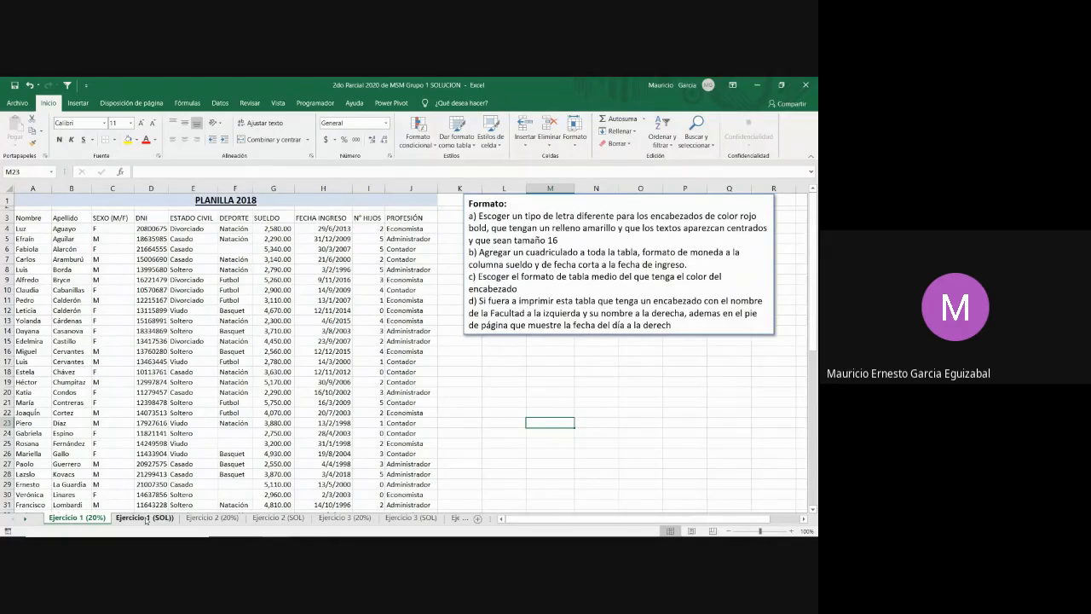
Review the formatted table on the Ejercicio 1 (SOL) sheet and look through the medium table styles
click(146, 518)
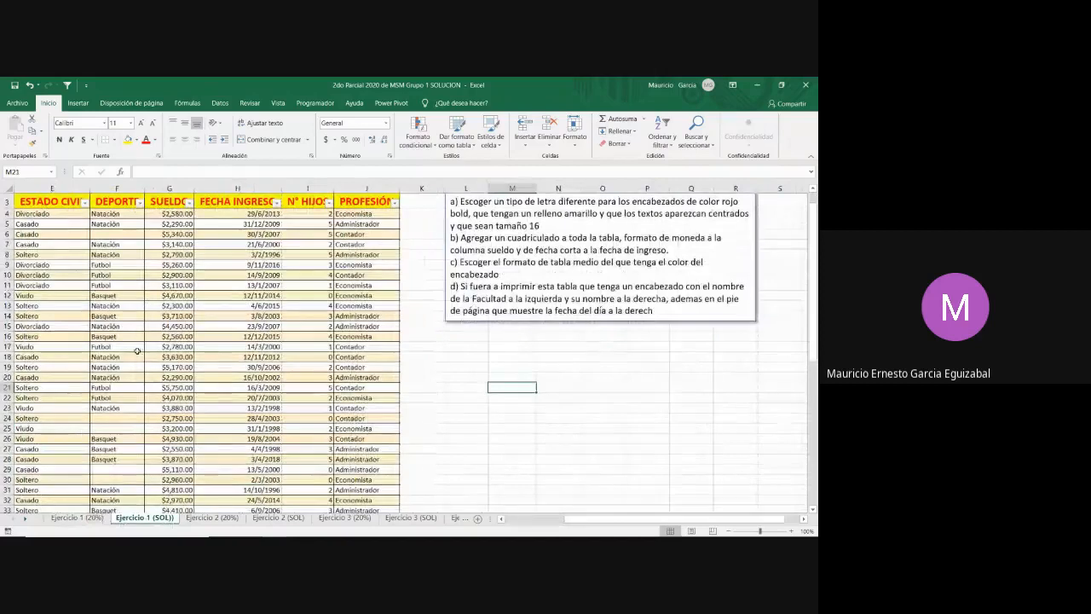
click(501, 518)
click(502, 518)
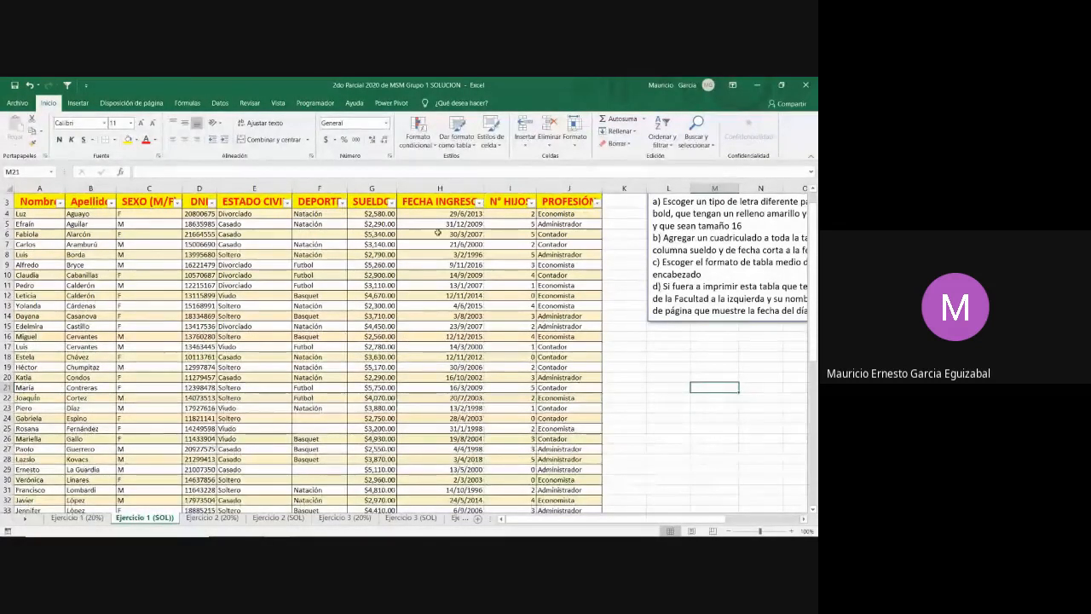
click(471, 143)
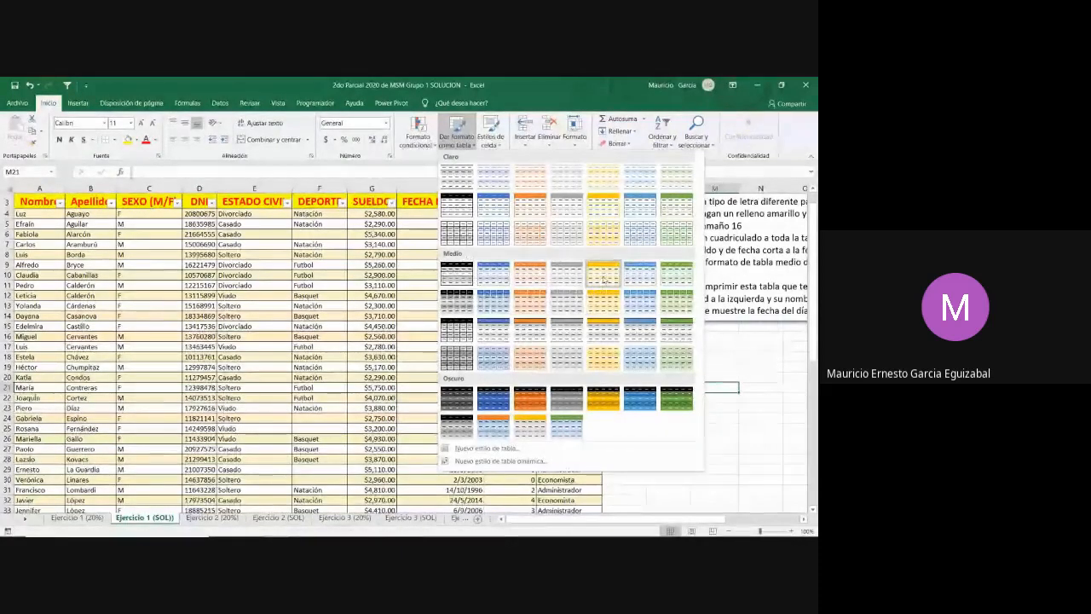
click(782, 441)
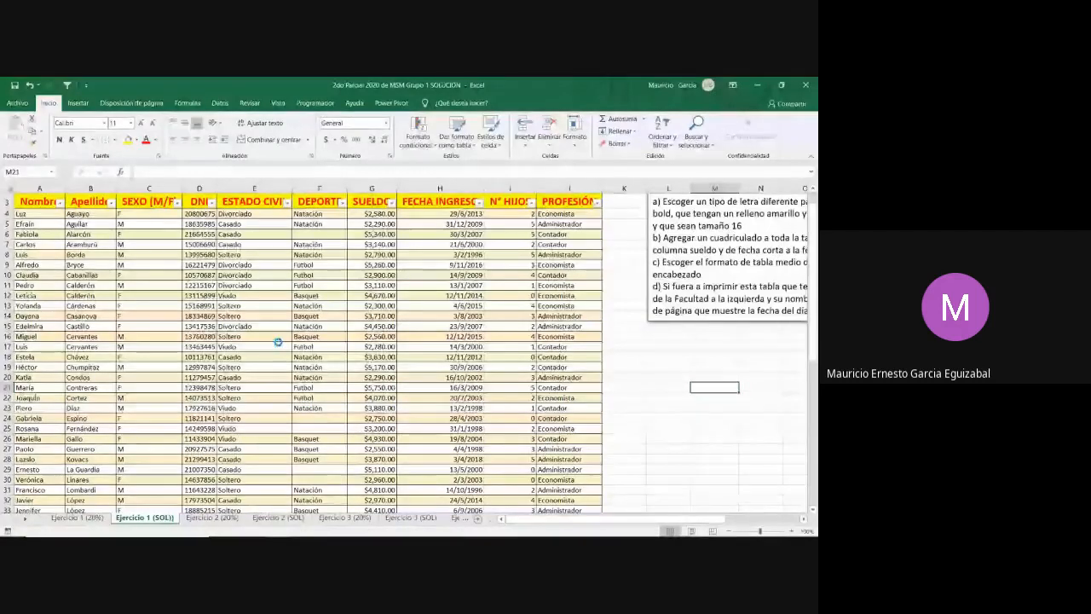
Check the Ejercicio 1 (SOL) sheet in the print preview and examine the text sections of its custom header in the page setup
key(ctrl+p)
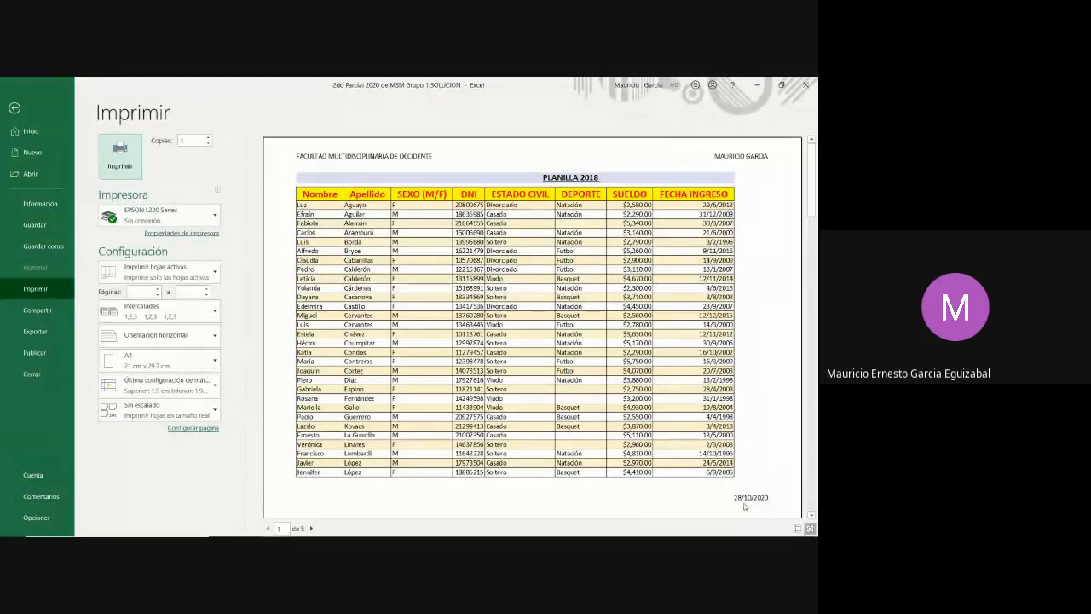
key(Escape)
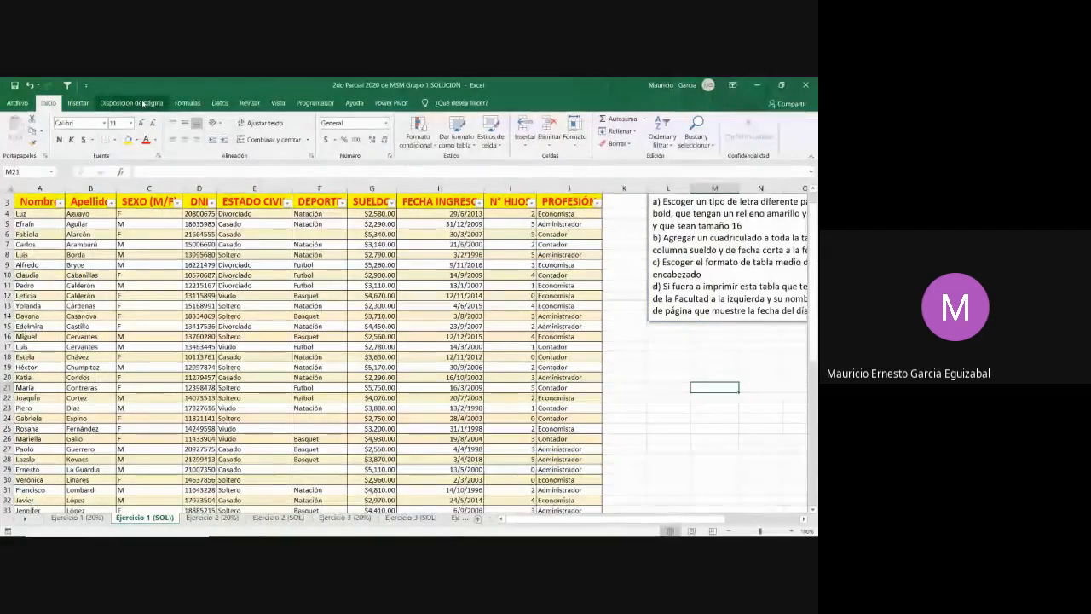
click(143, 102)
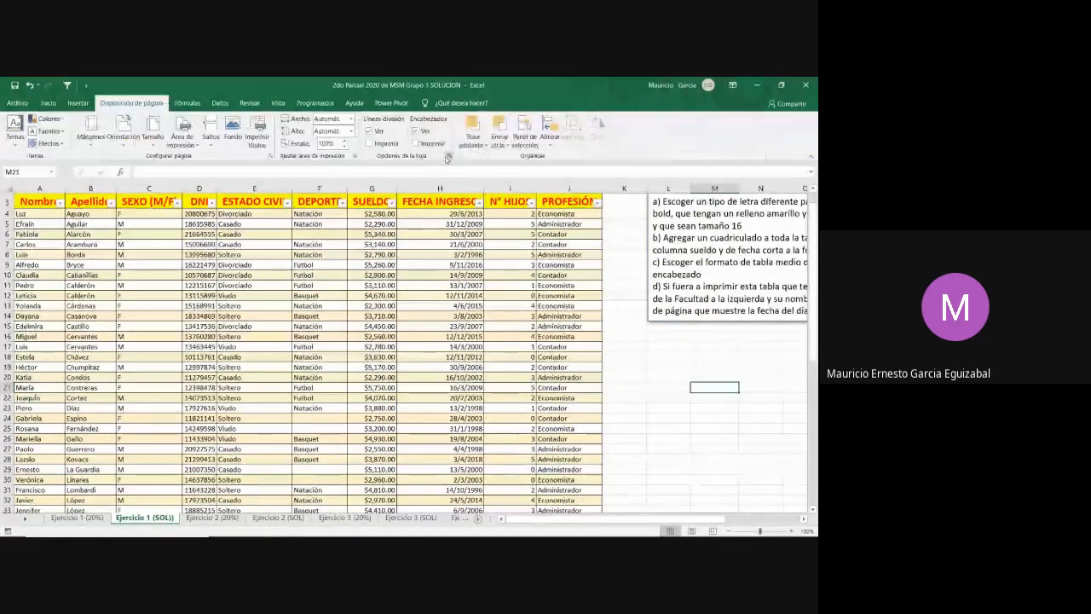
click(447, 158)
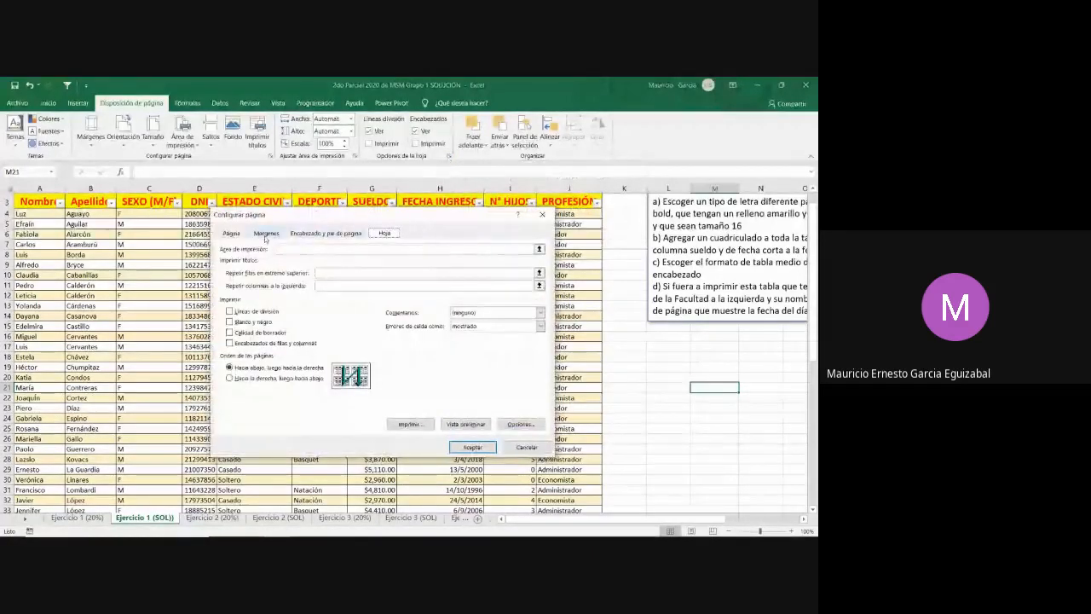
click(329, 234)
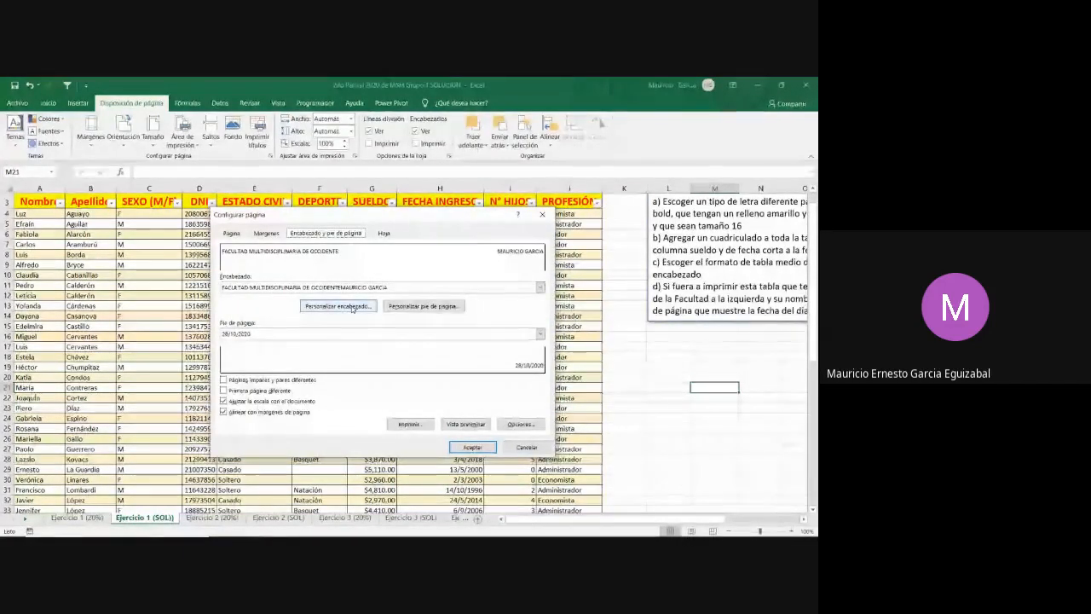
click(352, 307)
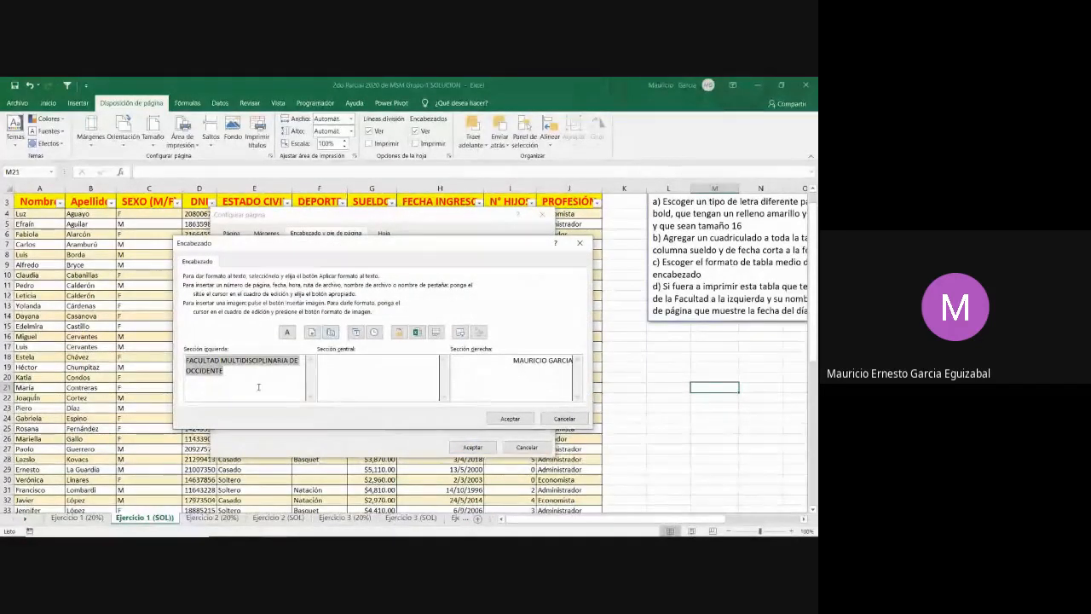
click(512, 362)
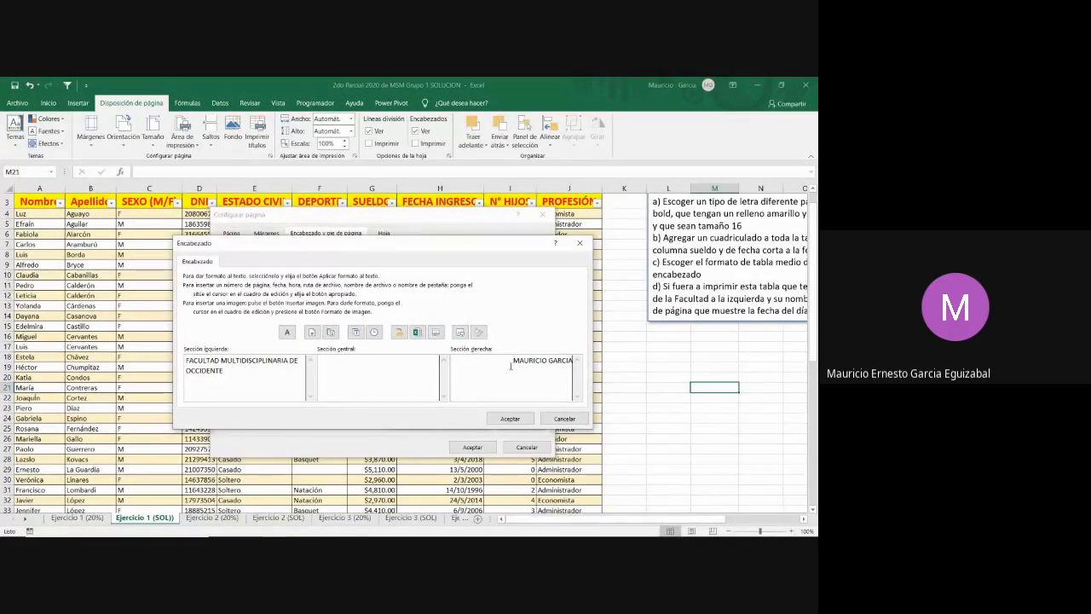
click(514, 422)
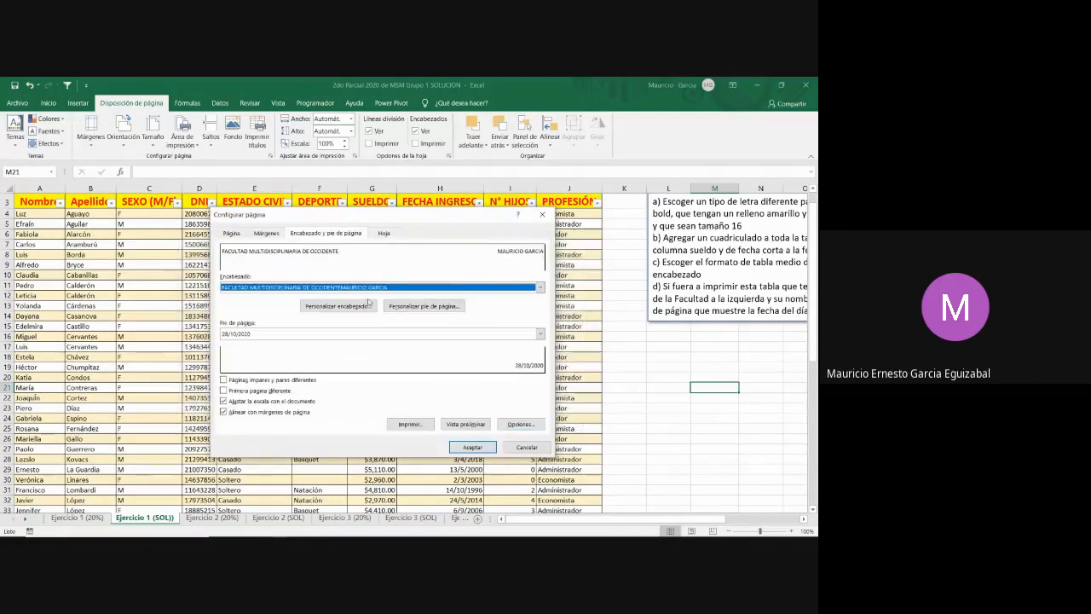
Examine the date field in the custom footer, then check the page again in the print preview
click(424, 306)
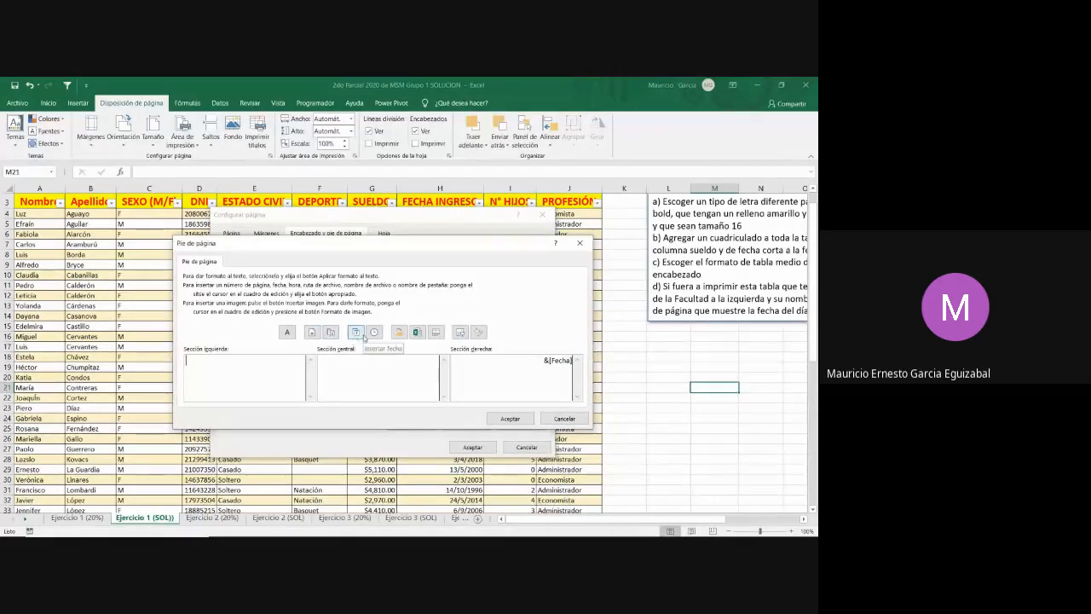
click(565, 419)
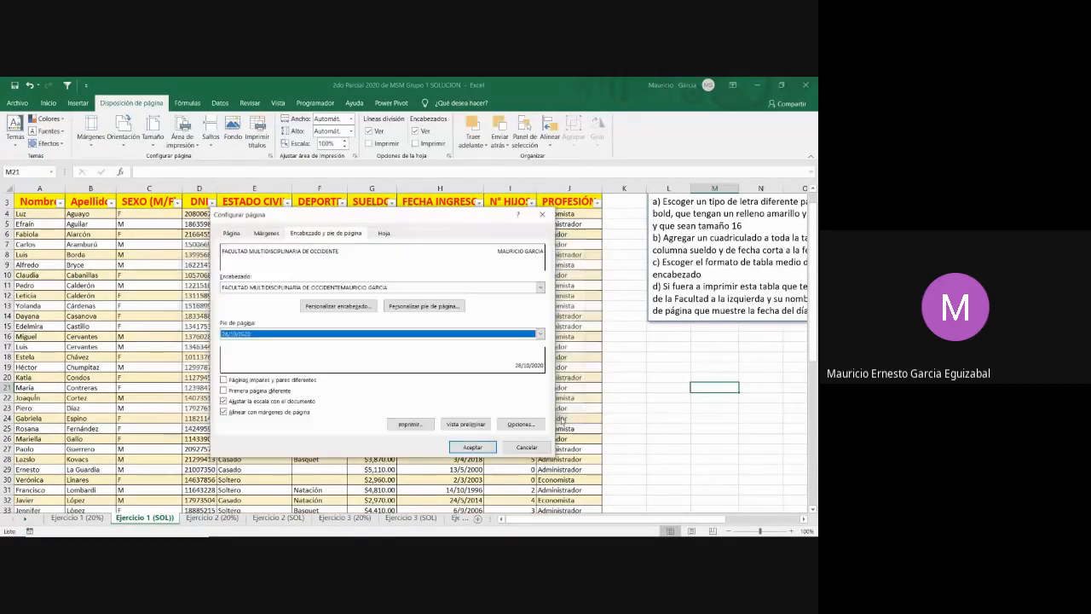
click(527, 448)
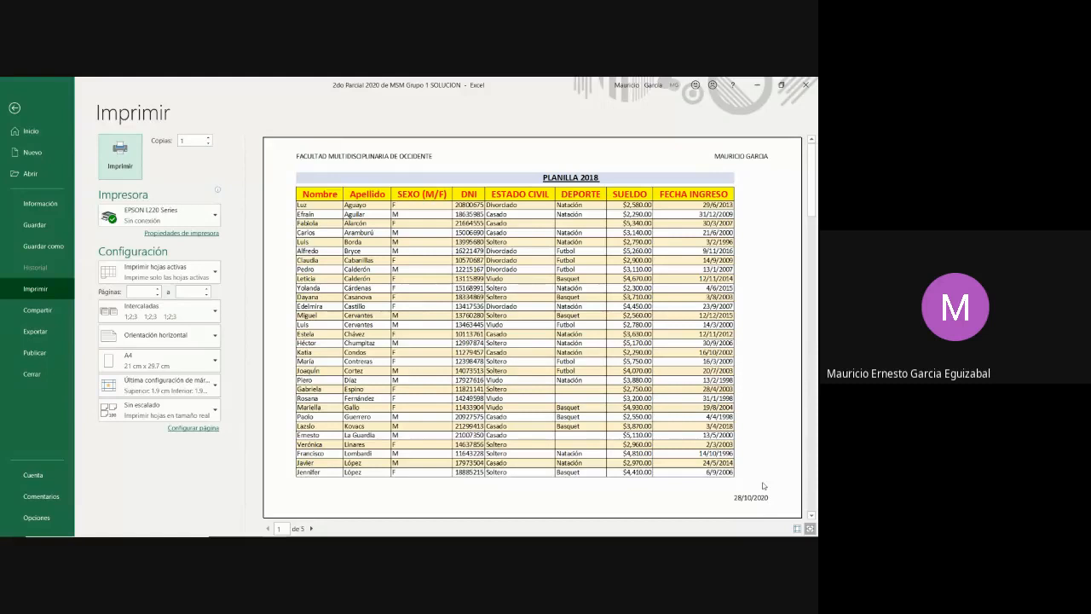
key(Escape)
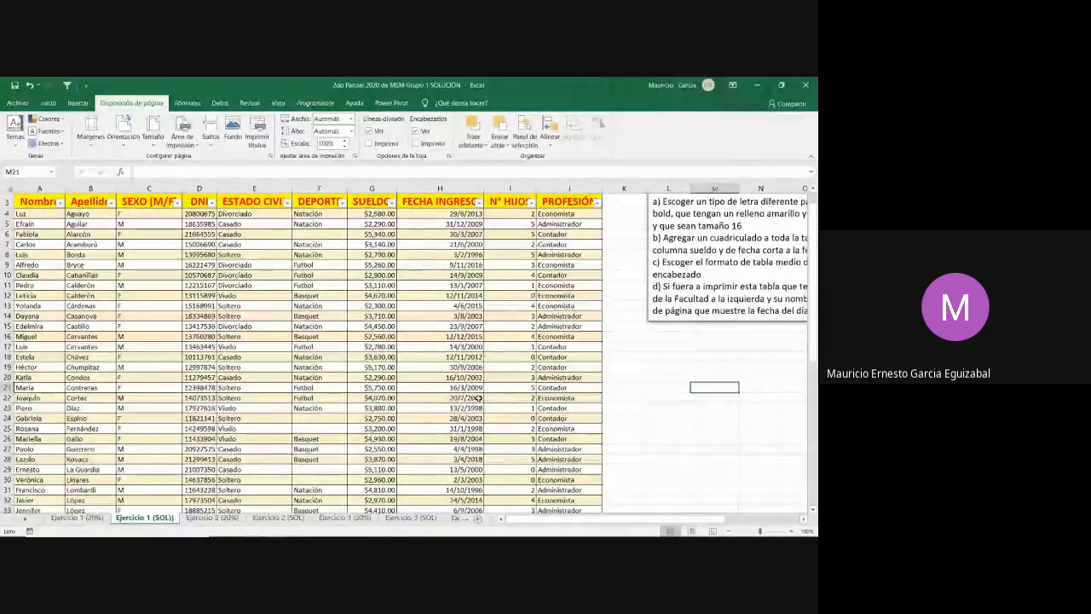
Switch to the Grupo1 Teorico workbook and examine the NOTA FINAL formula in cell Z35 of the 2do Parcial sheet
key(alt+Tab)
key(alt+Tab)
key(alt+Tab)
key(alt+Tab)
key(alt+Tab)
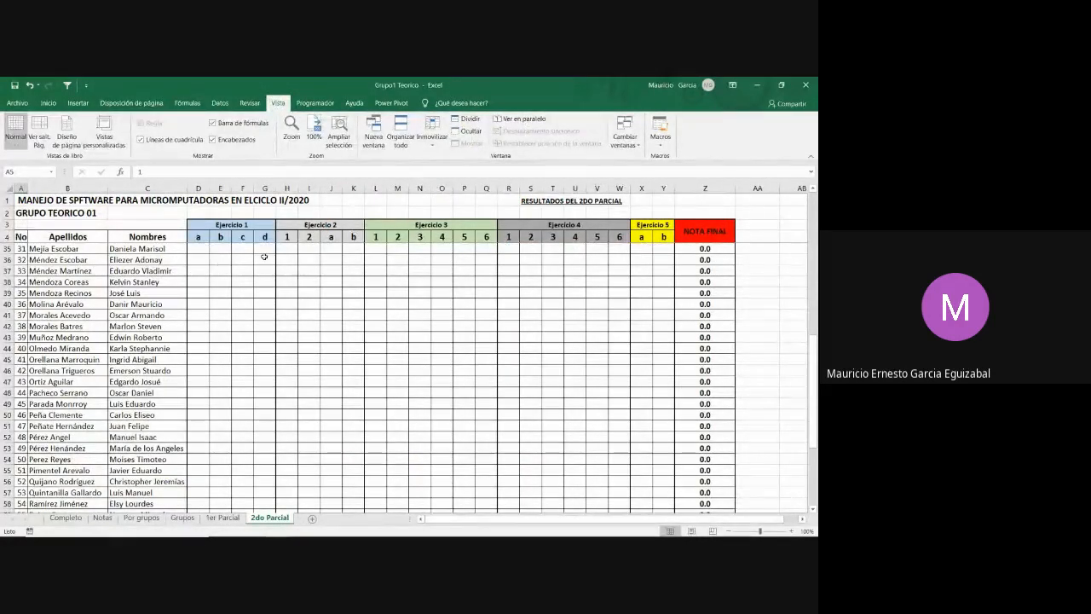
key(alt+Tab)
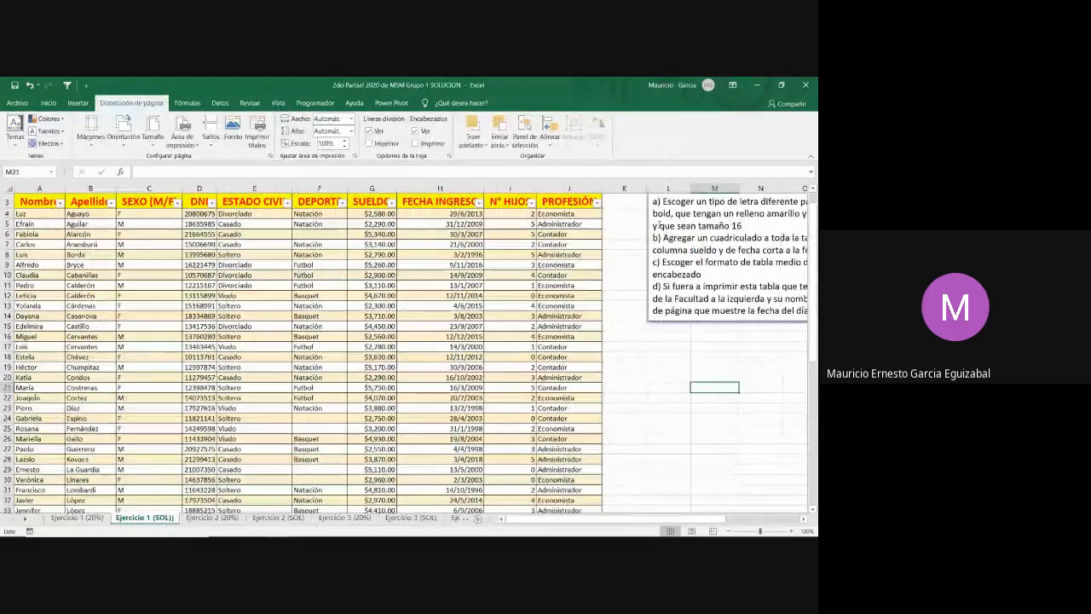
key(alt+Tab)
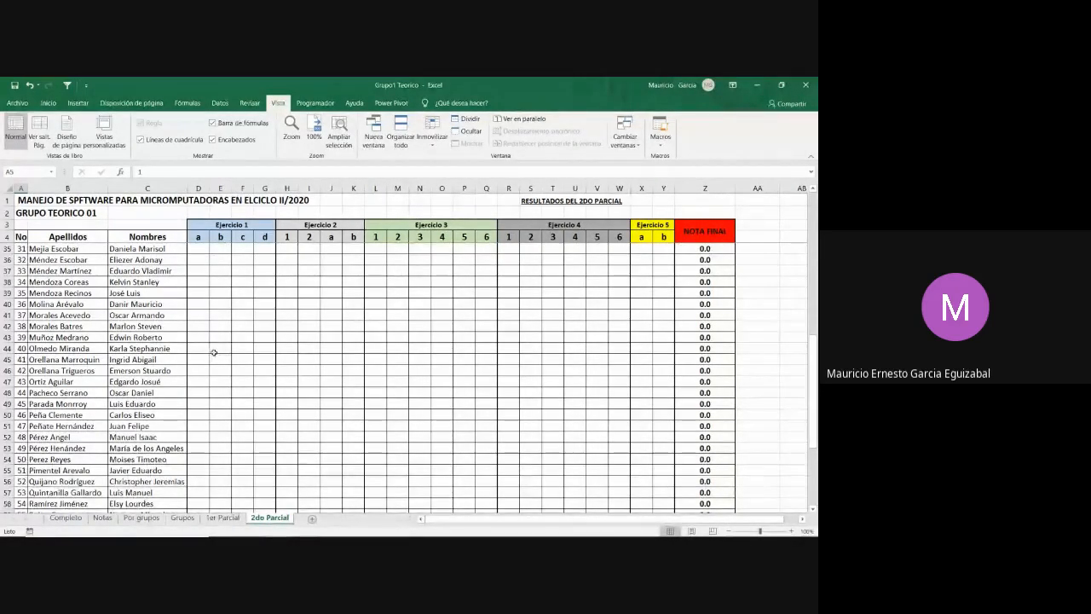
click(691, 250)
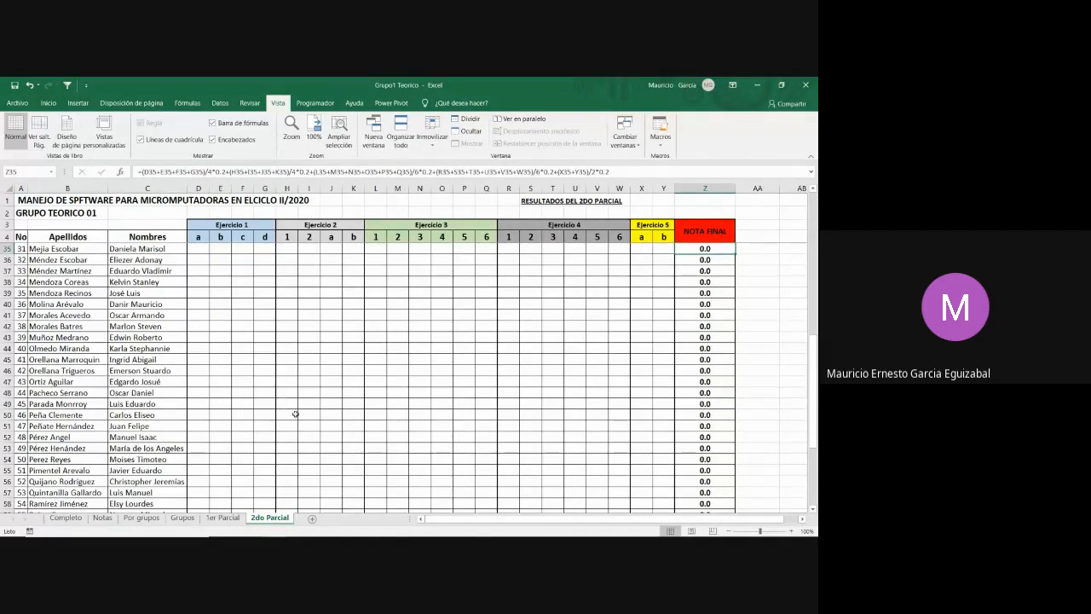
Return to the exam solution workbook and review where the Ejercicio 2 (20%) sheet needs monthly averages and worker totals
key(alt+Tab)
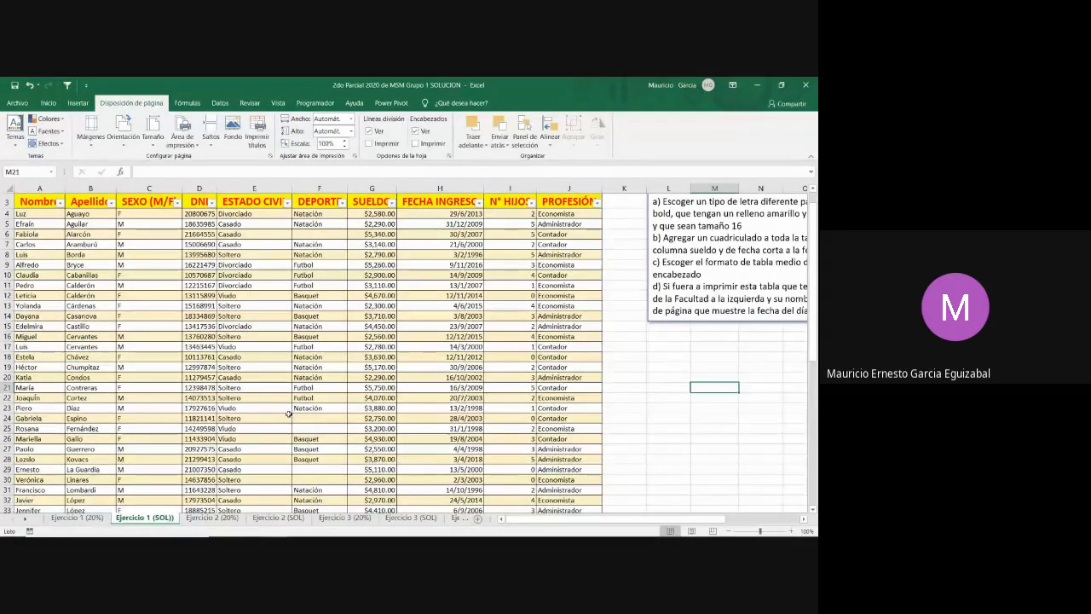
click(219, 522)
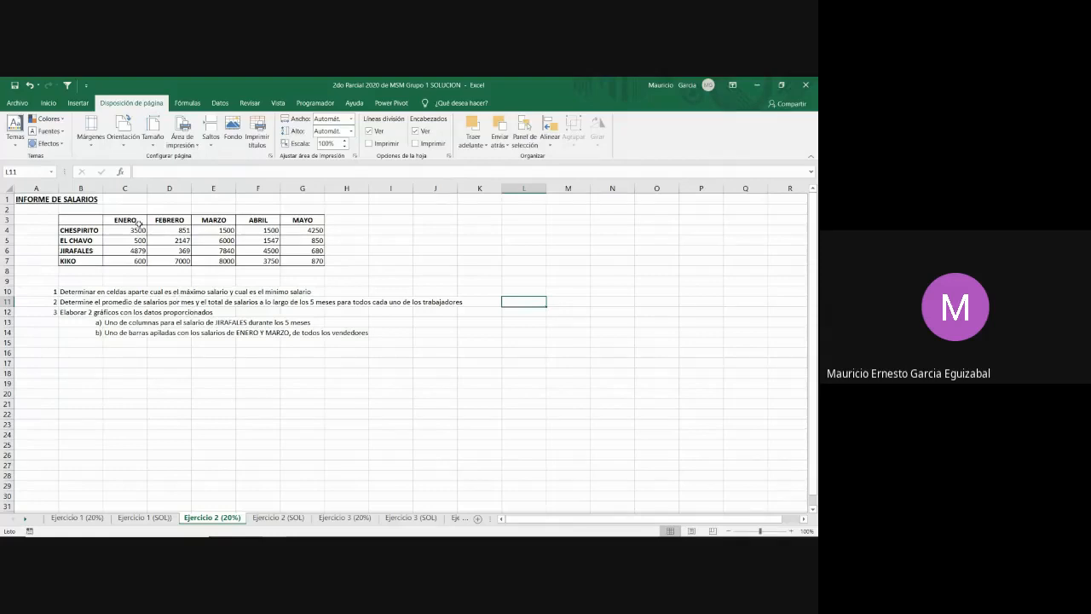
click(144, 271)
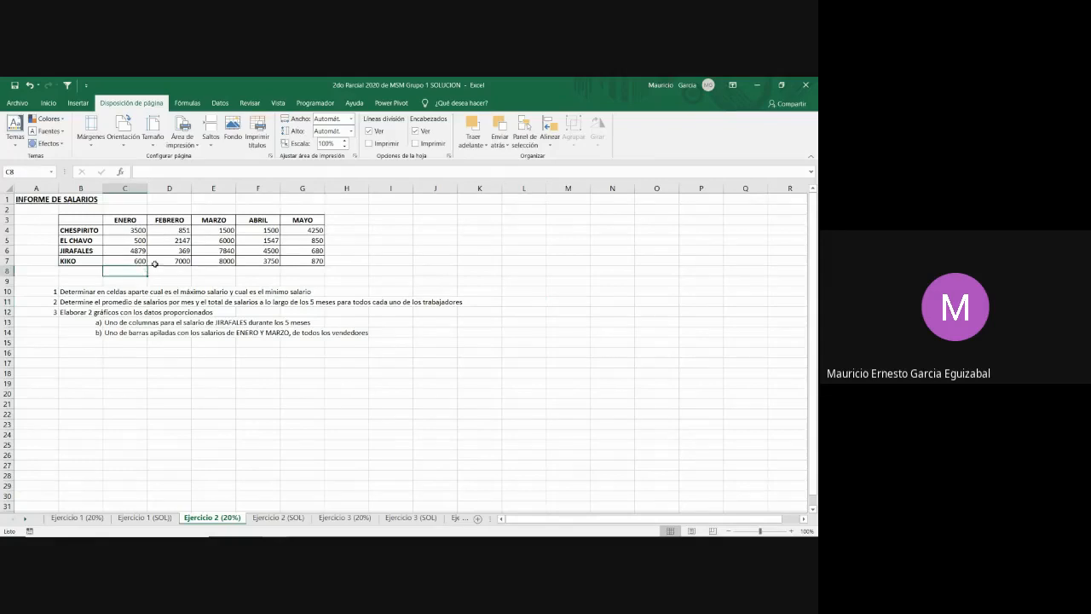
click(172, 272)
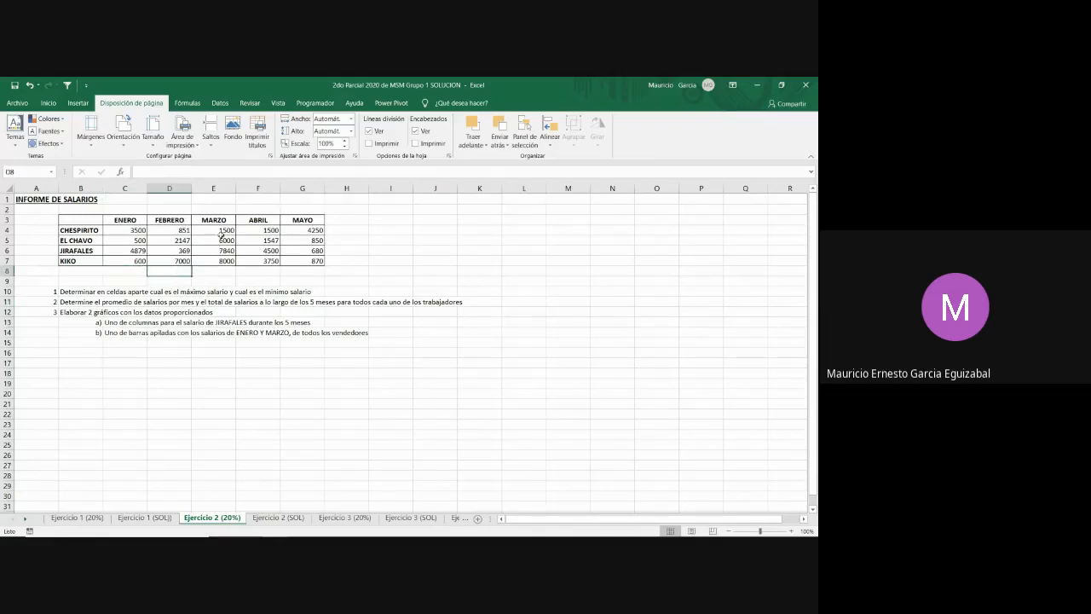
click(211, 271)
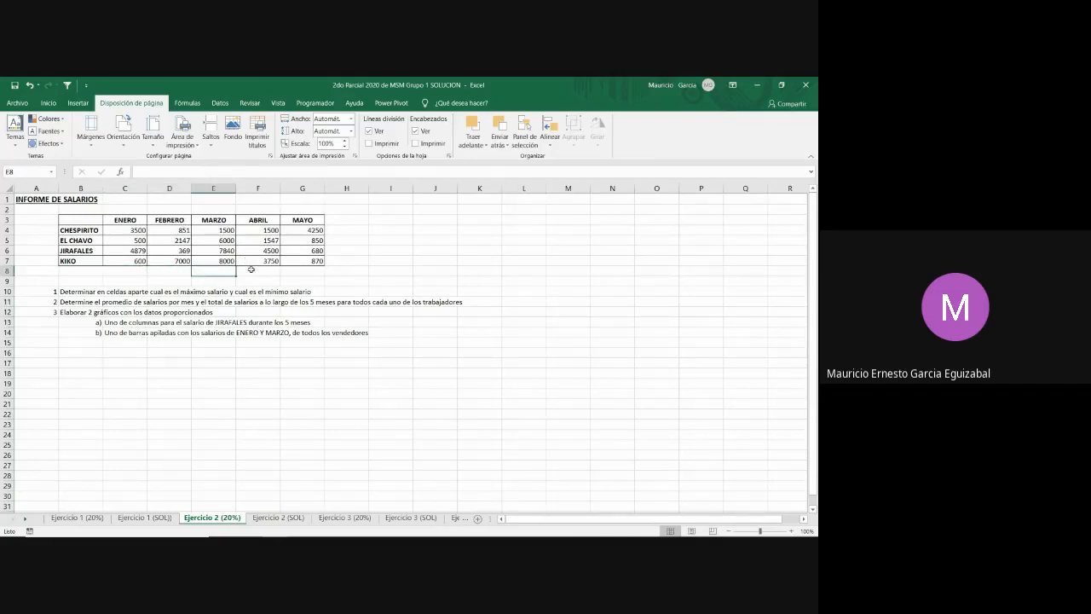
click(311, 269)
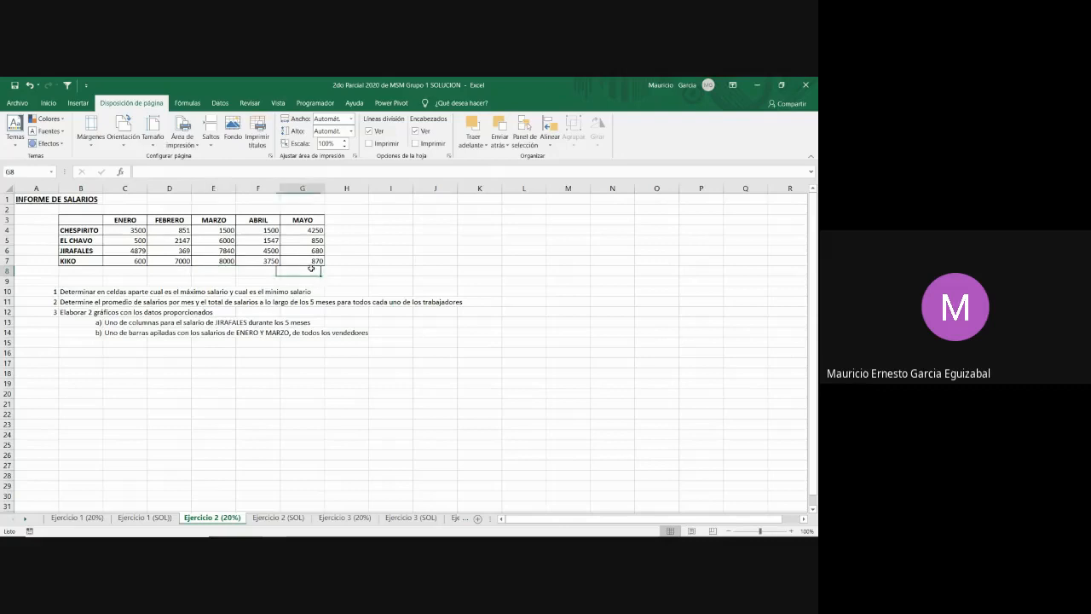
click(346, 230)
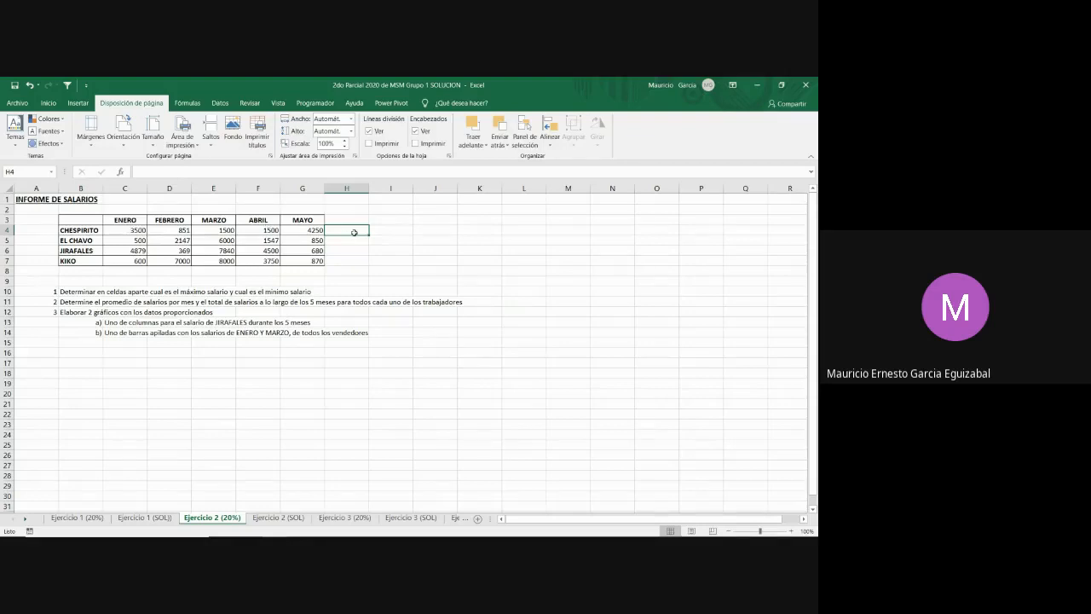
Examine the maximum and minimum salary formulas in K3 and K4 of the Ejercicio 2 (SOL) sheet
click(278, 518)
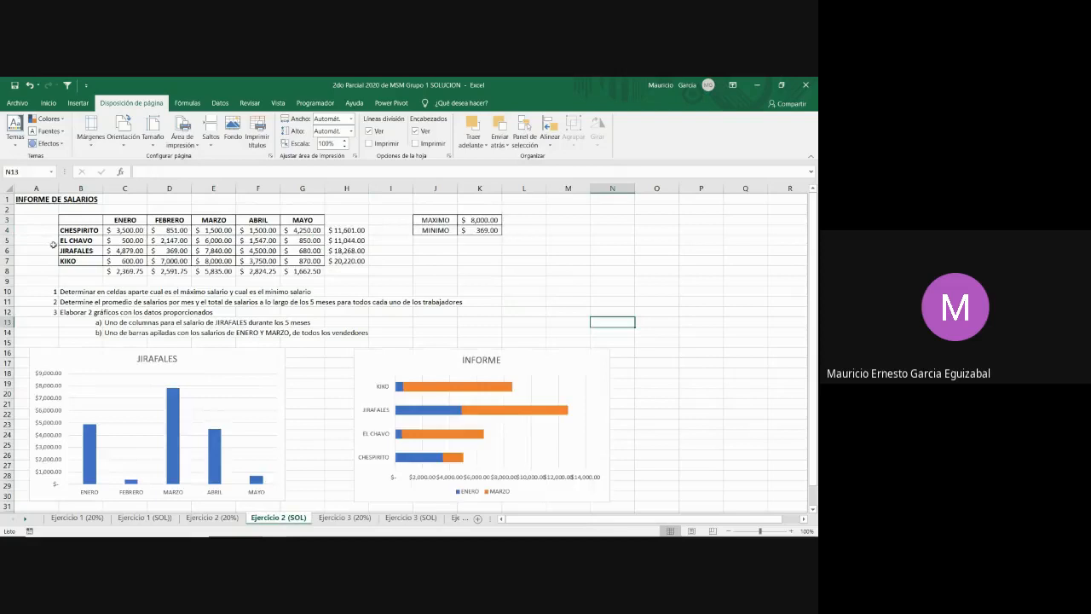
click(493, 221)
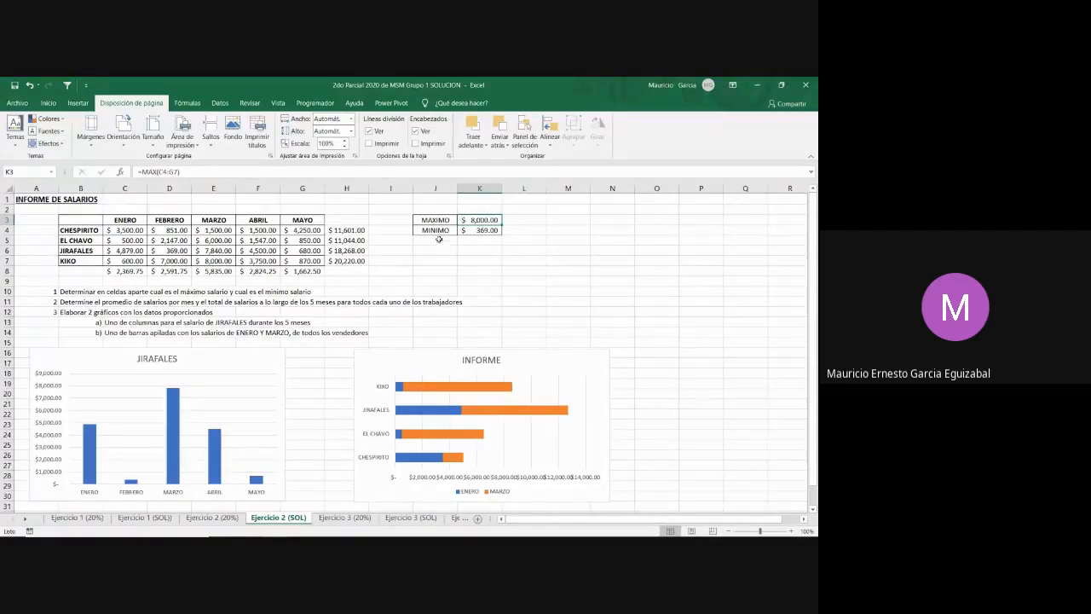
click(482, 231)
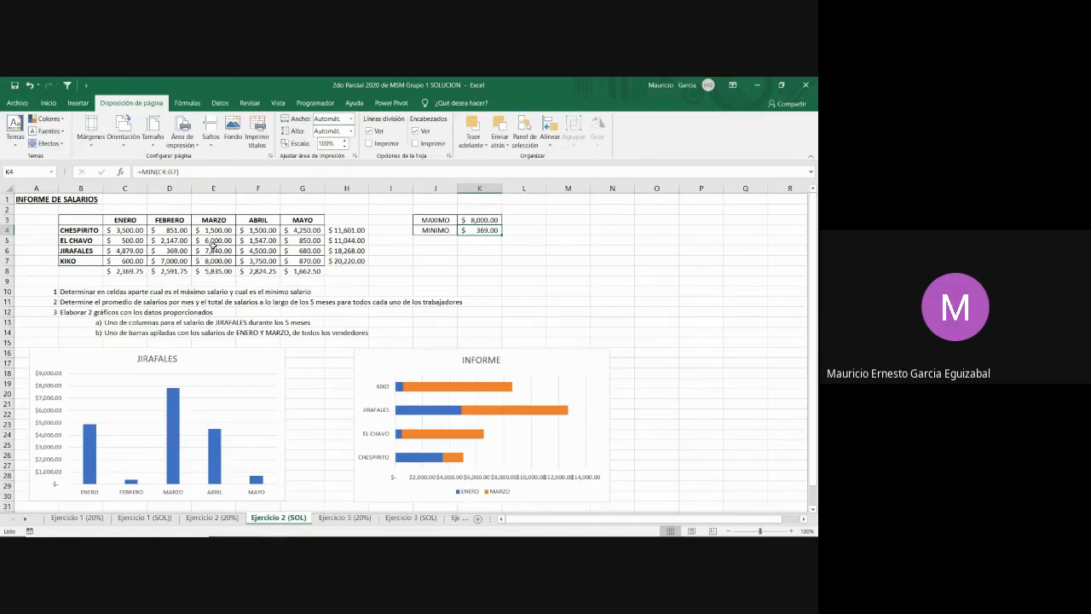
Recheck the Ejercicio 2 (20%) tasks and examine the monthly average formulas in C8:G8 of the Ejercicio 2 (SOL) sheet
click(220, 521)
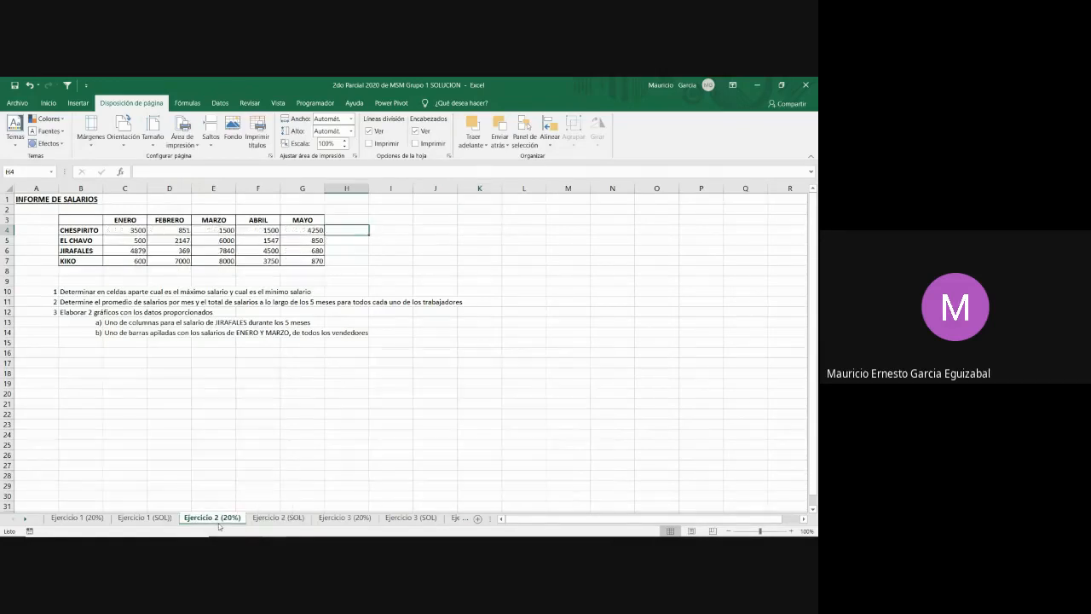
click(276, 519)
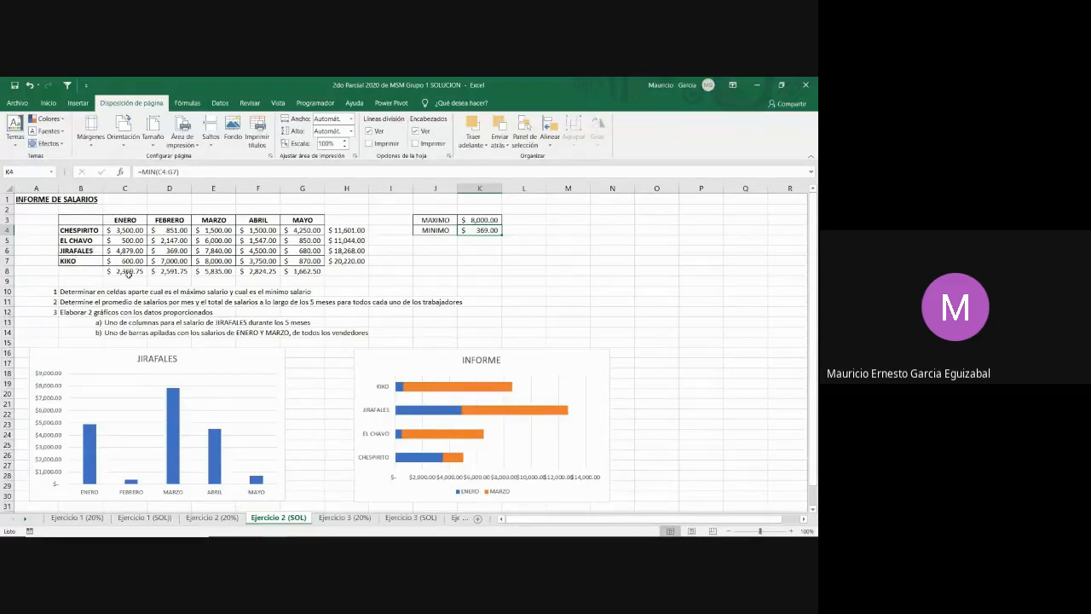
click(127, 271)
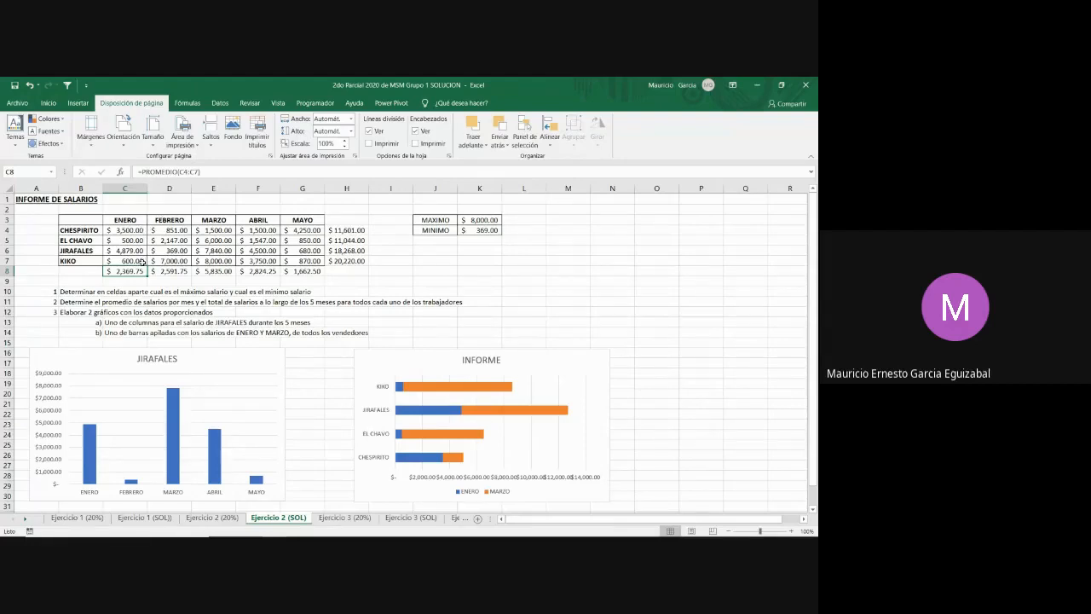
click(179, 271)
click(209, 272)
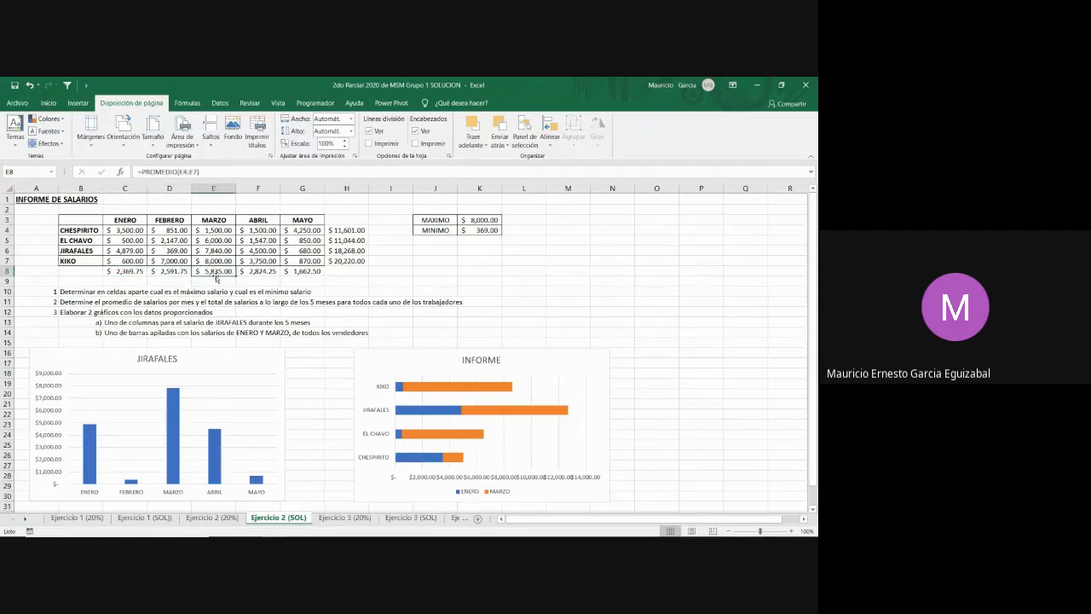
click(263, 274)
click(301, 272)
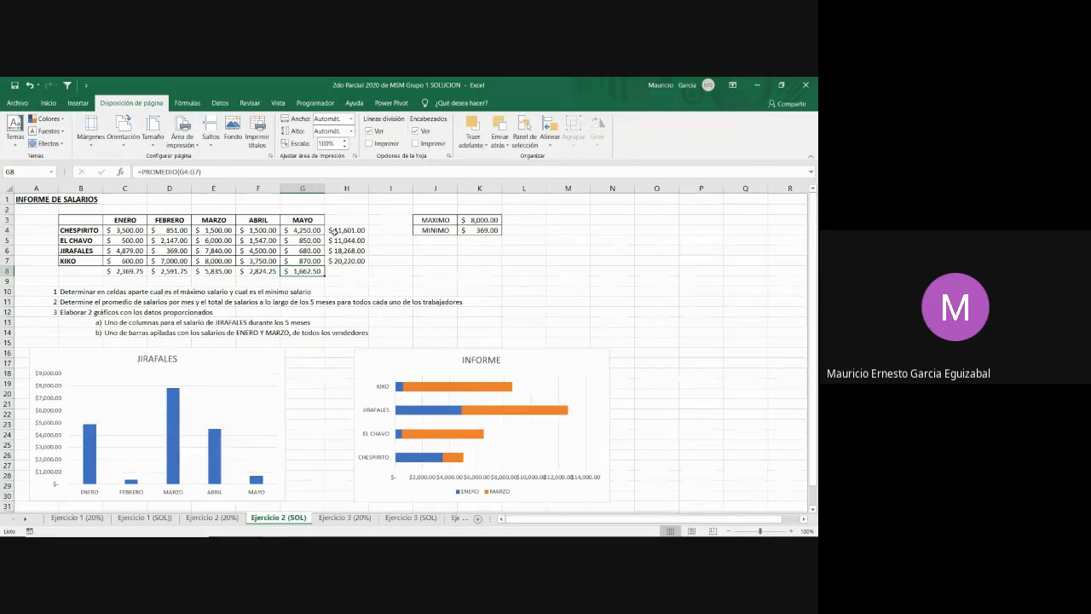
Examine the salary total formulas for each worker in H4:H7 of the Ejercicio 2 (SOL) sheet
click(334, 231)
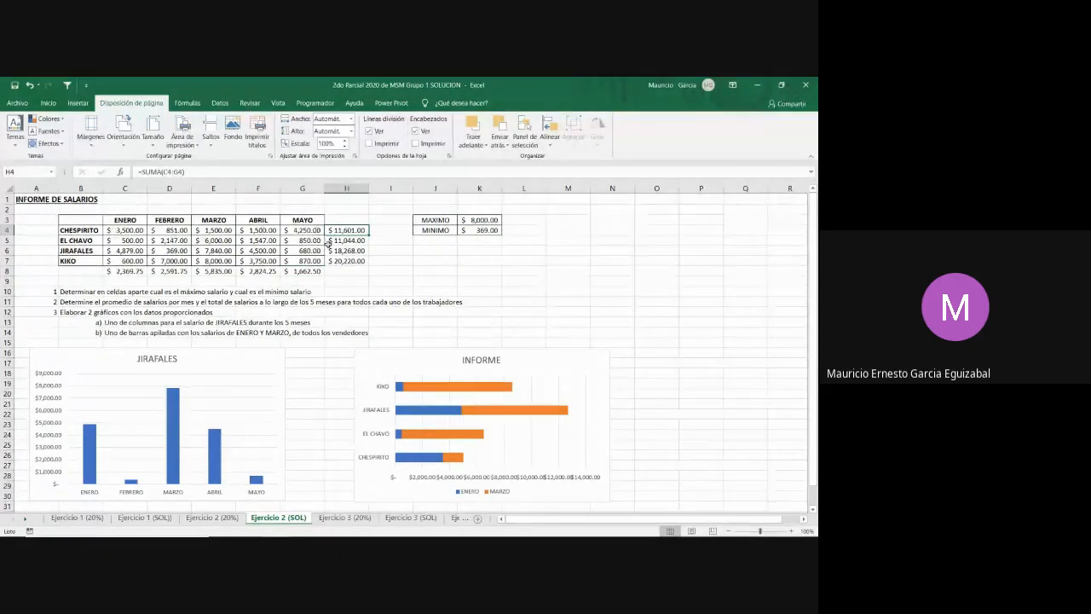
click(338, 242)
click(338, 250)
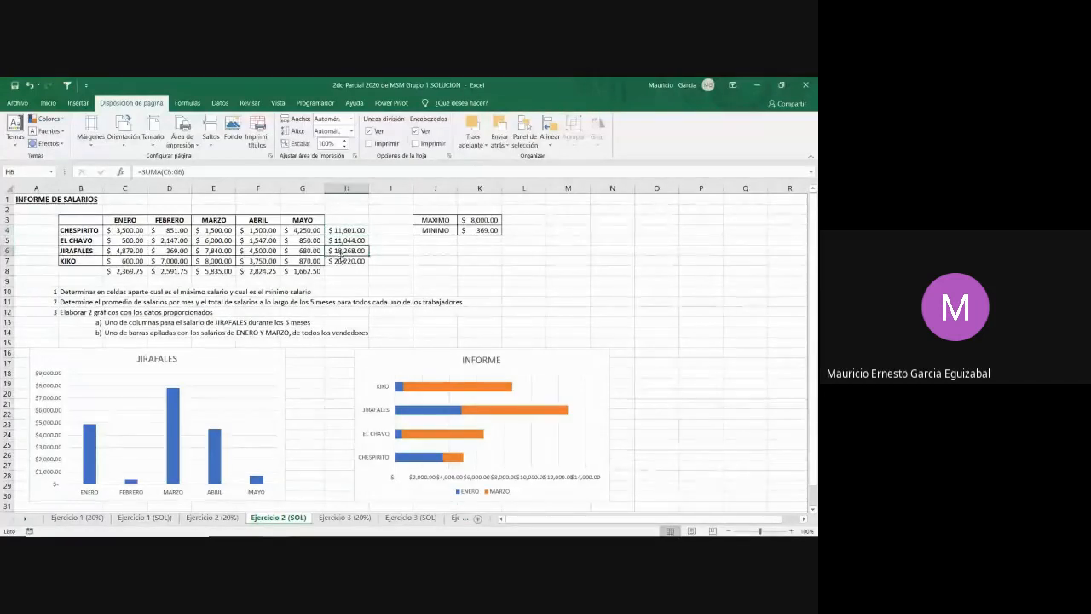
click(338, 261)
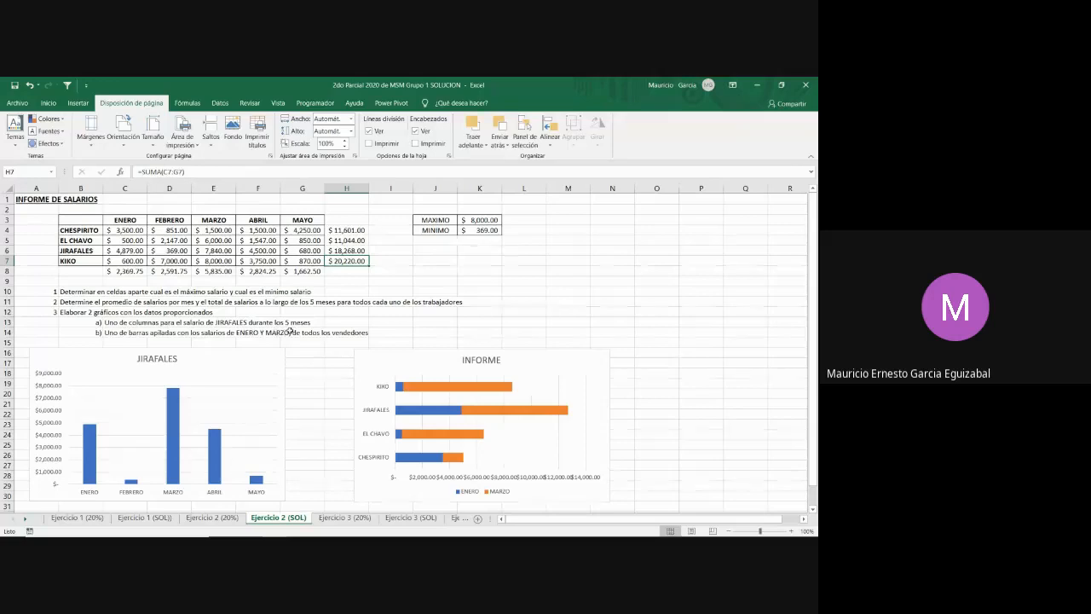
Select the month headers B3:G3 with the JIRAFALES row B6:G6 and compare them with the JIRAFALES column chart
click(81, 220)
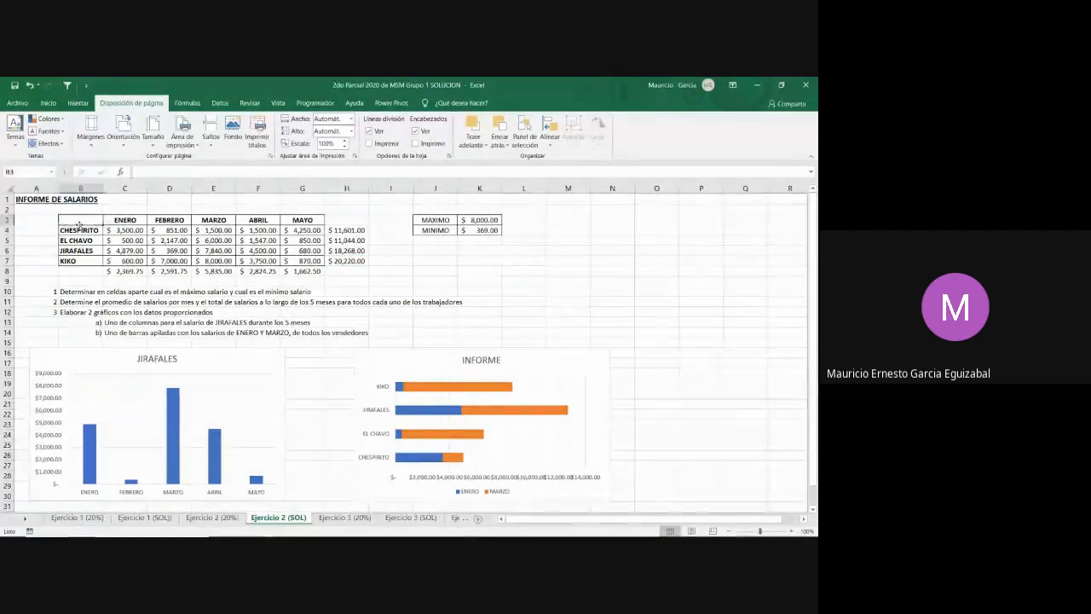
shift+click(305, 220)
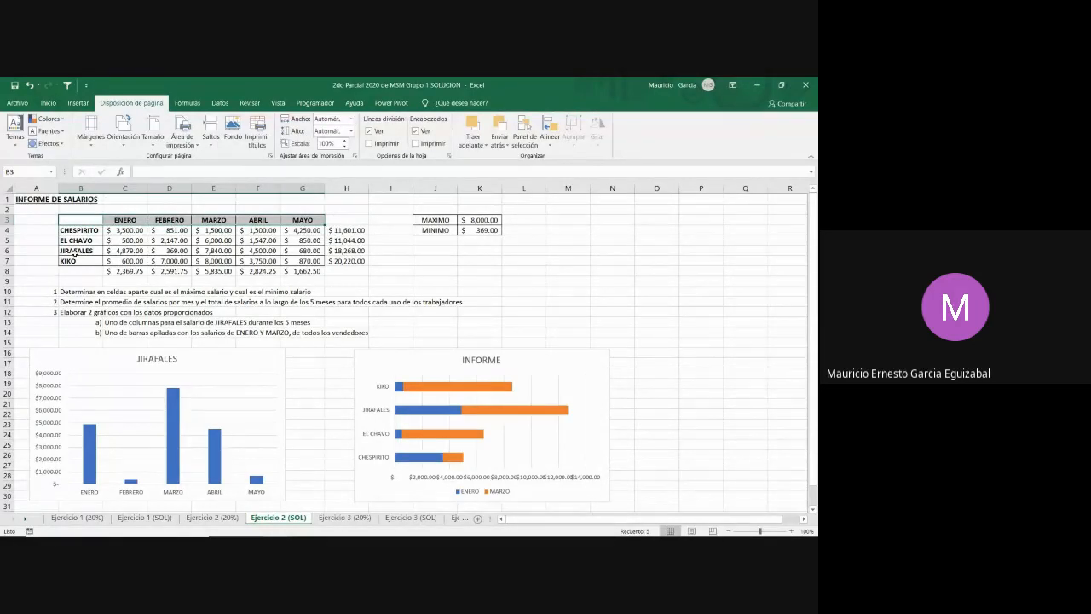
ctrl+click(75, 251)
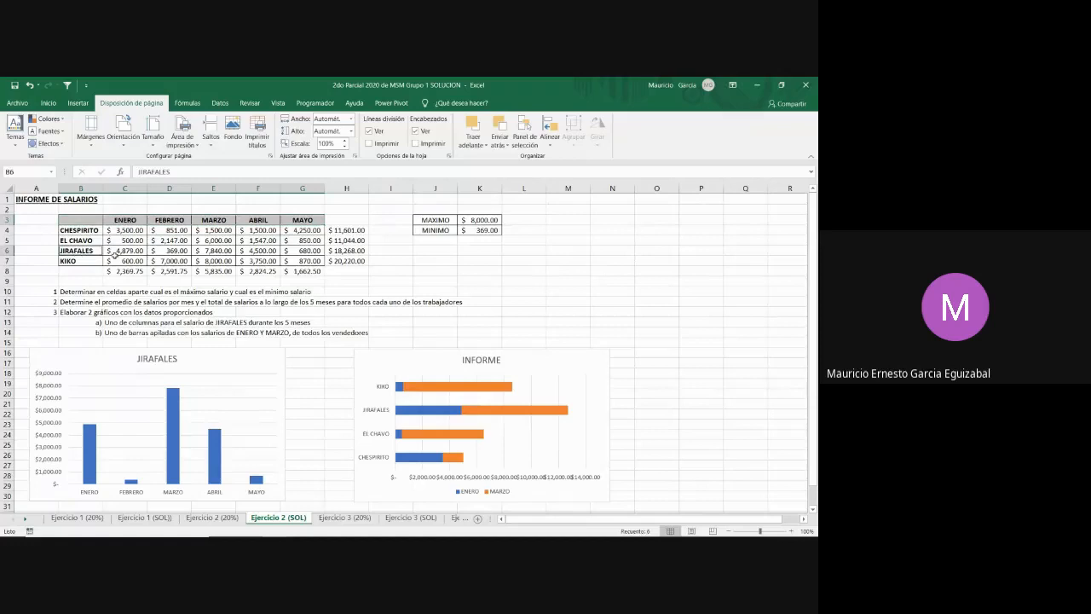
drag(104, 250, 305, 251)
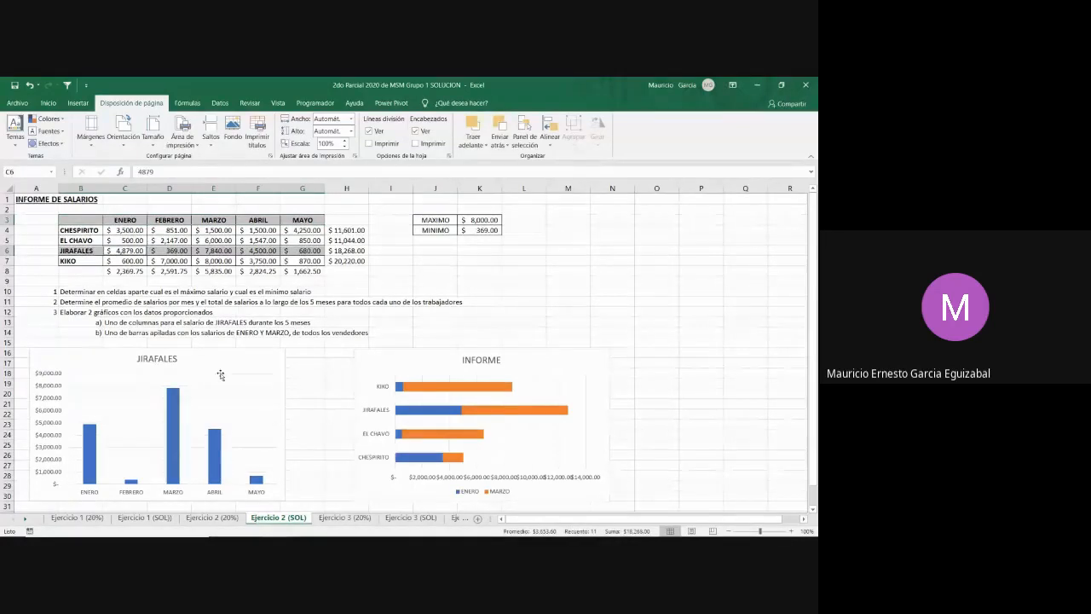
click(83, 103)
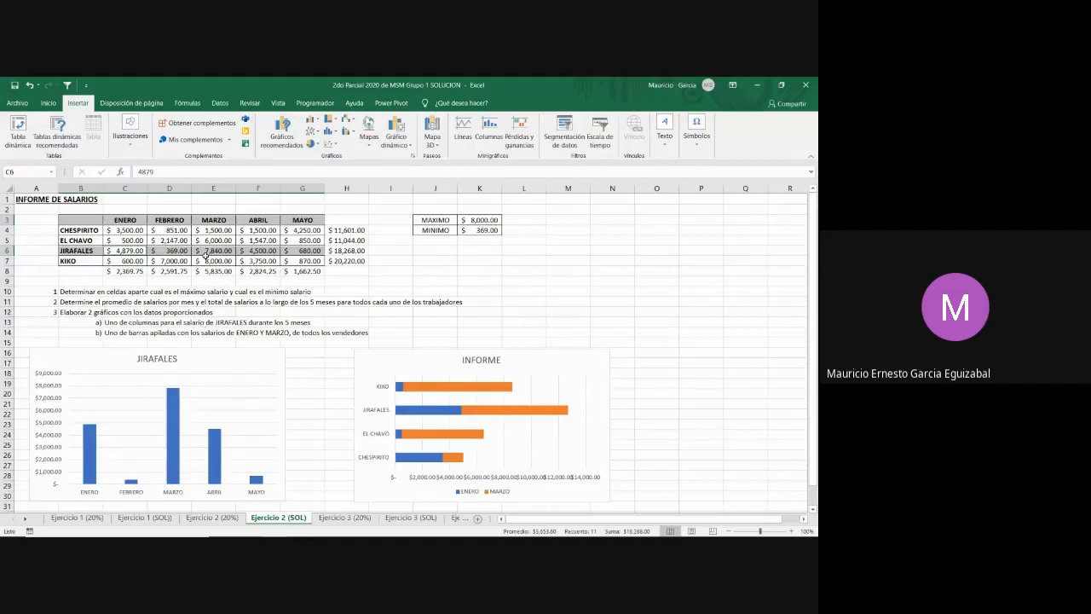
click(153, 441)
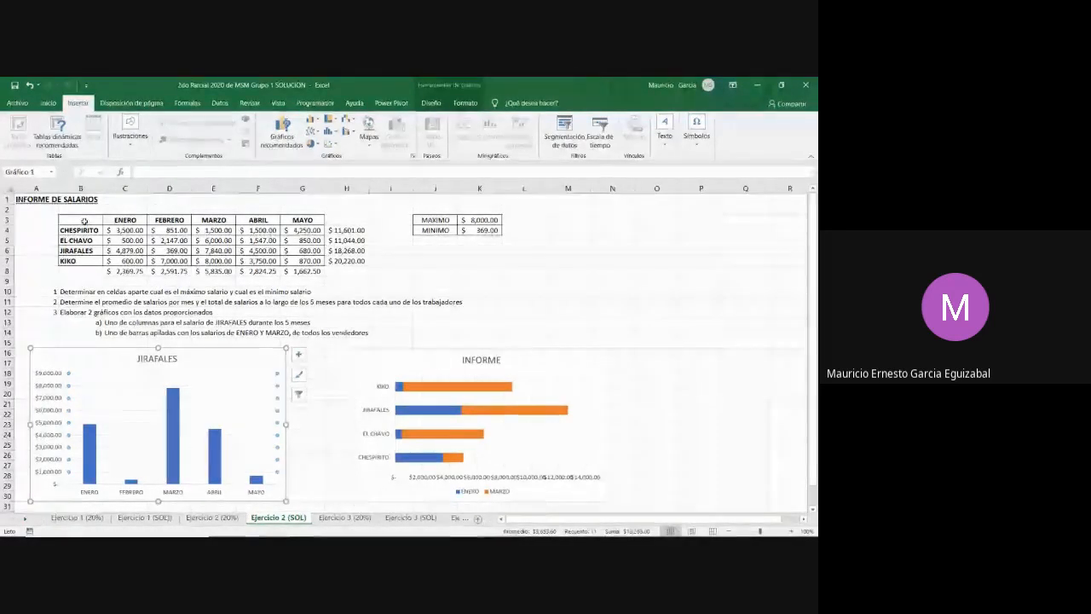
Select B3:C7 with E3:E7 and review the stacked bar type for an ENERO and MARZO chart without inserting it
drag(85, 222, 135, 260)
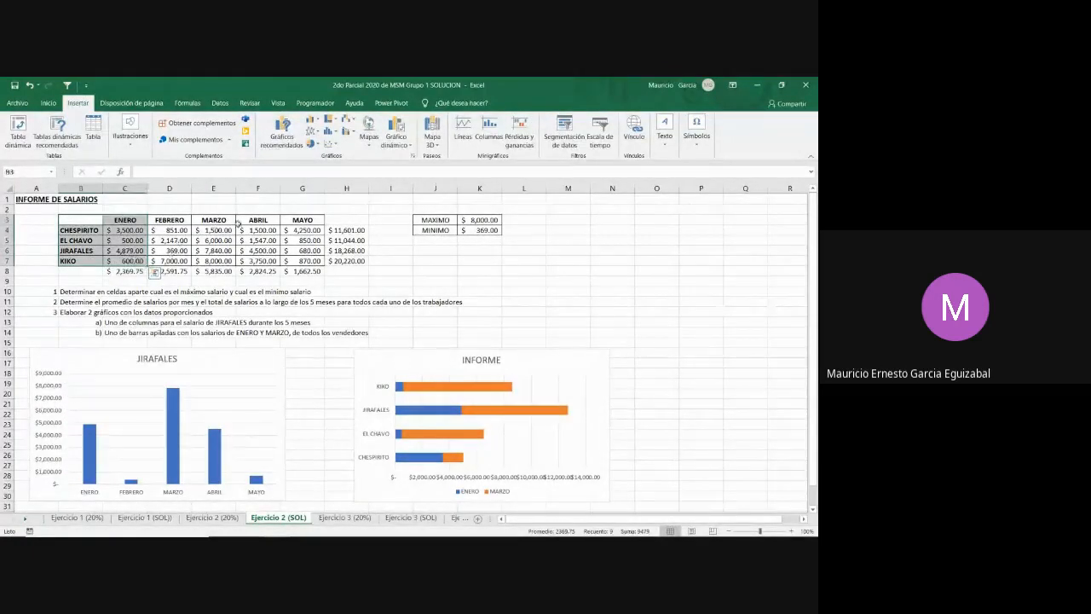
drag(219, 220, 228, 260)
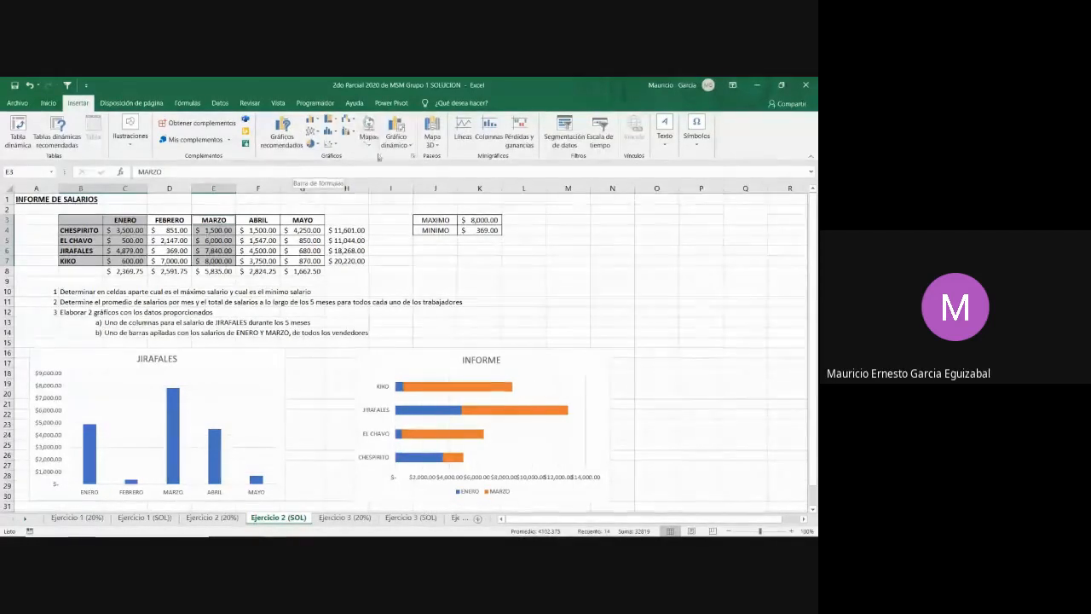
click(281, 147)
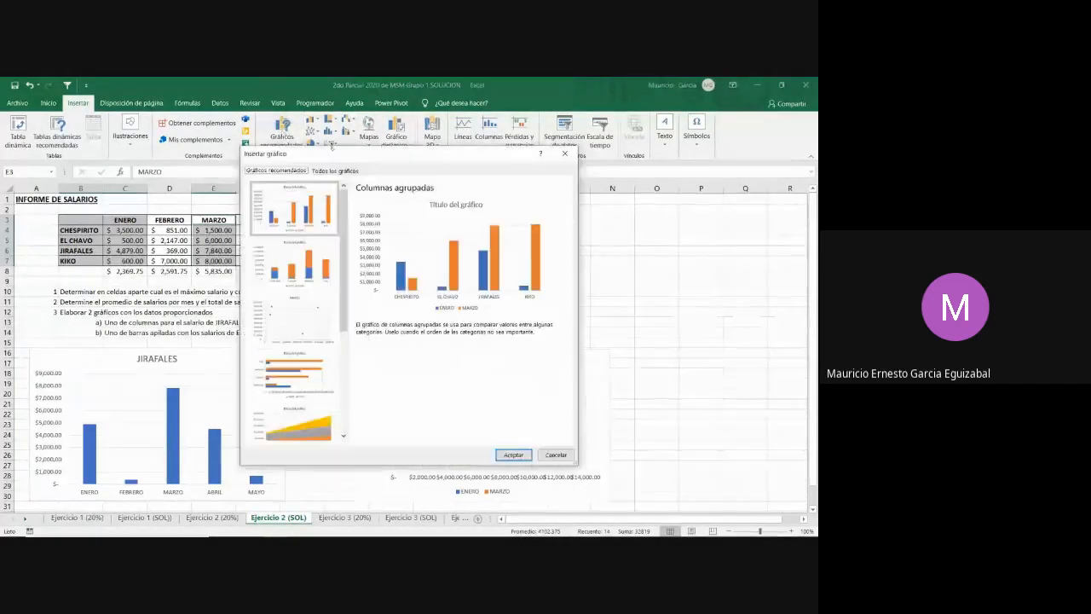
click(335, 170)
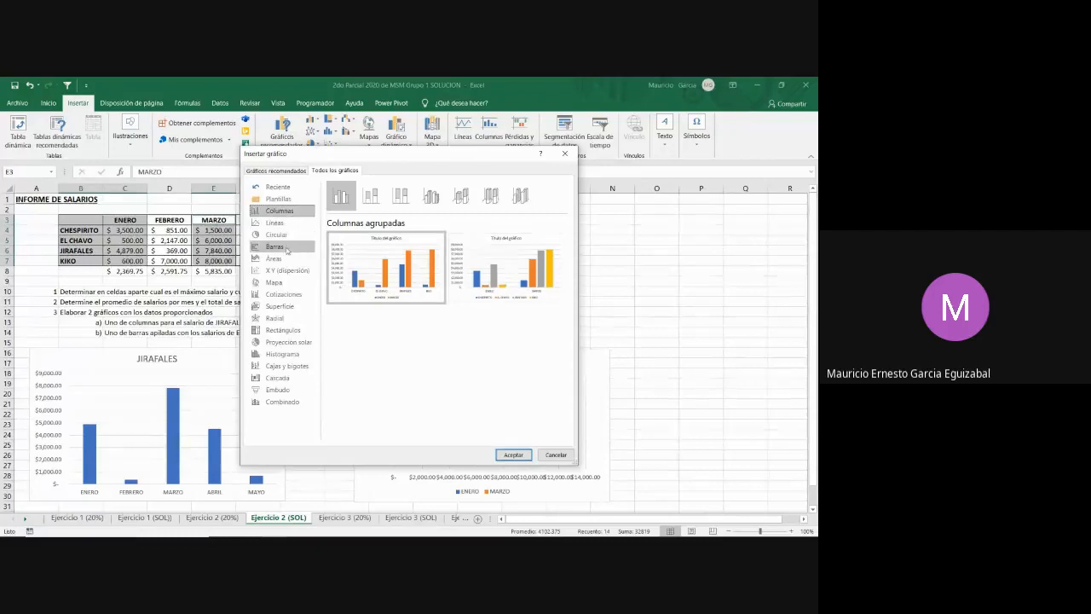
click(288, 250)
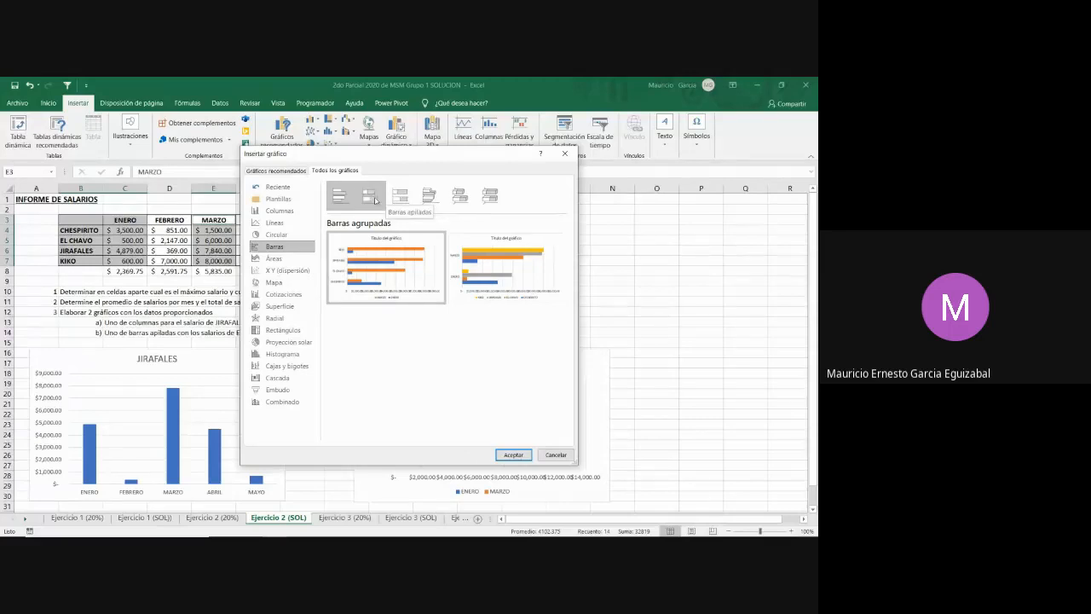
click(559, 456)
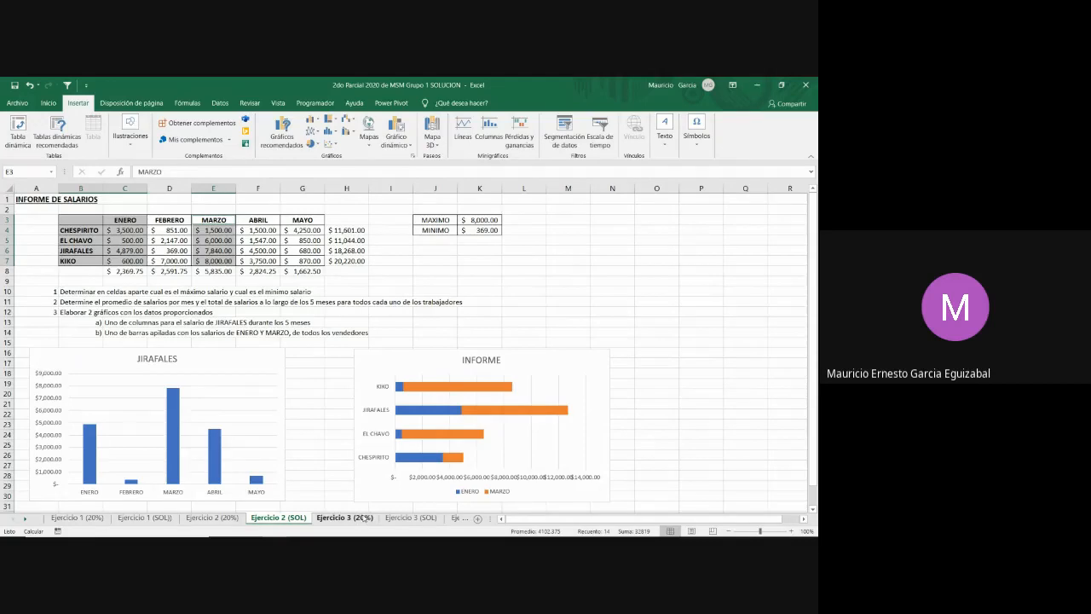
Open the Ejercicio 3 (20%) sheet, check the class chat in Google Meet and return to the workbook
click(344, 517)
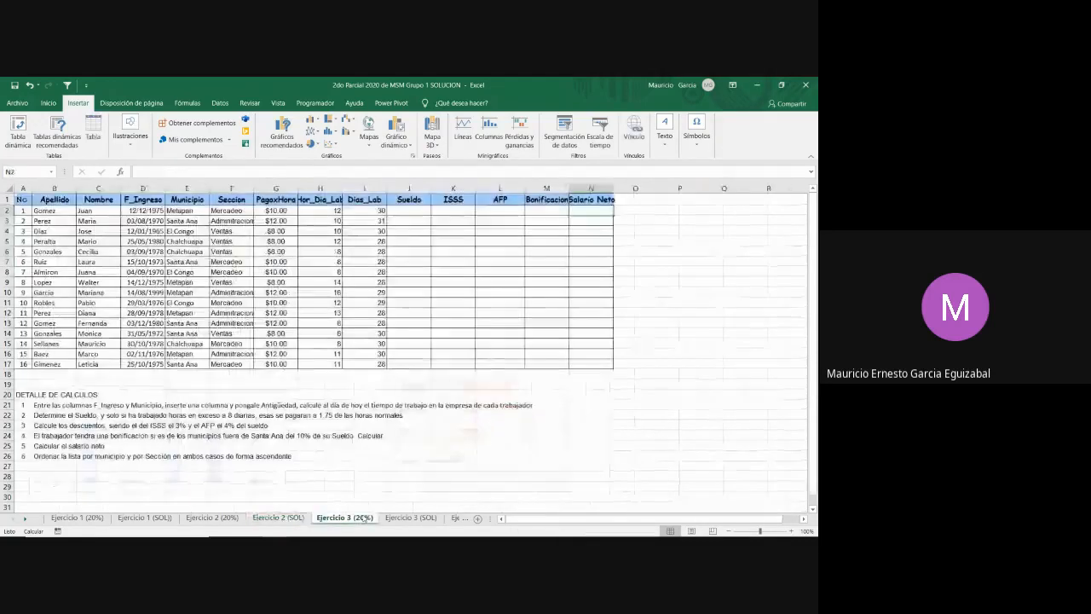
key(alt+Tab)
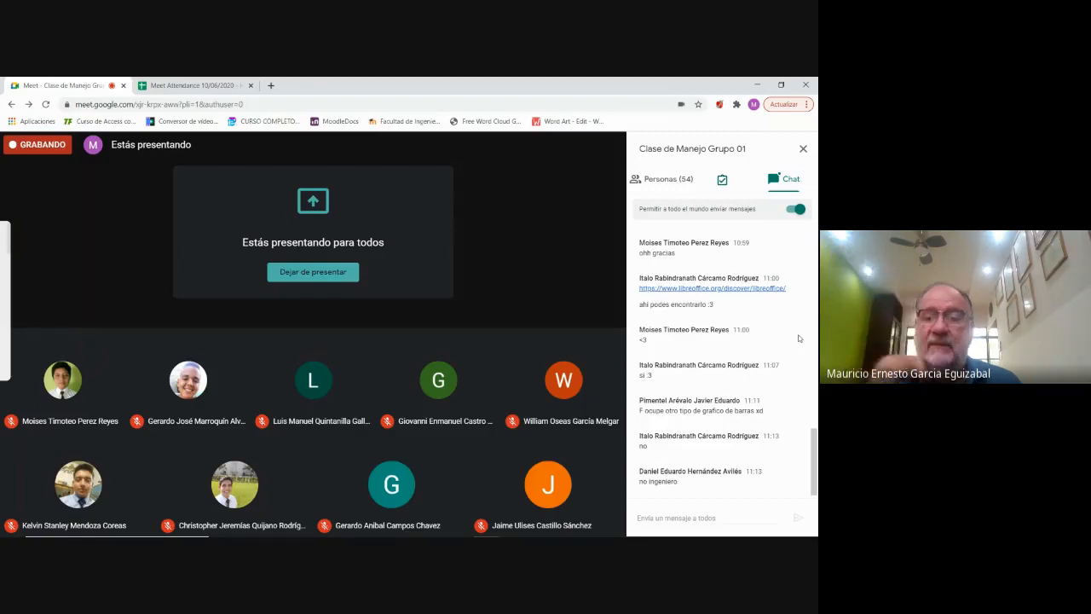
key(alt+Tab)
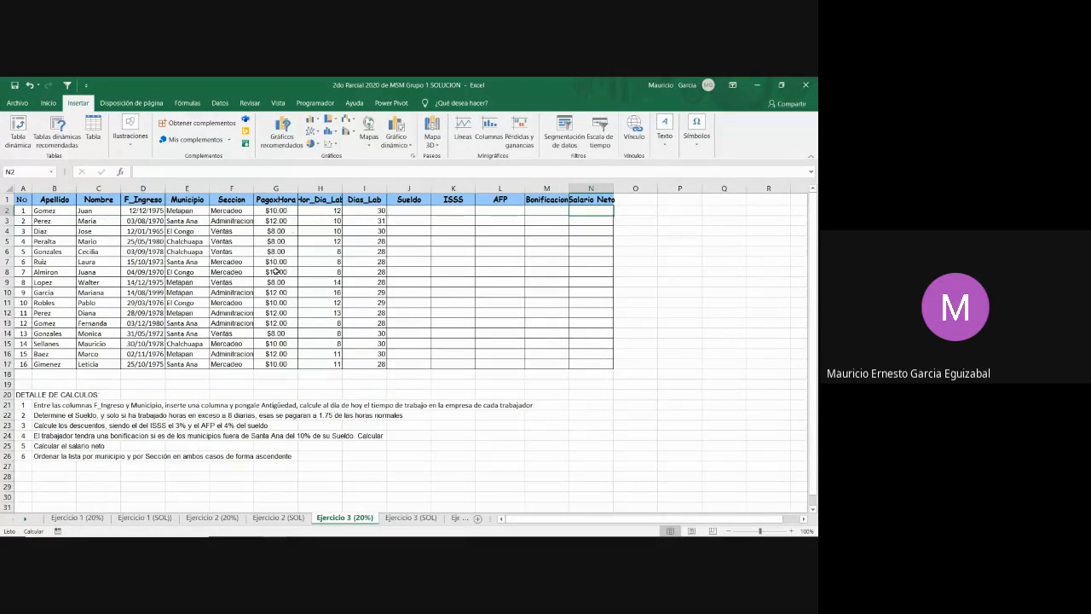
Review the hours and days worked in H2 and I2, and examine the Antigüedad formula in E2 of Ejercicio 3 (SOL)
click(329, 213)
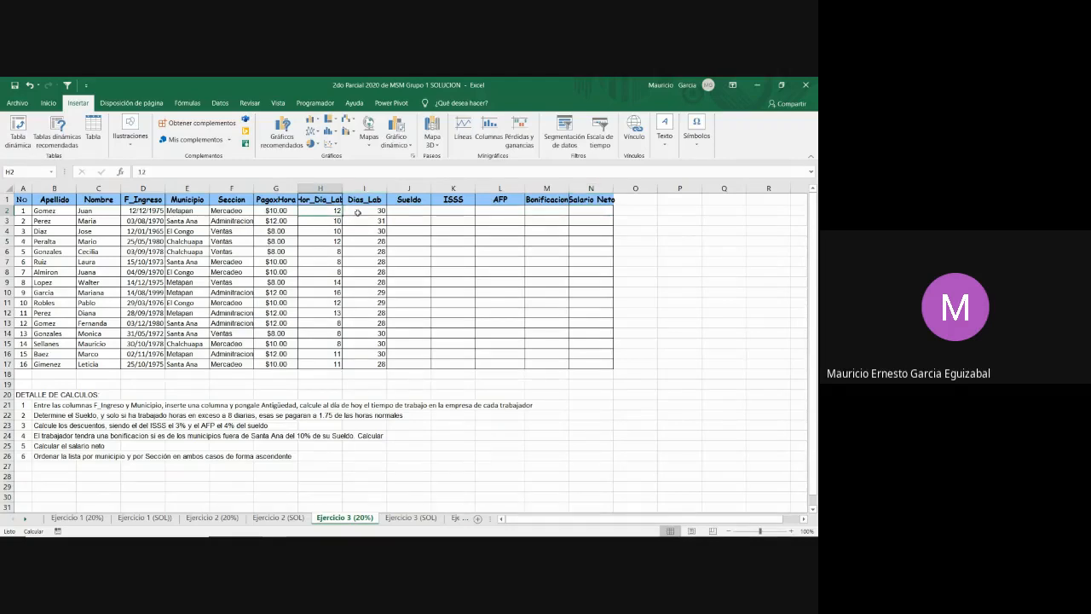
click(357, 214)
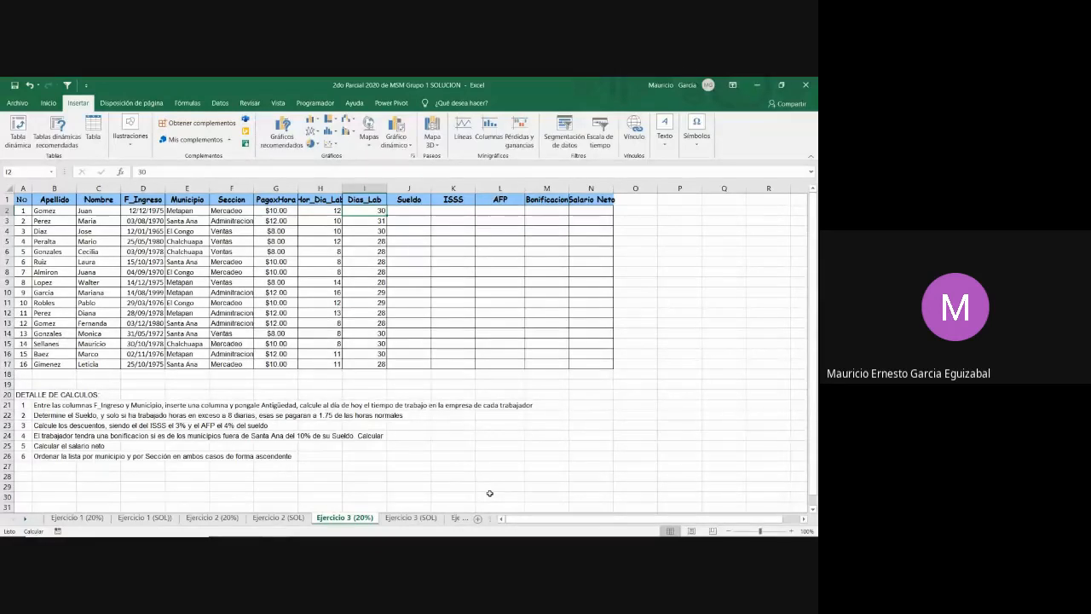
click(409, 520)
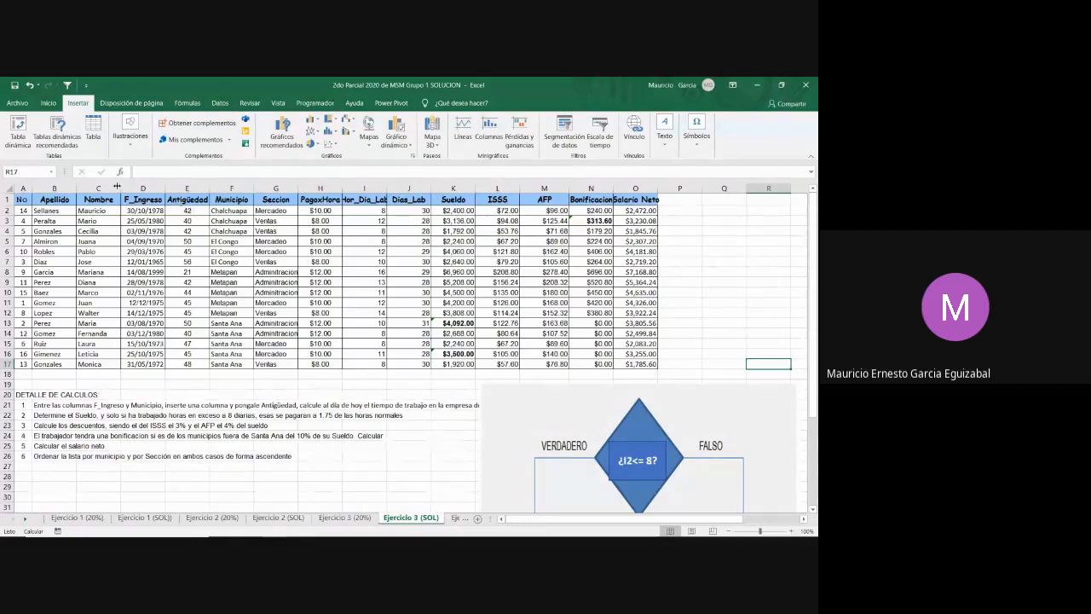
click(186, 212)
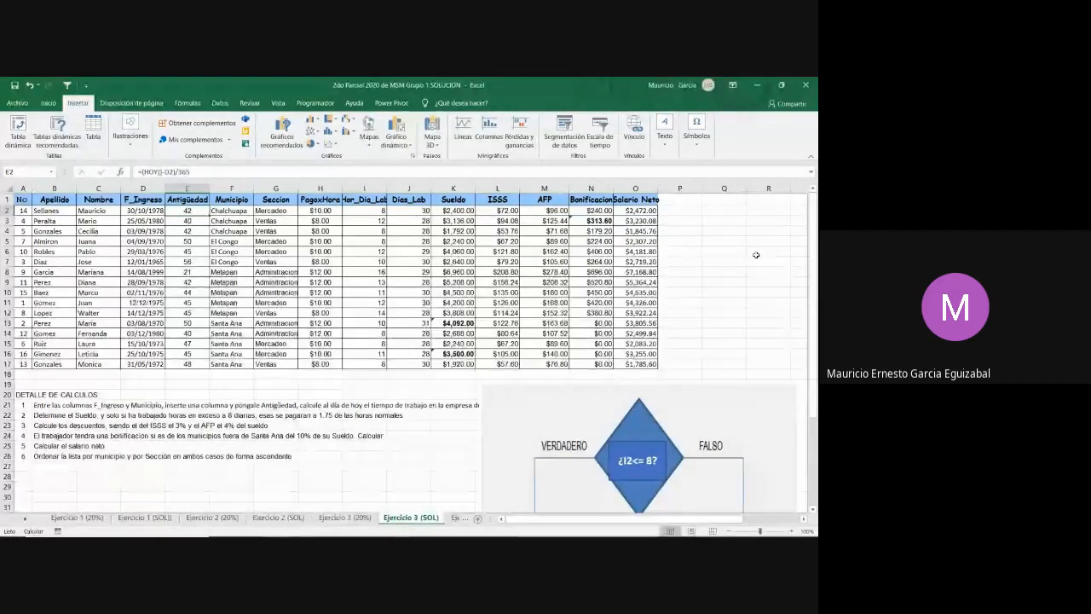
Set the overtime factor in the flowchart's FALSO box to 1.75
scroll(701, 432, down, 3)
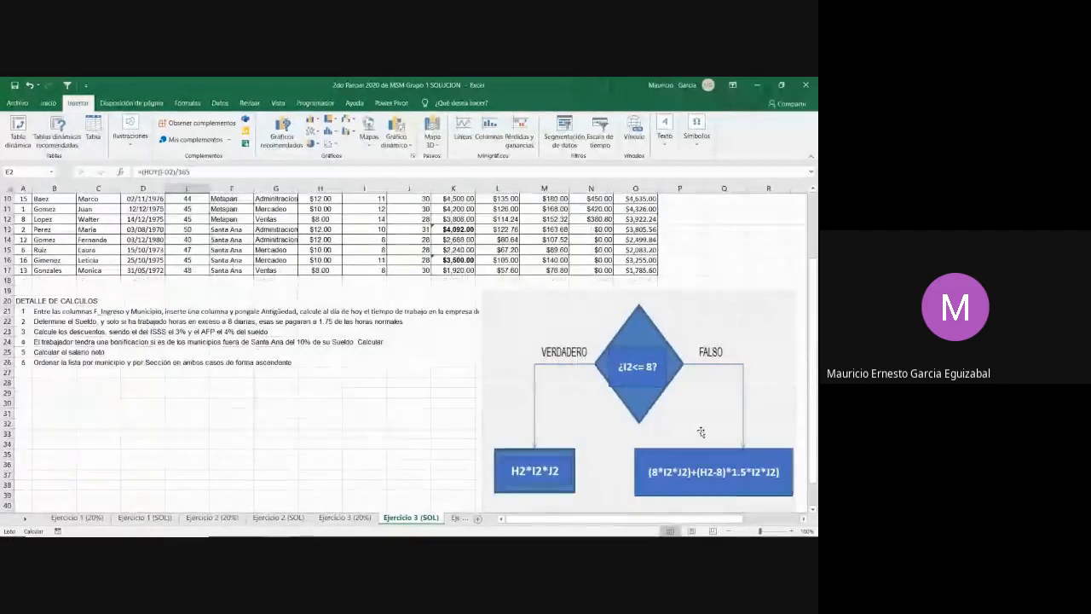
click(738, 478)
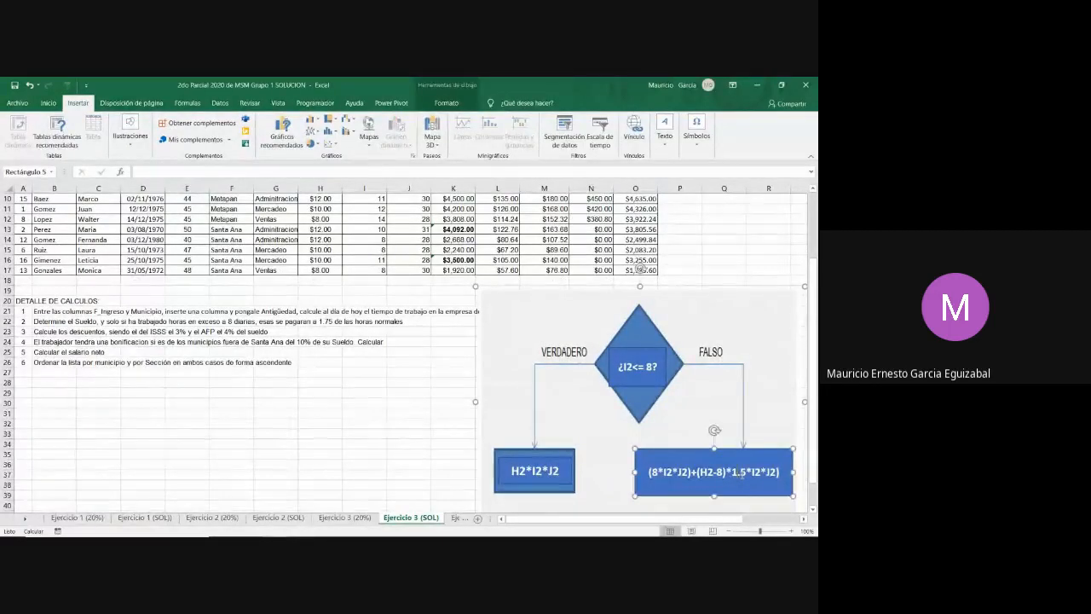
text(7)
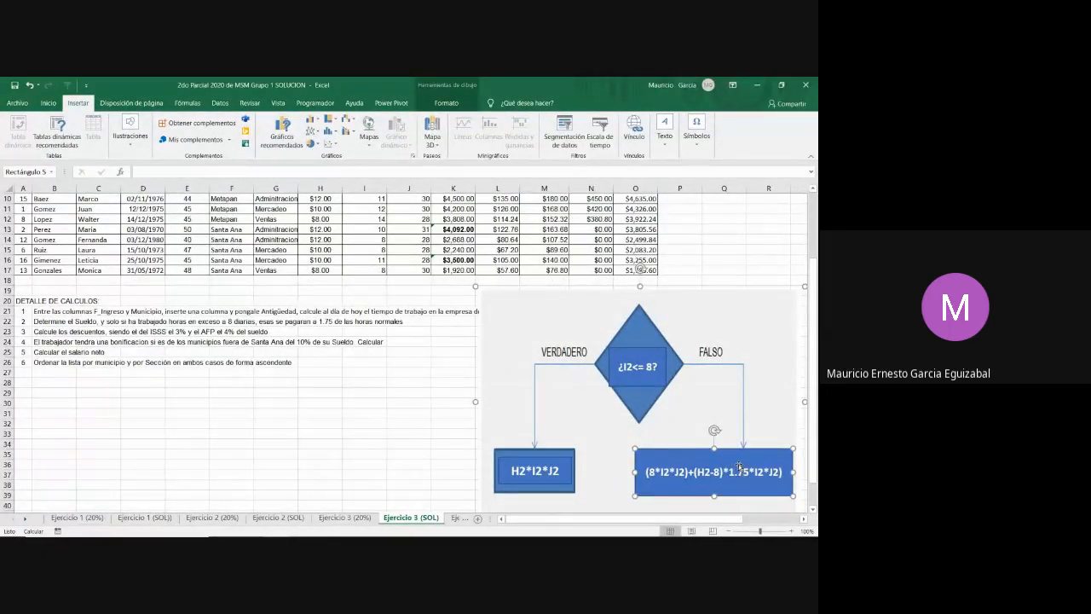
click(775, 320)
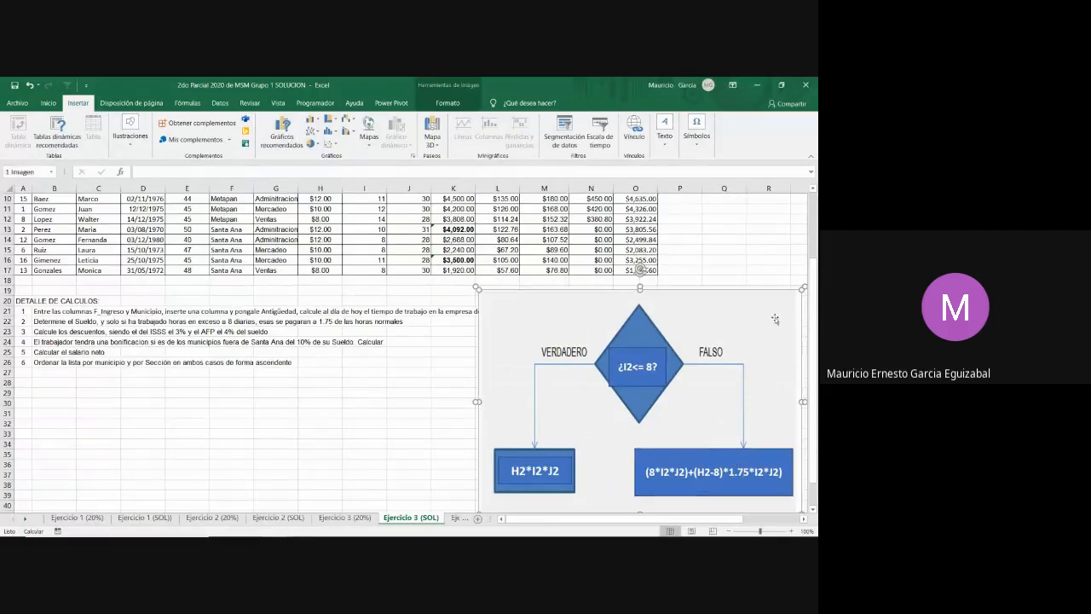
Examine the Sueldo formula in cell K2 of the Ejercicio 3 (SOL) sheet
scroll(748, 262, up, 2)
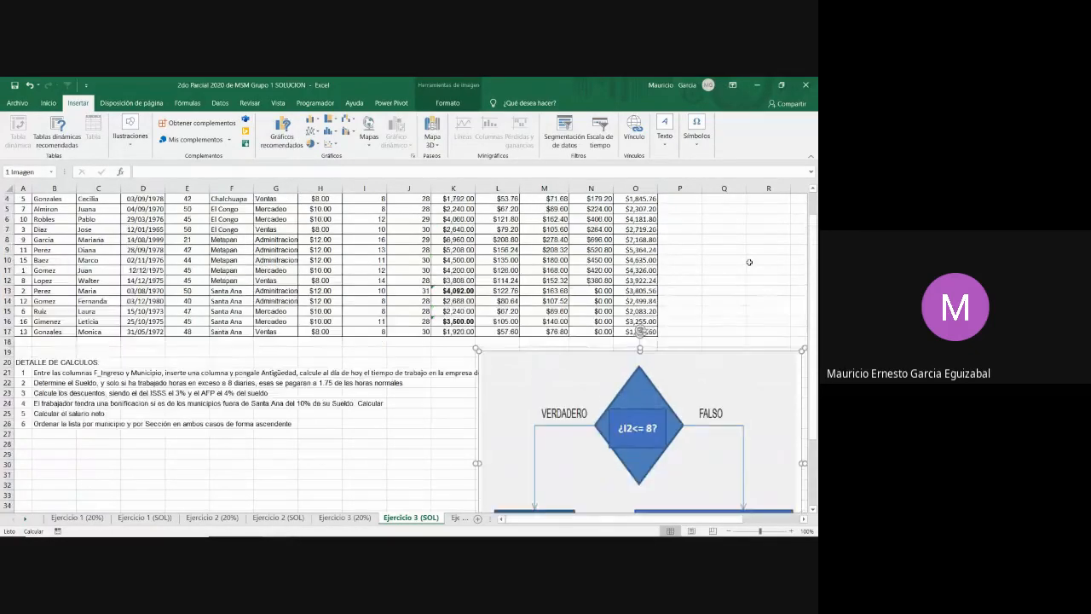
scroll(749, 261, up, 1)
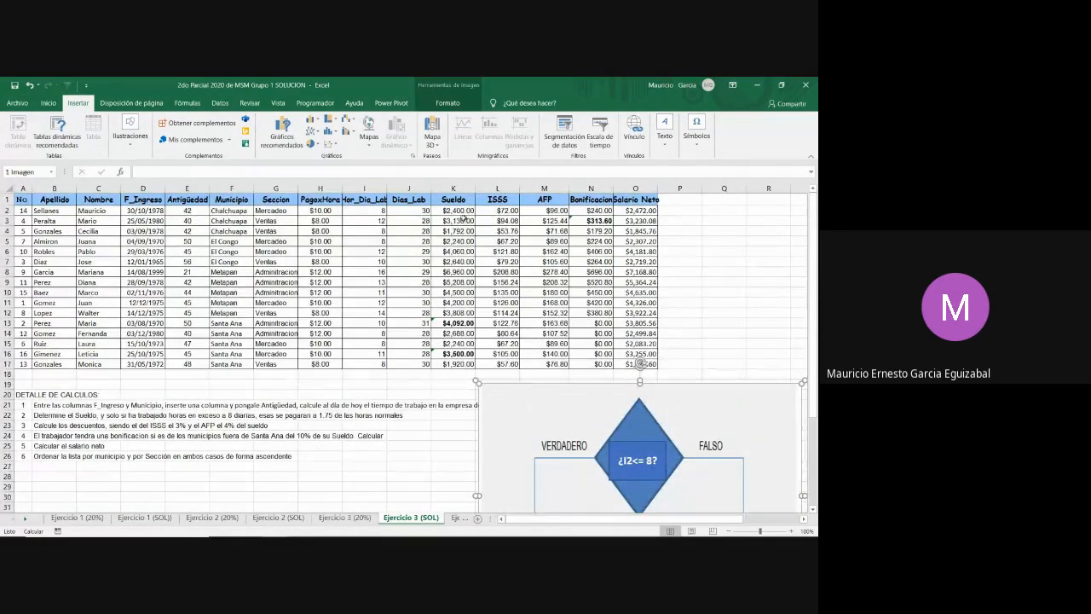
click(460, 211)
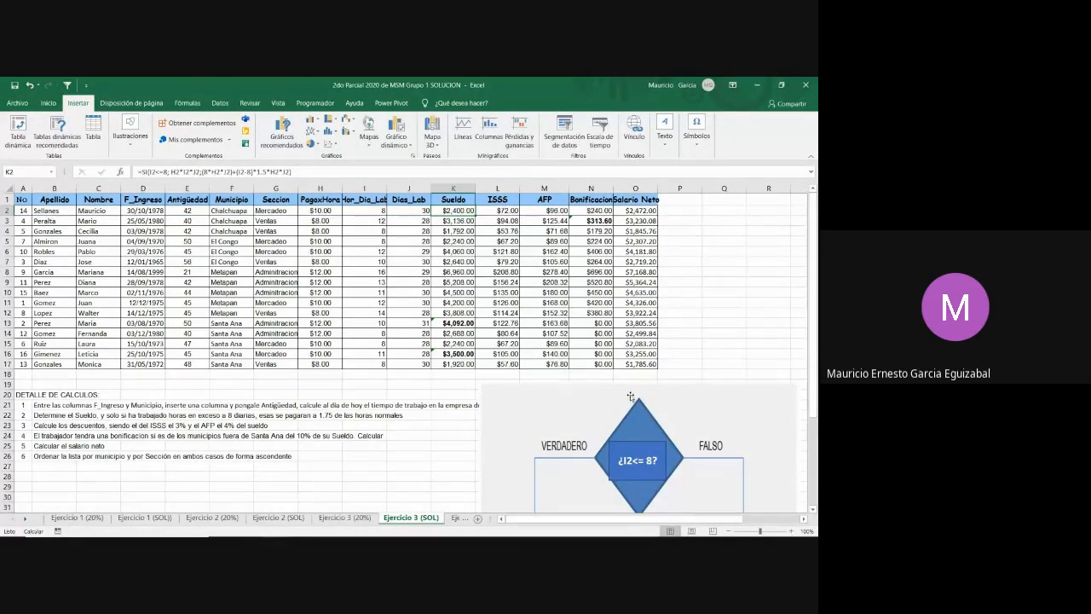
Move the flowchart up beside the Sueldo column and compare the formulas in K2 and K16 with it
drag(734, 404, 736, 216)
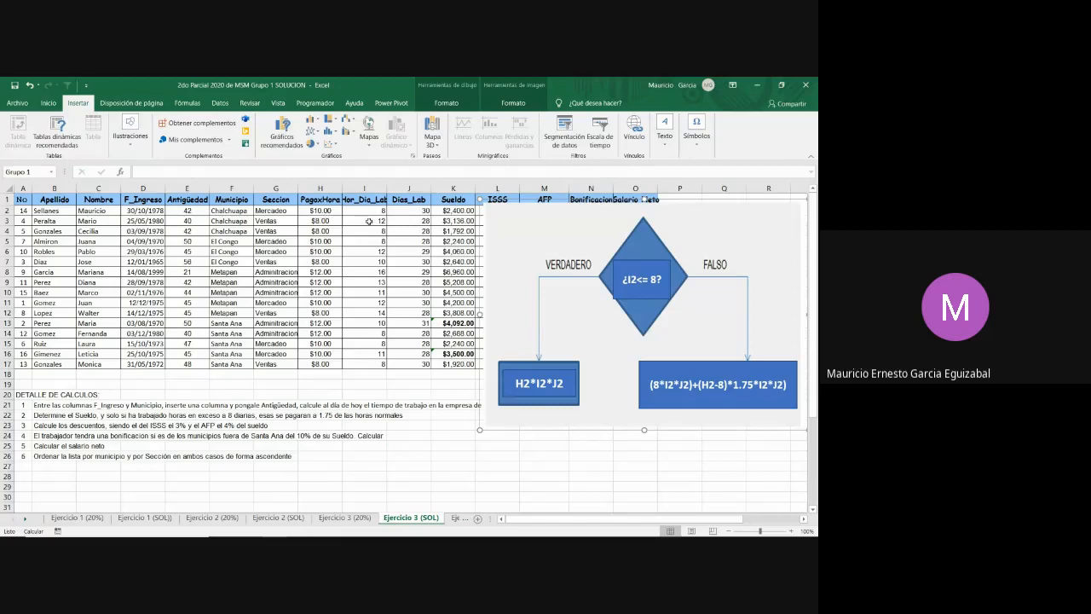
click(448, 210)
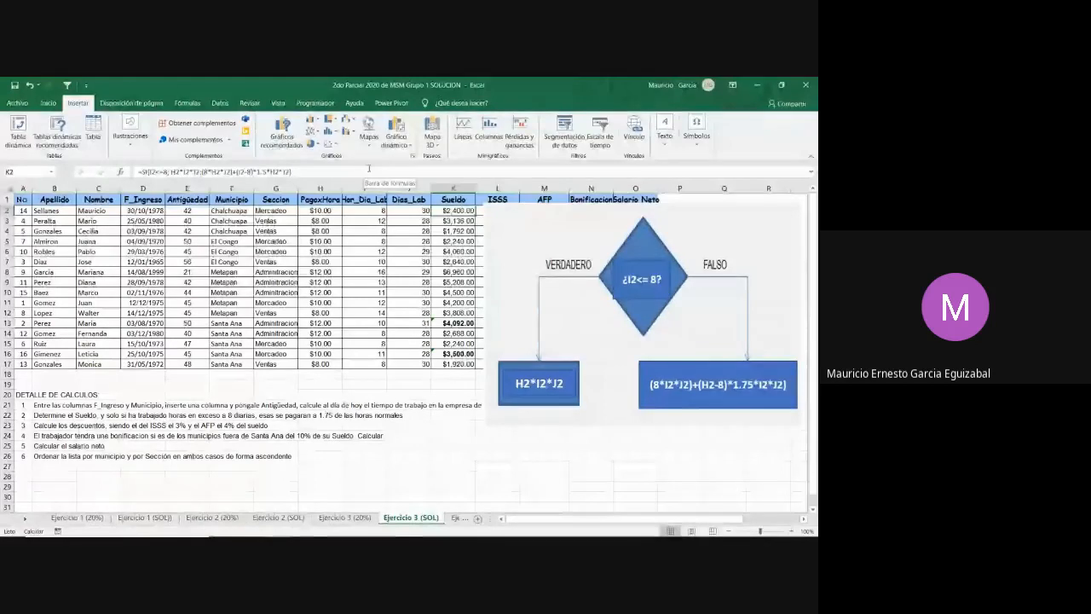
click(452, 354)
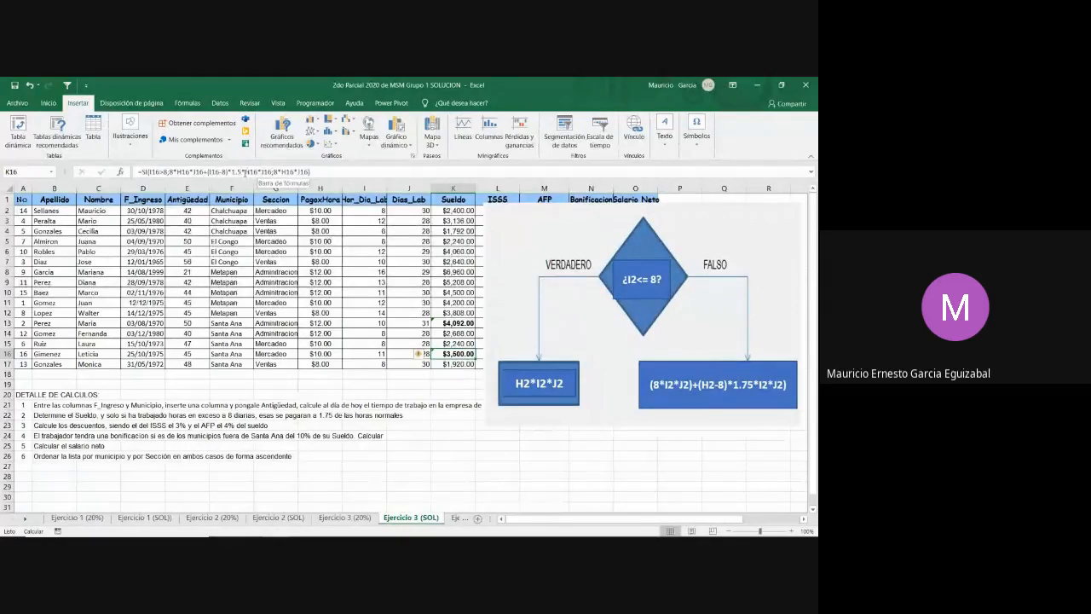
Change the overtime factor in the K2 Sueldo formula to 1.75 and fill the formula down to K12
click(444, 212)
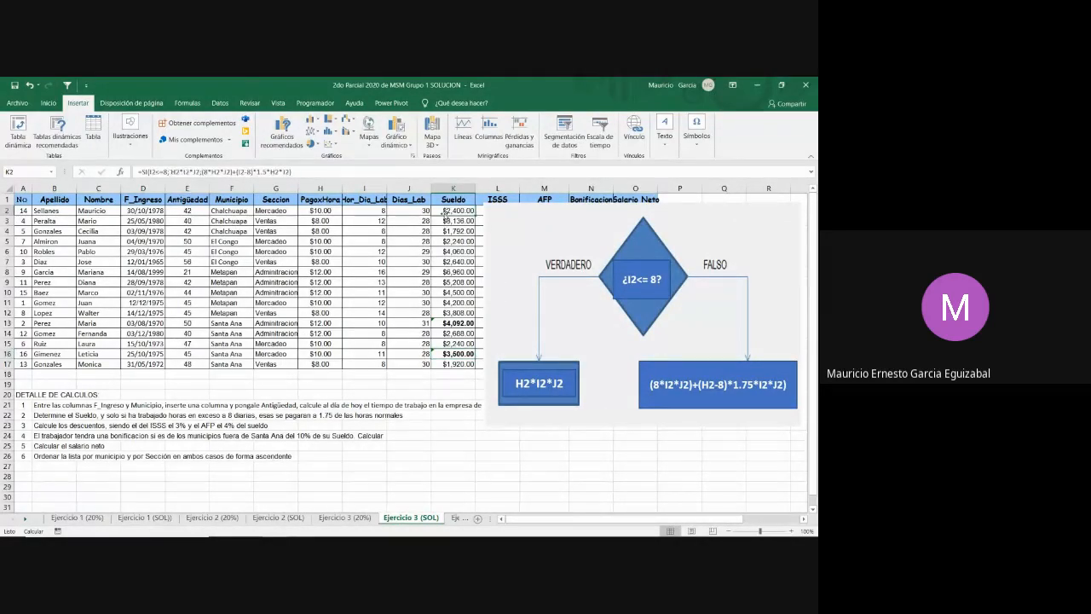
click(264, 172)
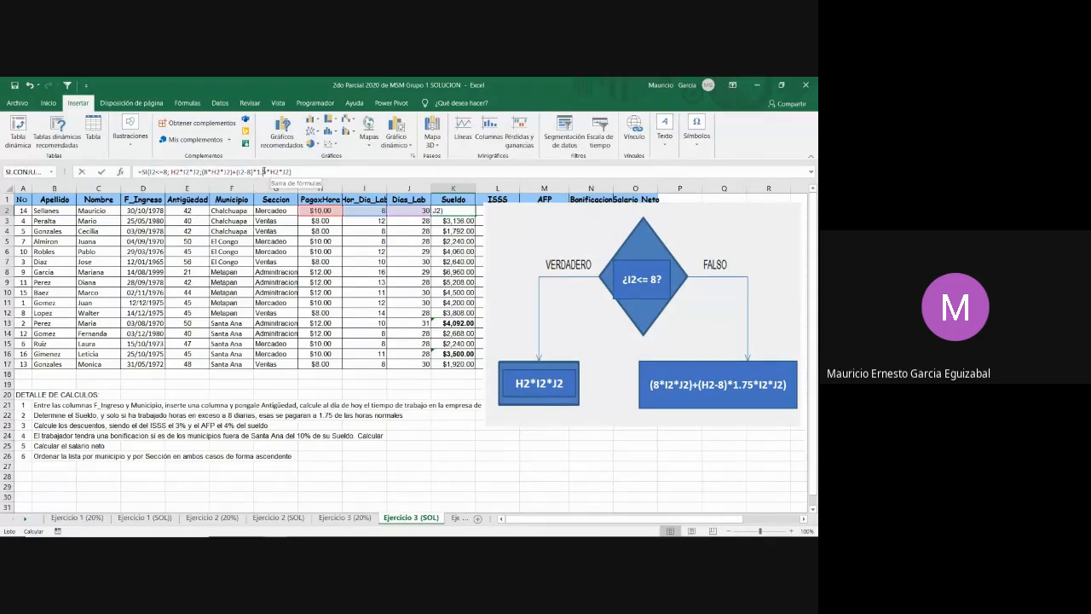
text(75)
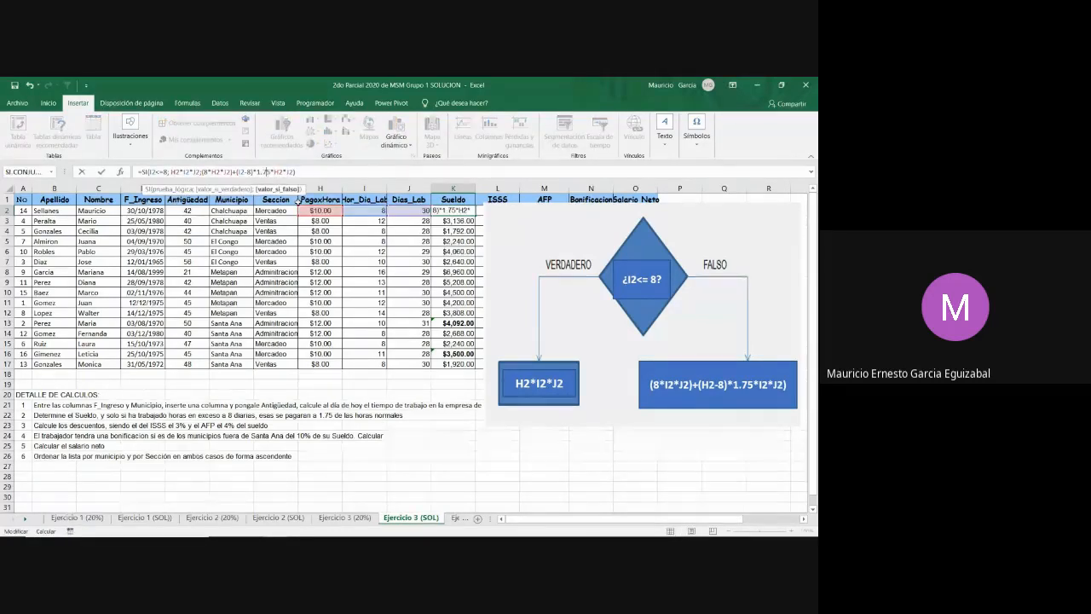
key(Return)
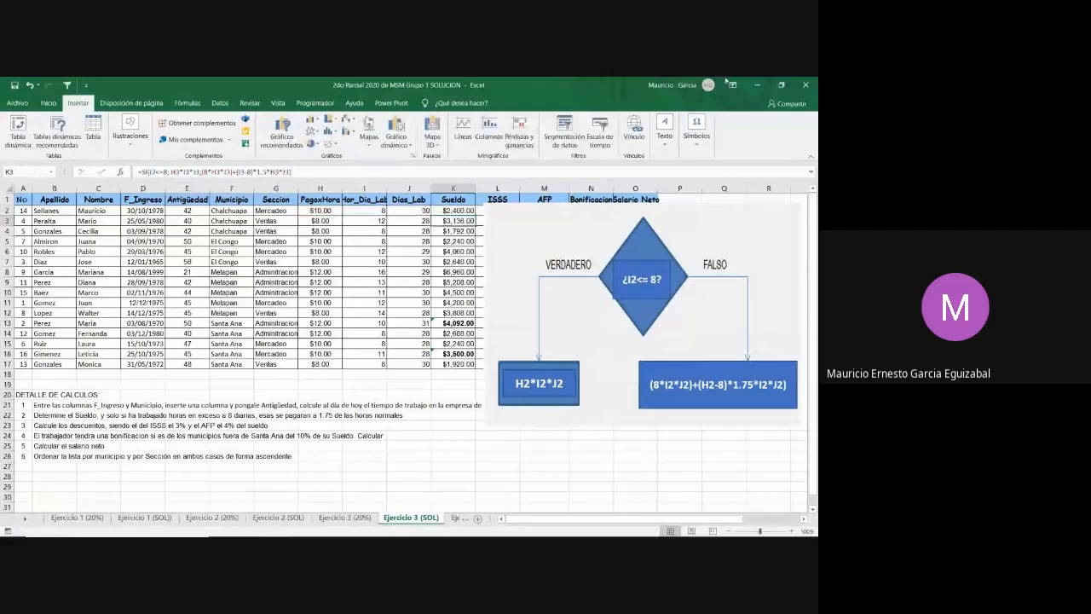
click(467, 210)
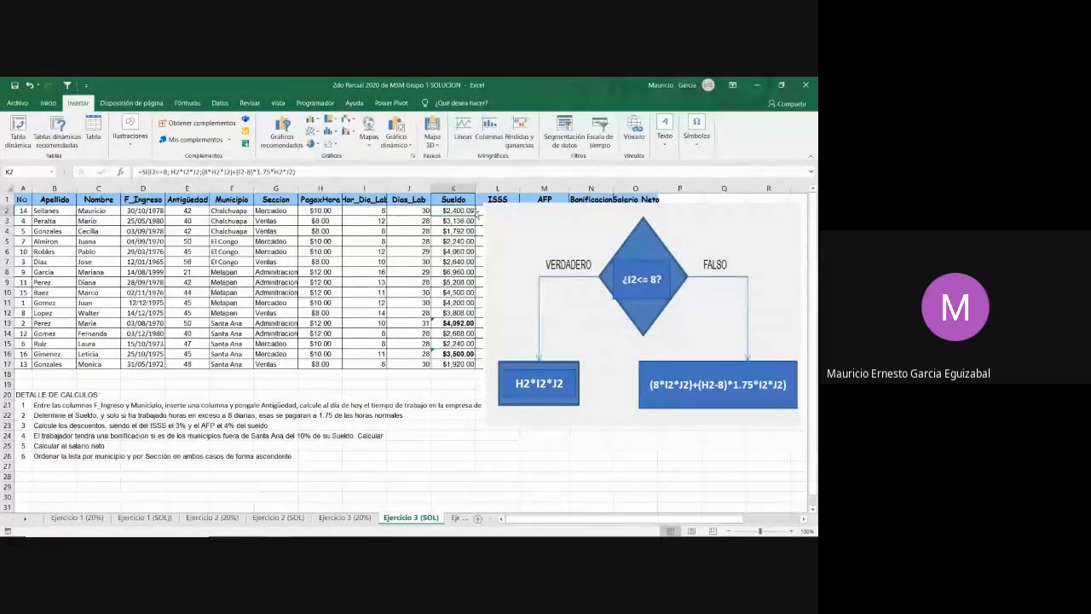
drag(475, 215, 476, 313)
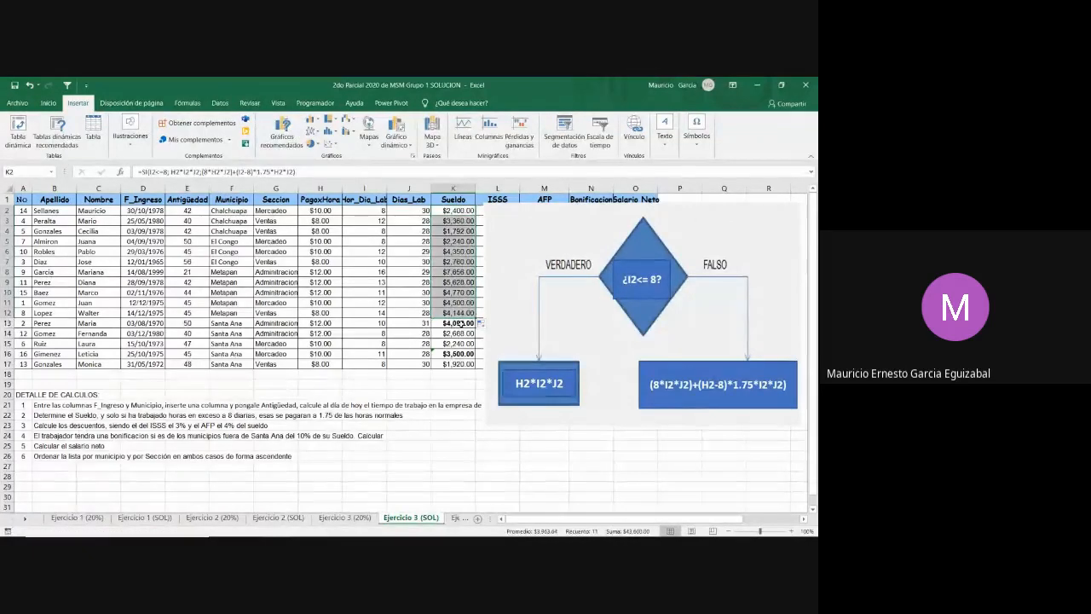
Set the overtime factor to 1.75 in the alternative Sueldo formulas in K13 and K16
click(460, 324)
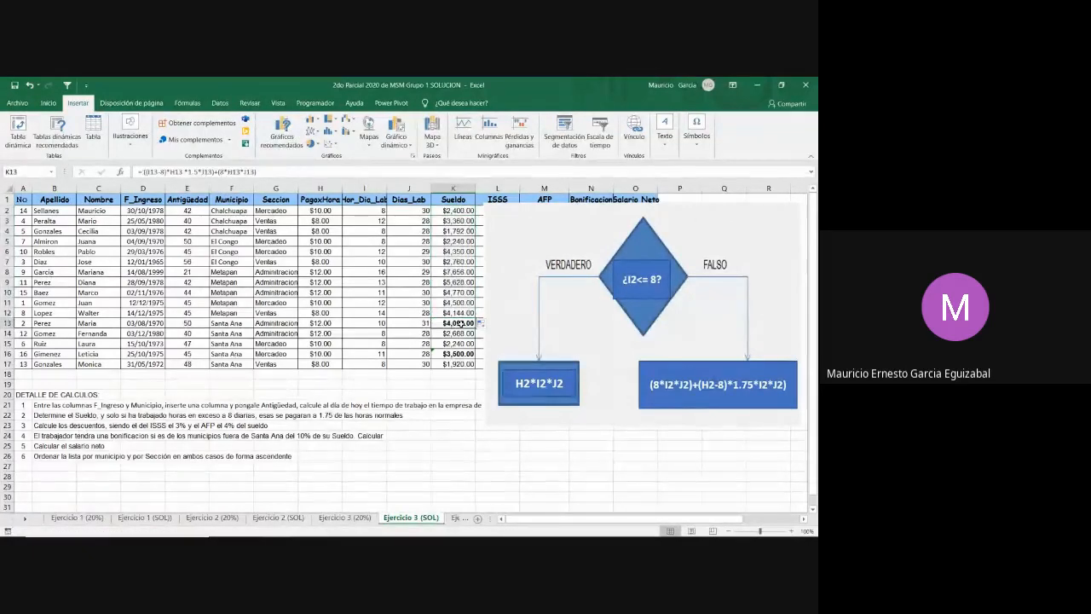
click(197, 172)
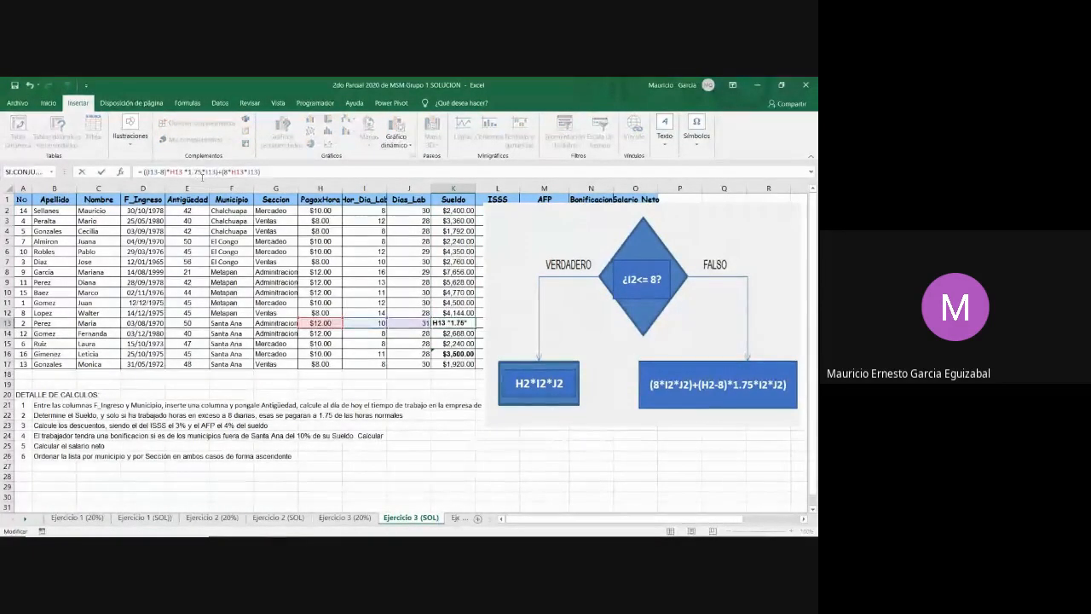
key(Return)
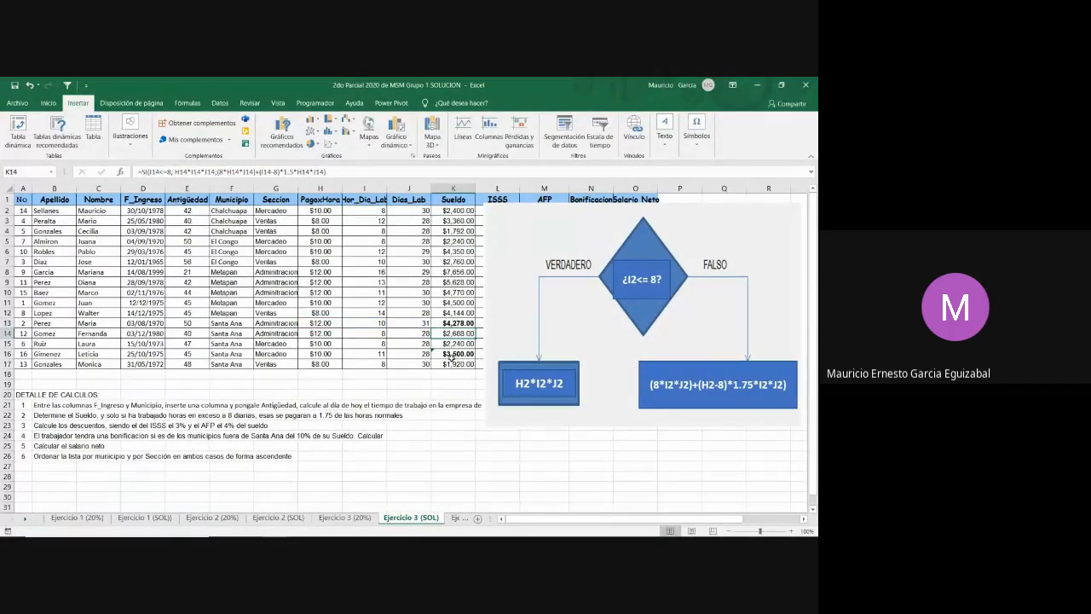
click(451, 355)
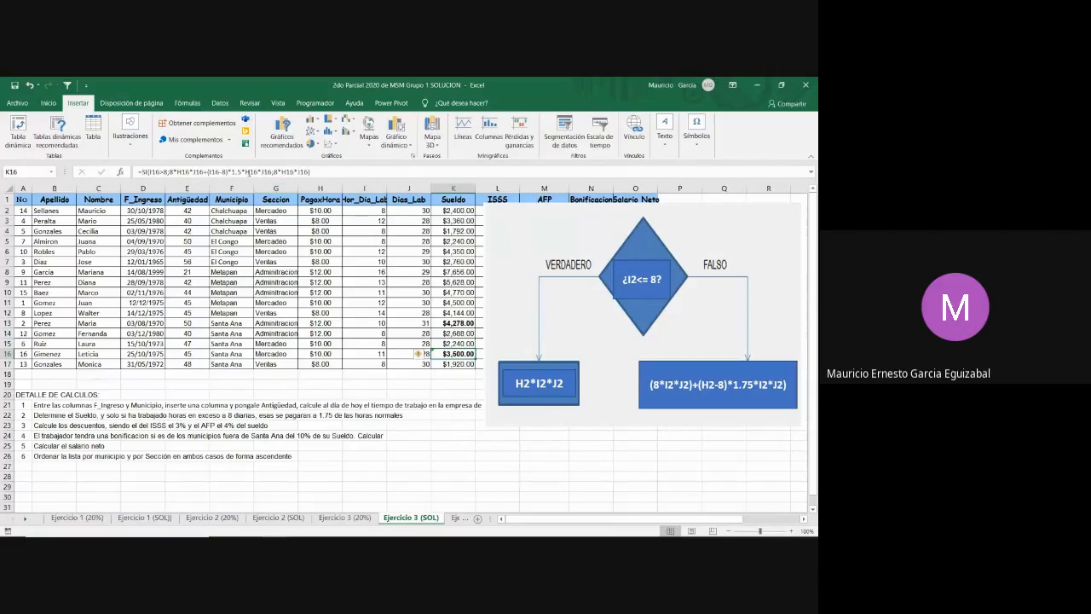
click(238, 172)
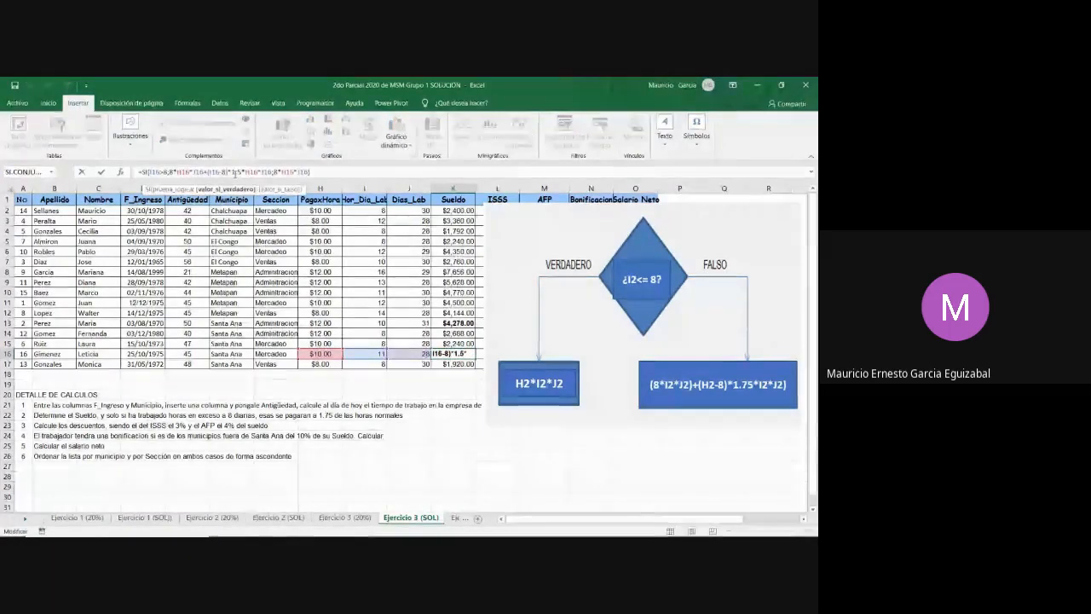
text(7)
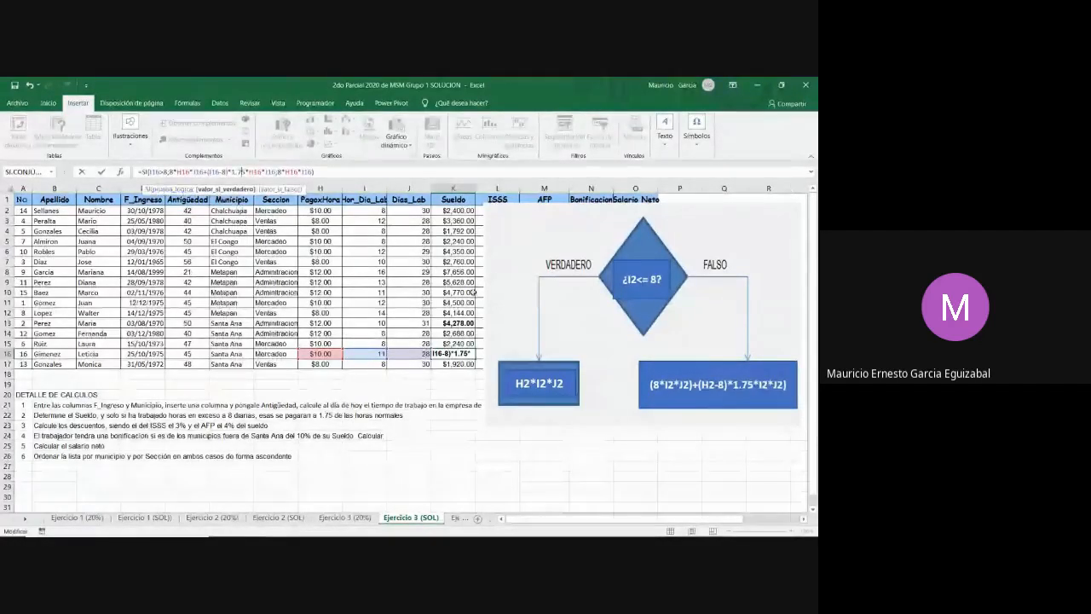
key(Return)
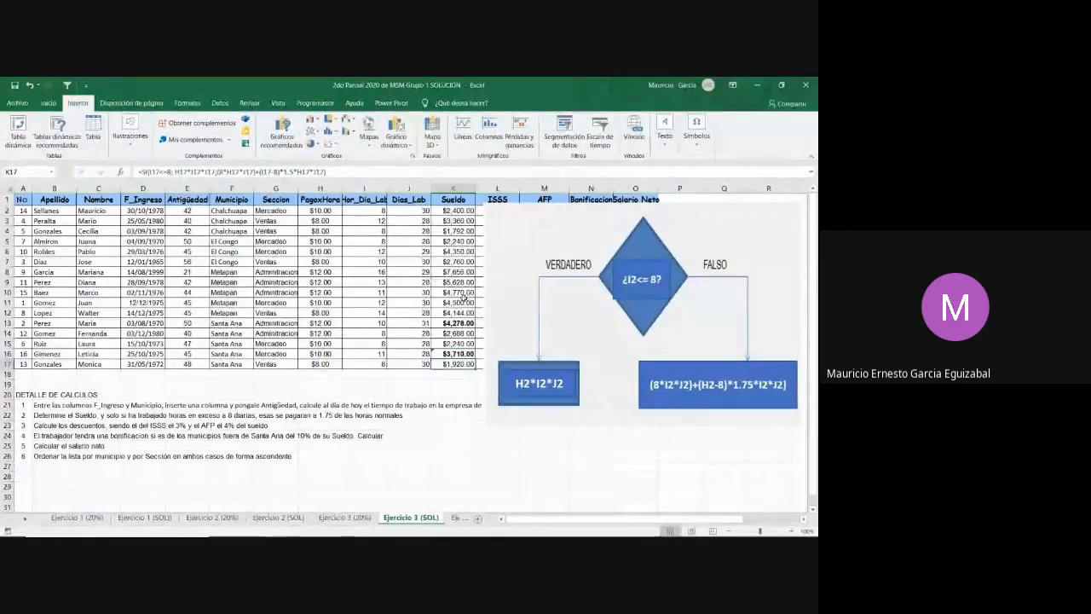
Compare the three versions of the Sueldo formula in K2, K13 and K16
click(452, 211)
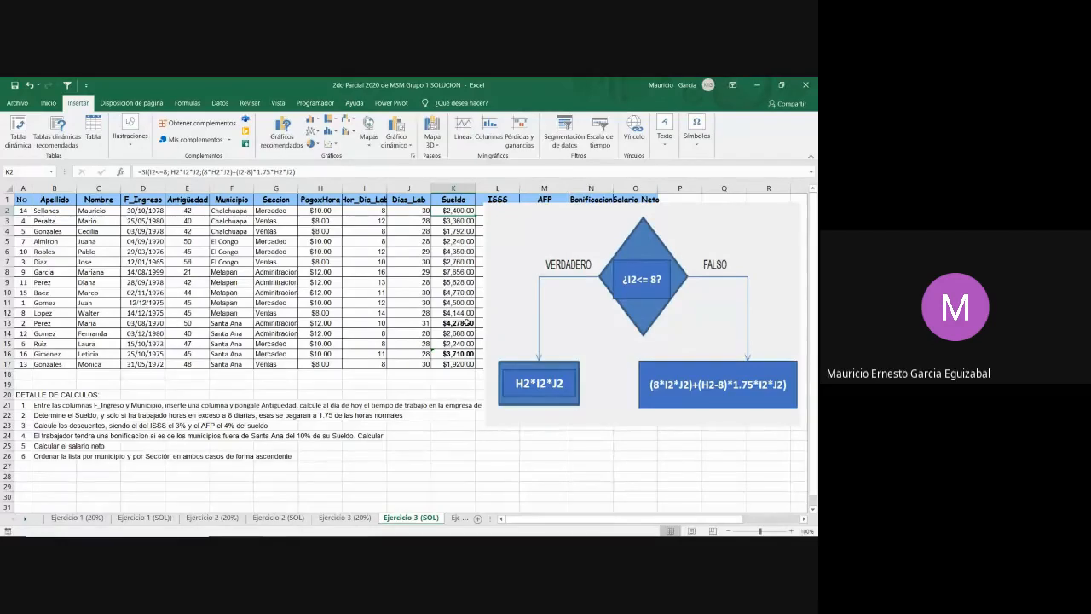
click(468, 323)
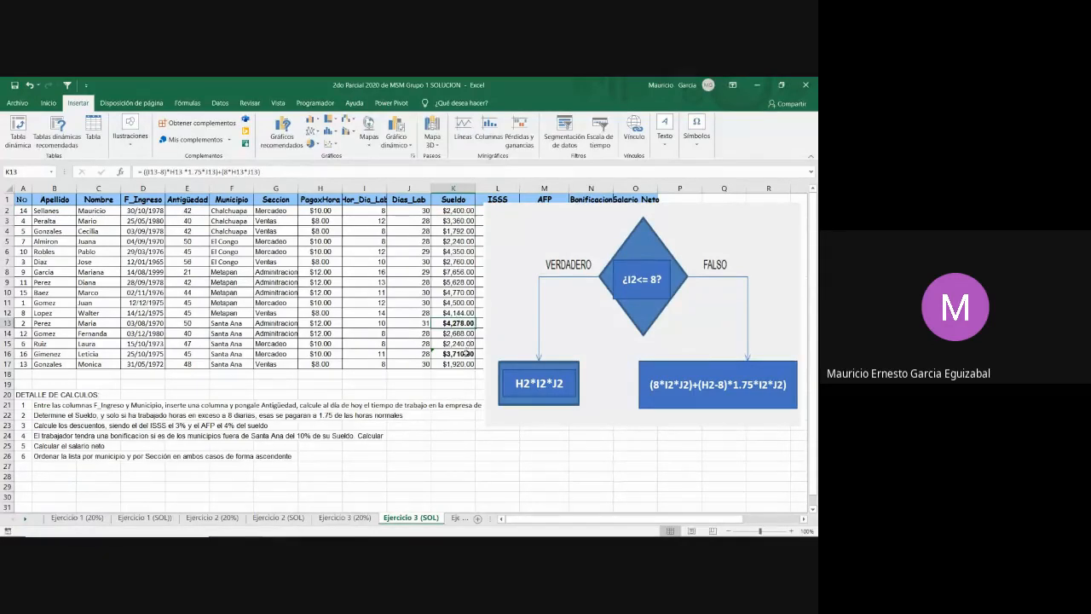
click(468, 353)
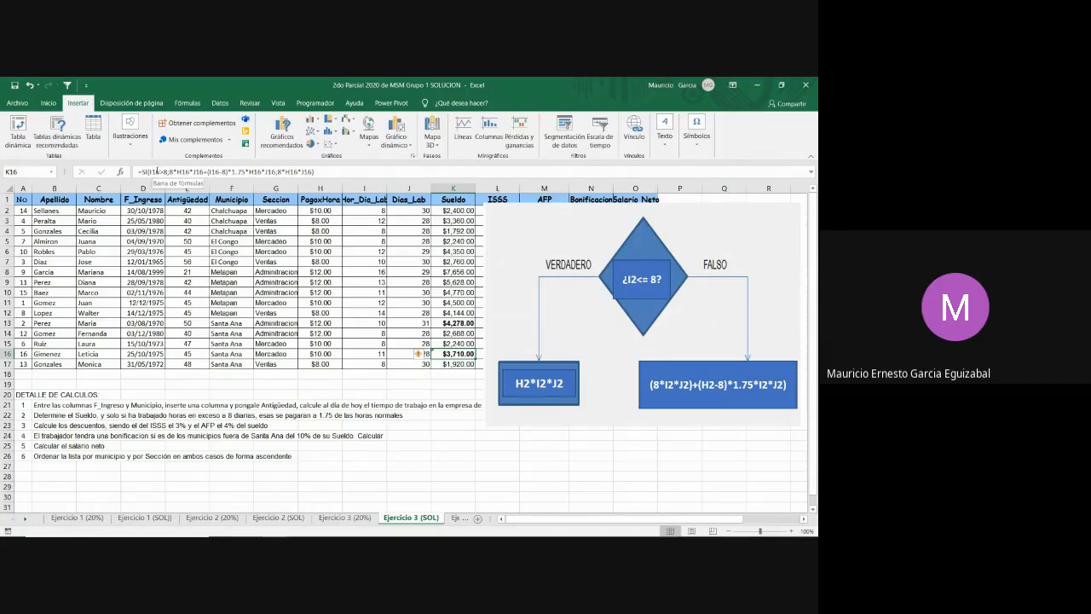
click(444, 323)
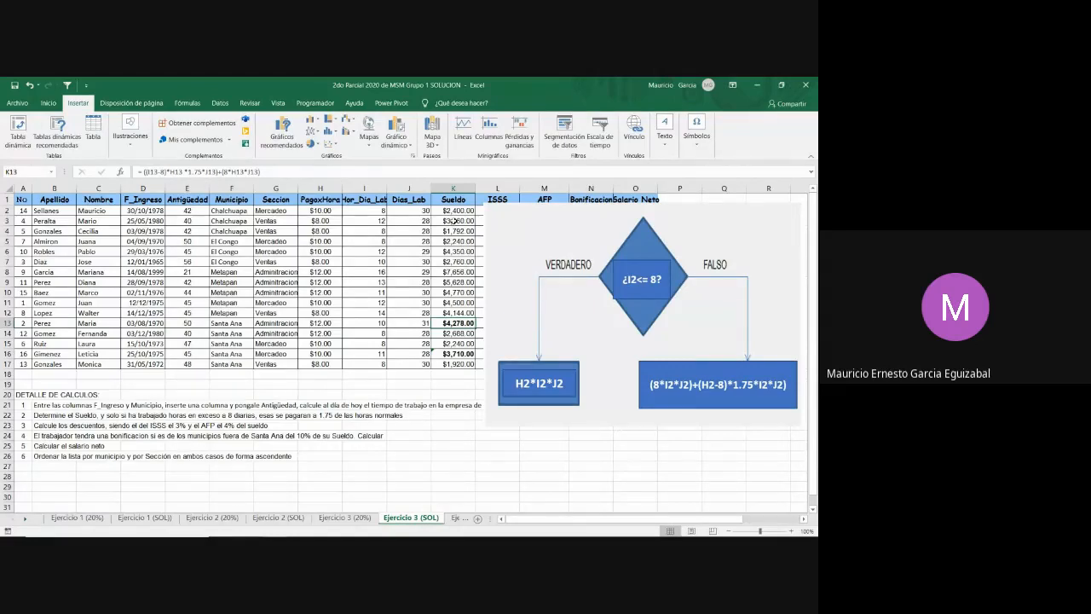
Move the flowchart below the table to uncover columns L to O, and examine the ISSS and AFP formulas in L2 and M2
mouse_move(599, 228)
mouse_down()
mouse_move(629, 251)
mouse_move(655, 407)
mouse_move(634, 402)
mouse_up()
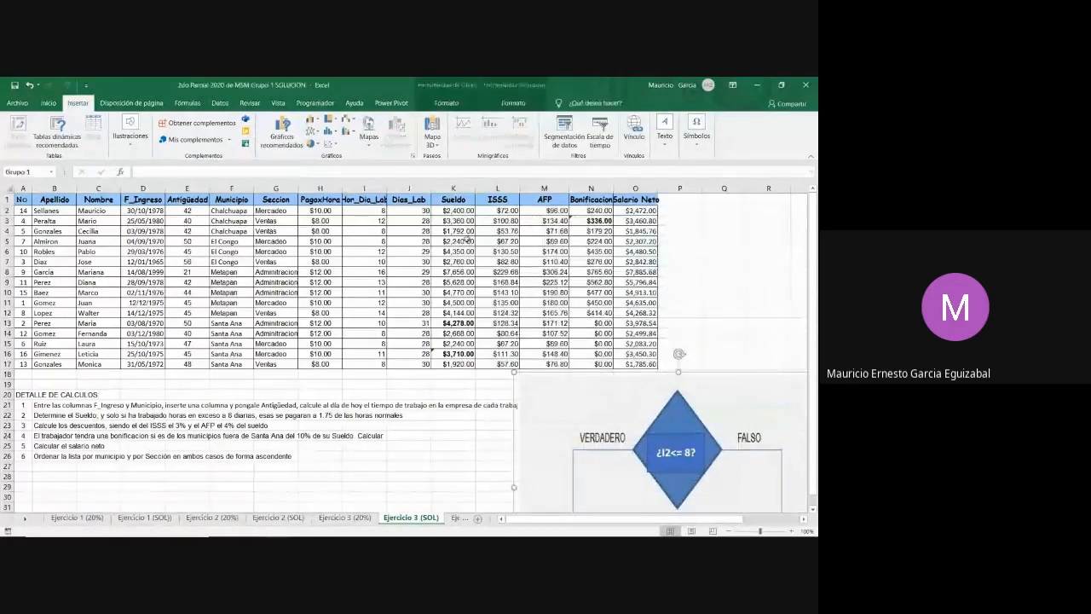
click(449, 221)
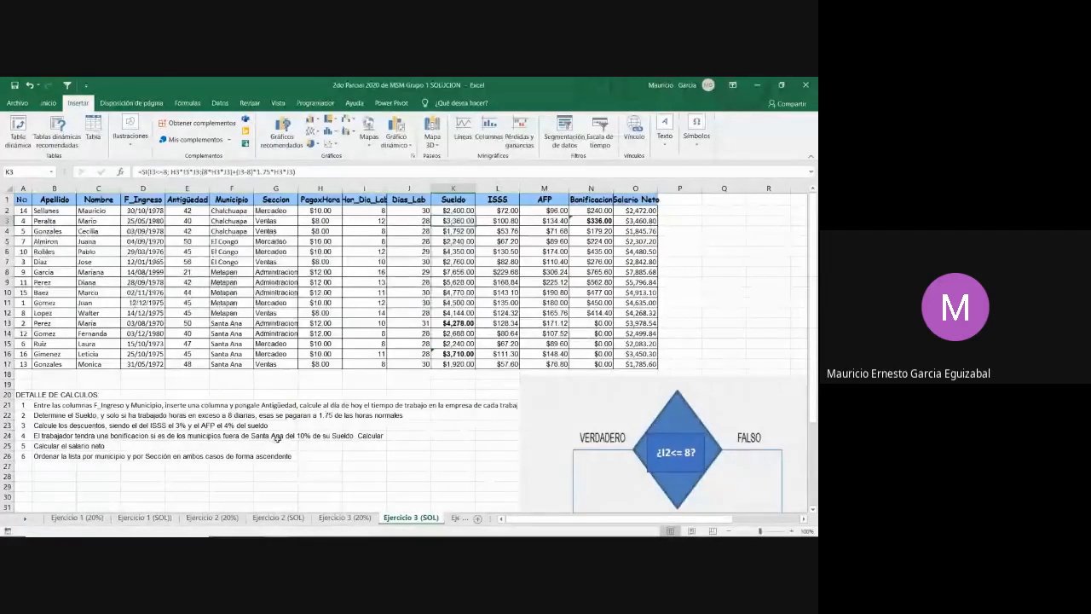
click(514, 213)
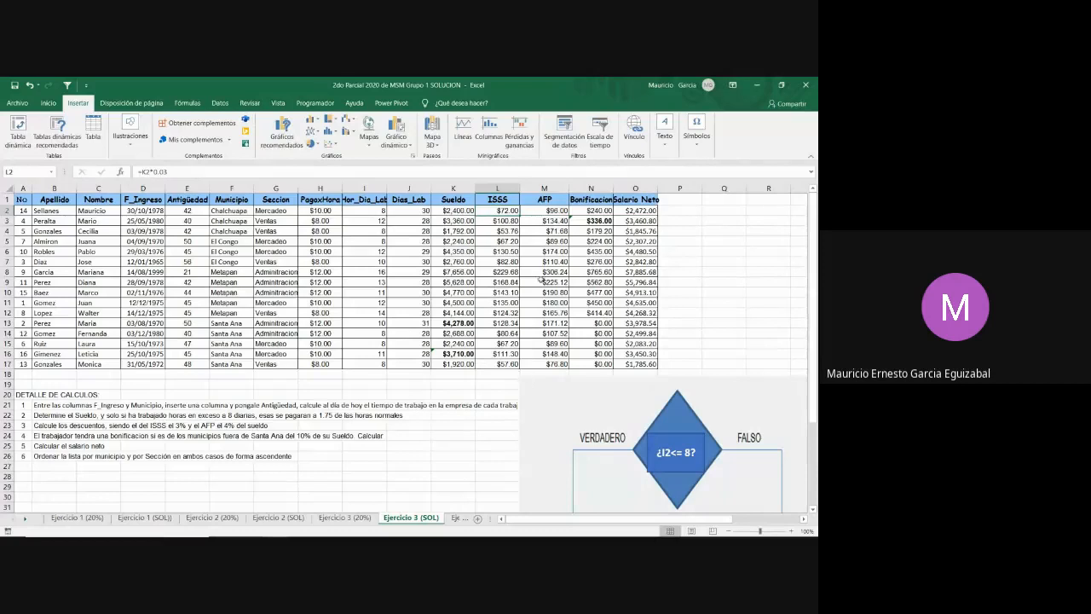
click(550, 210)
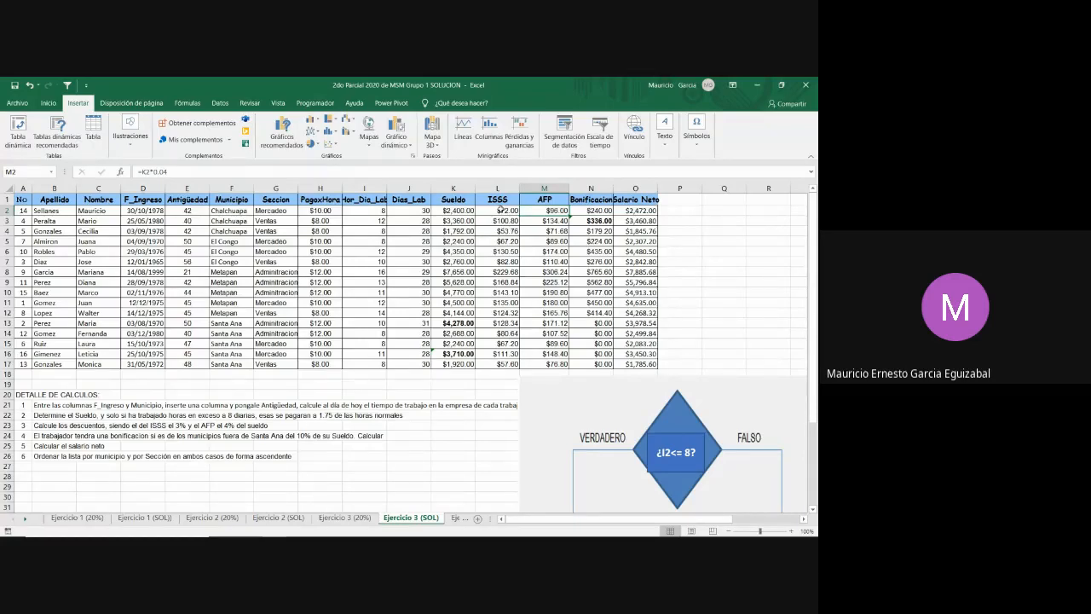
click(501, 210)
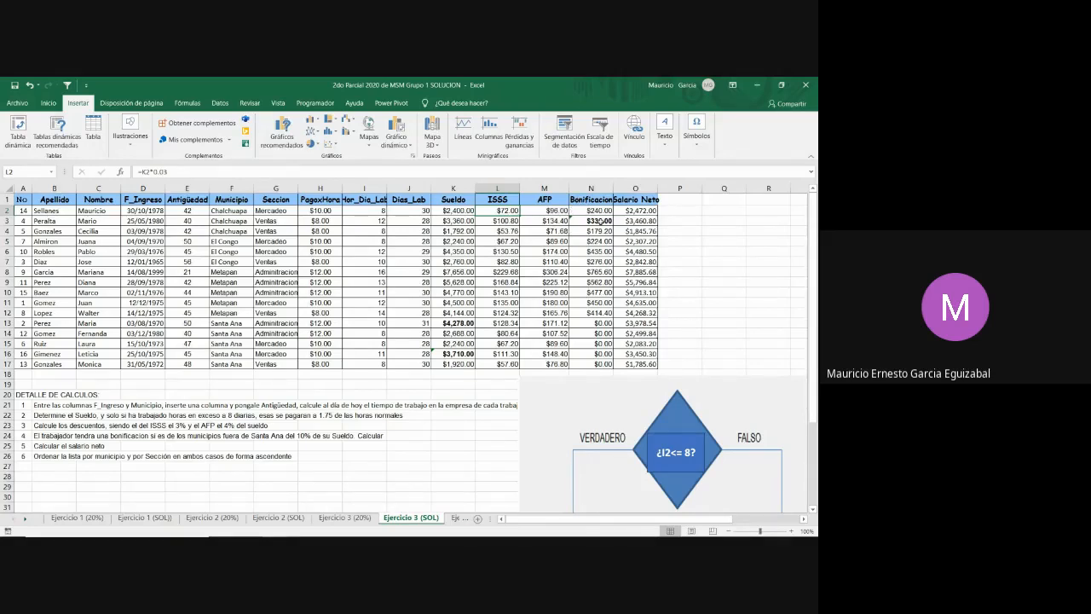
click(544, 212)
click(507, 211)
click(551, 211)
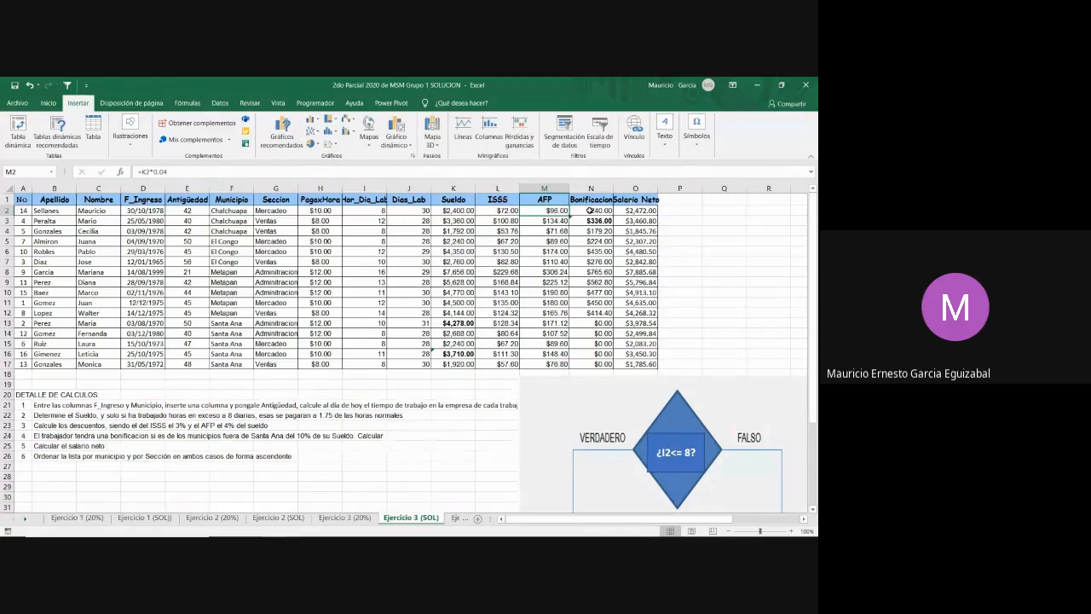
Compare the two versions of the Bonificacion formula in N2 and N3
click(588, 209)
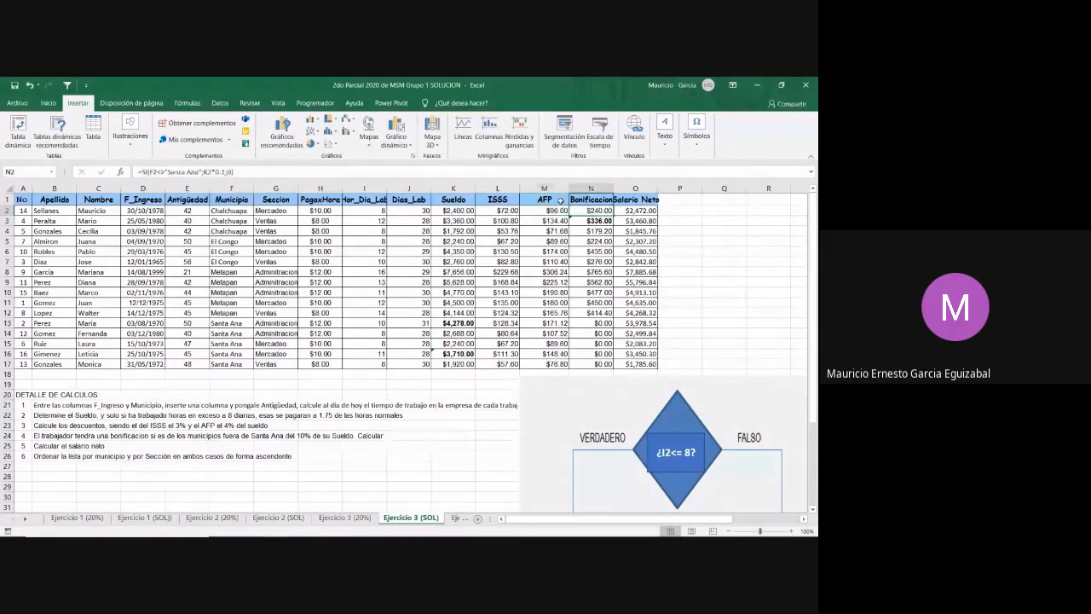
click(561, 200)
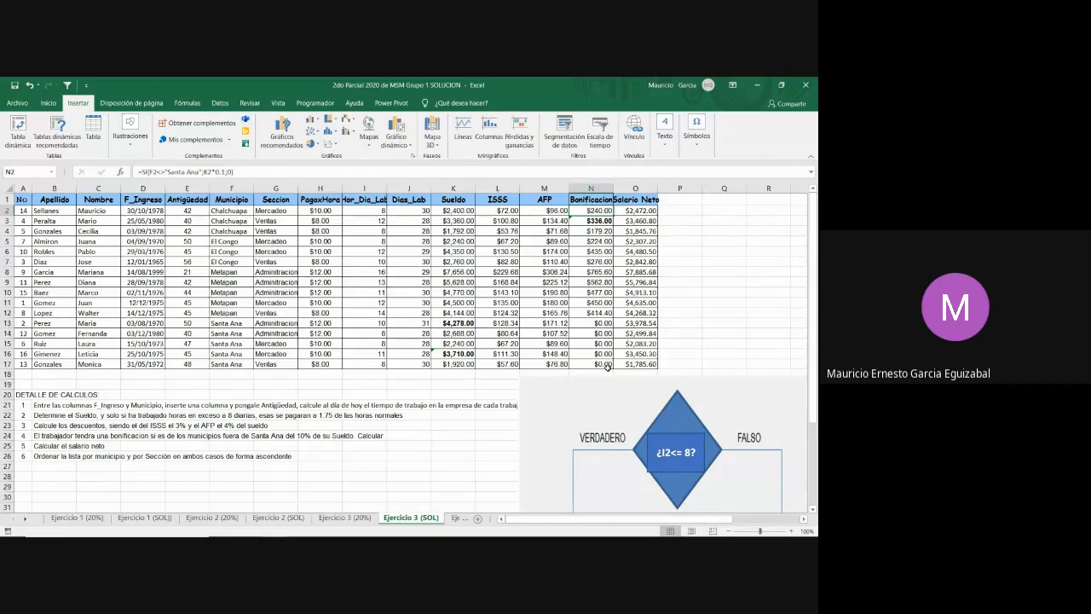
click(594, 220)
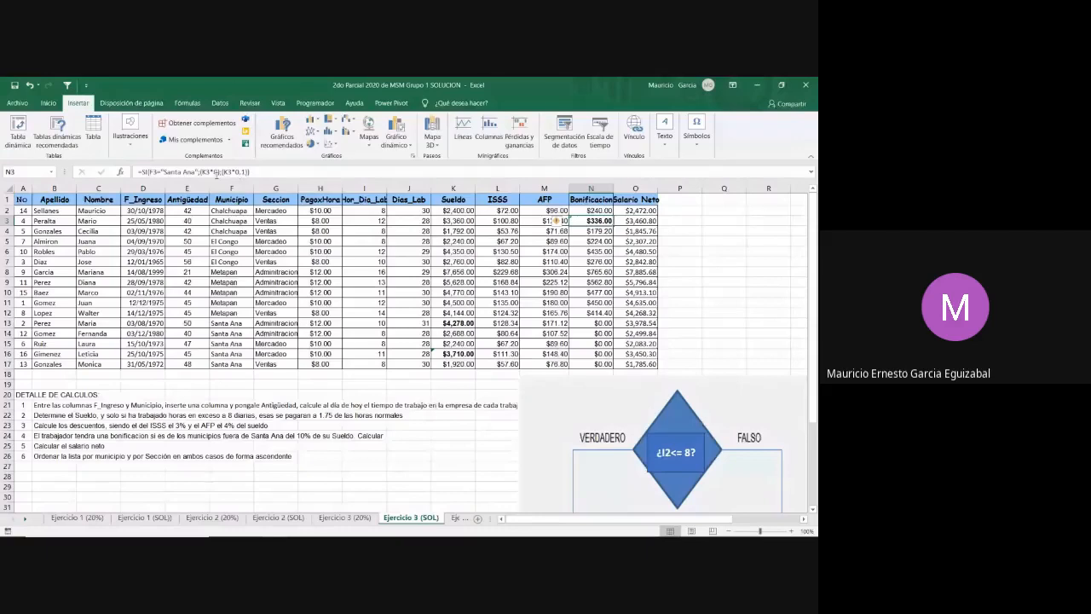
click(601, 211)
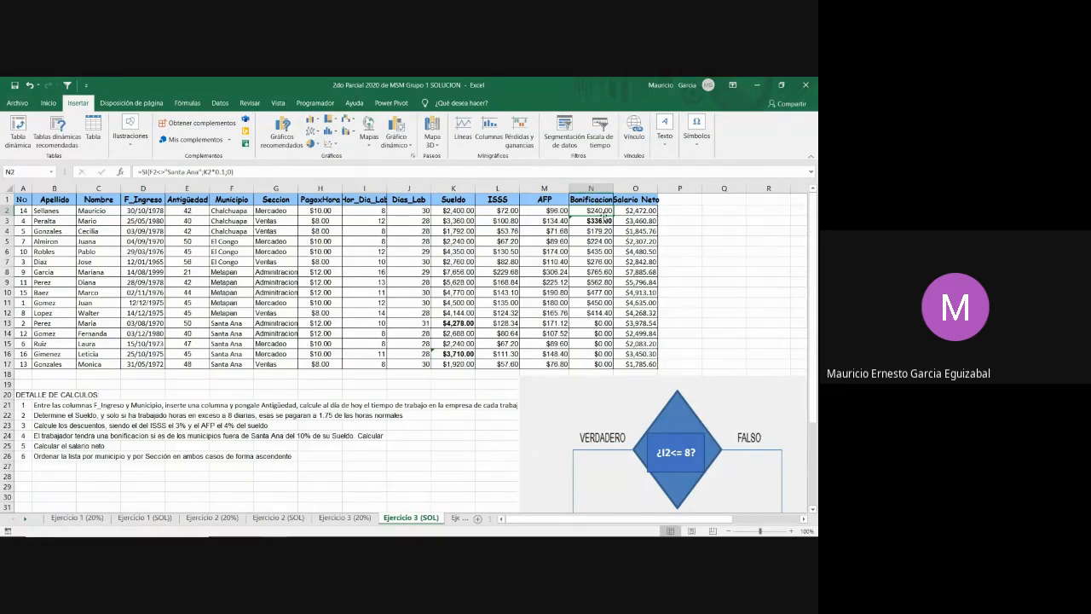
Examine the Salario Neto formula in O2 and check the original row order on the Ejercicio 3 (20%) sheet against the solution
click(650, 209)
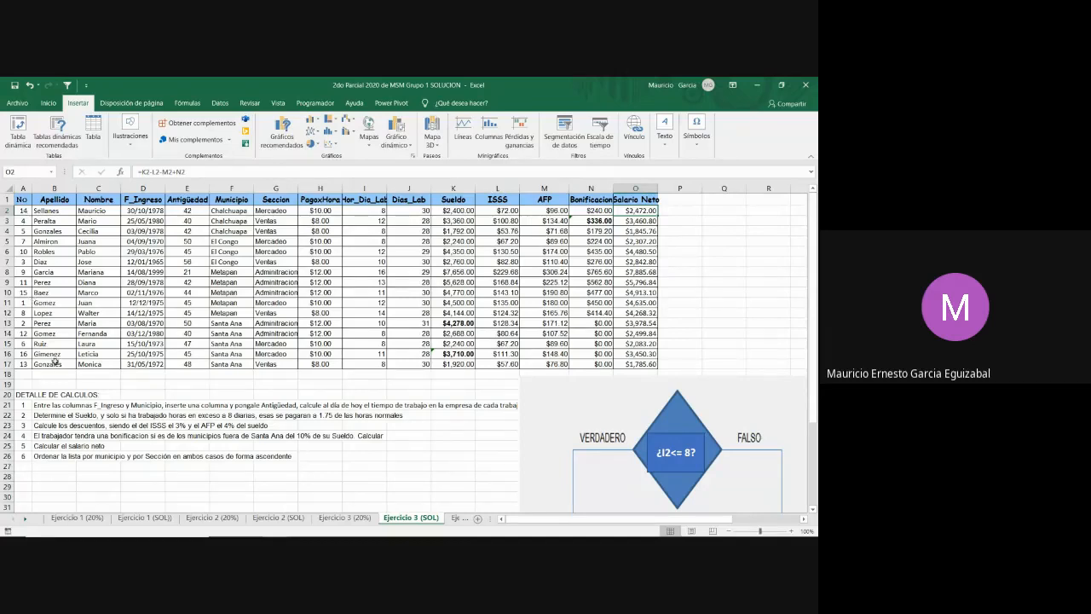
click(346, 517)
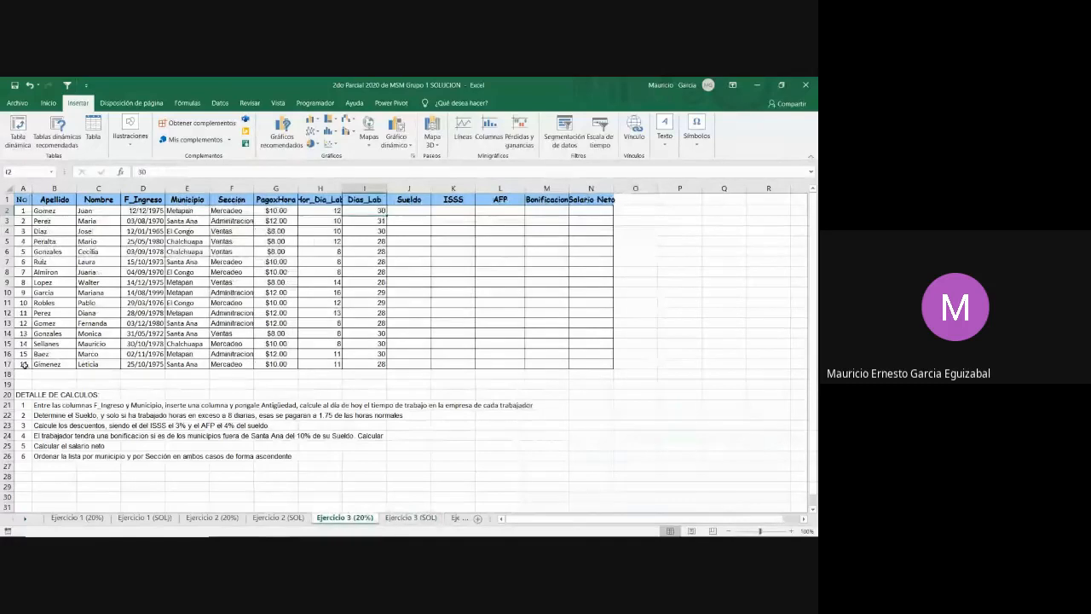
click(413, 517)
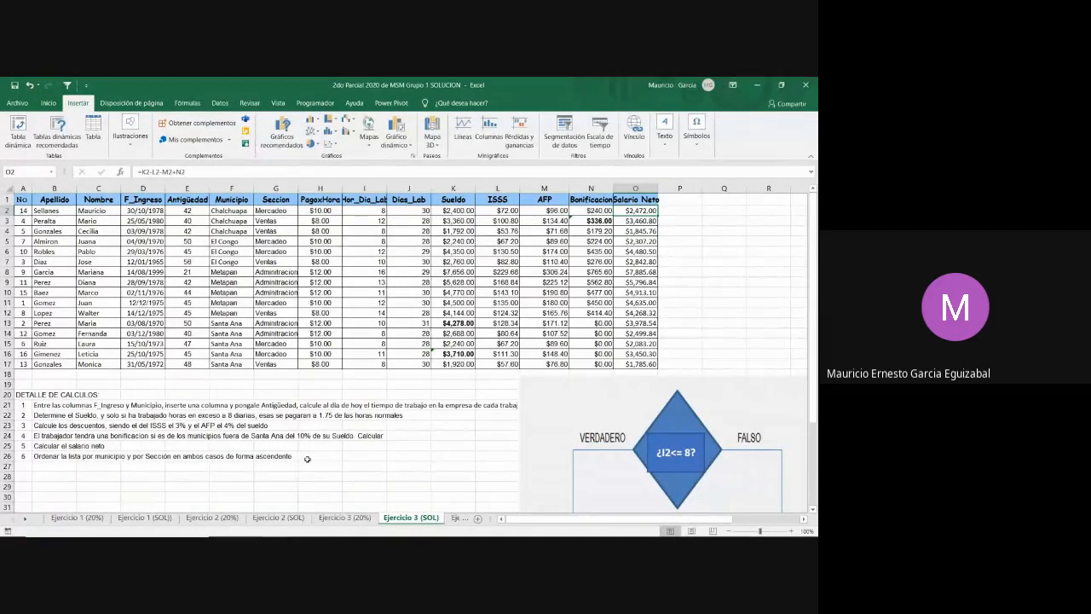
Open the custom sort settings for the Ejercicio 3 (SOL) list and delete the Municipio and Seccion sort levels
click(56, 211)
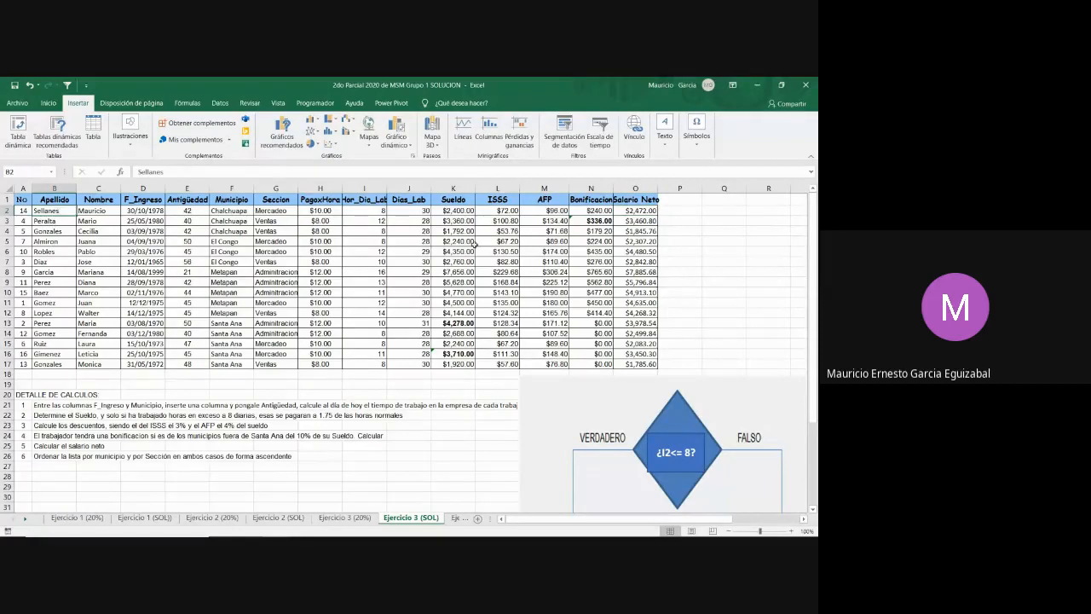
click(51, 103)
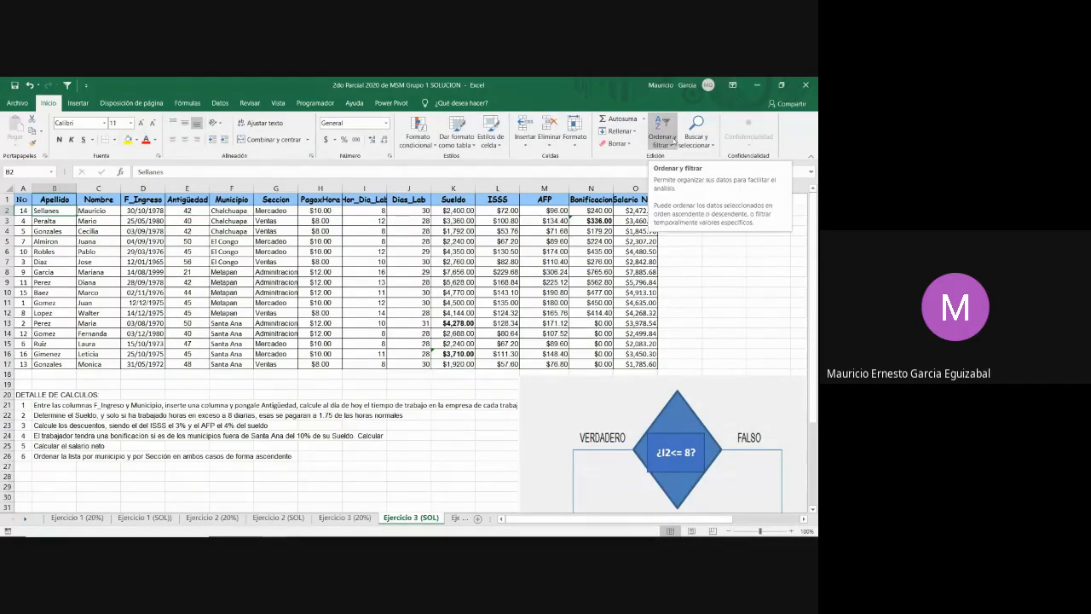
click(670, 141)
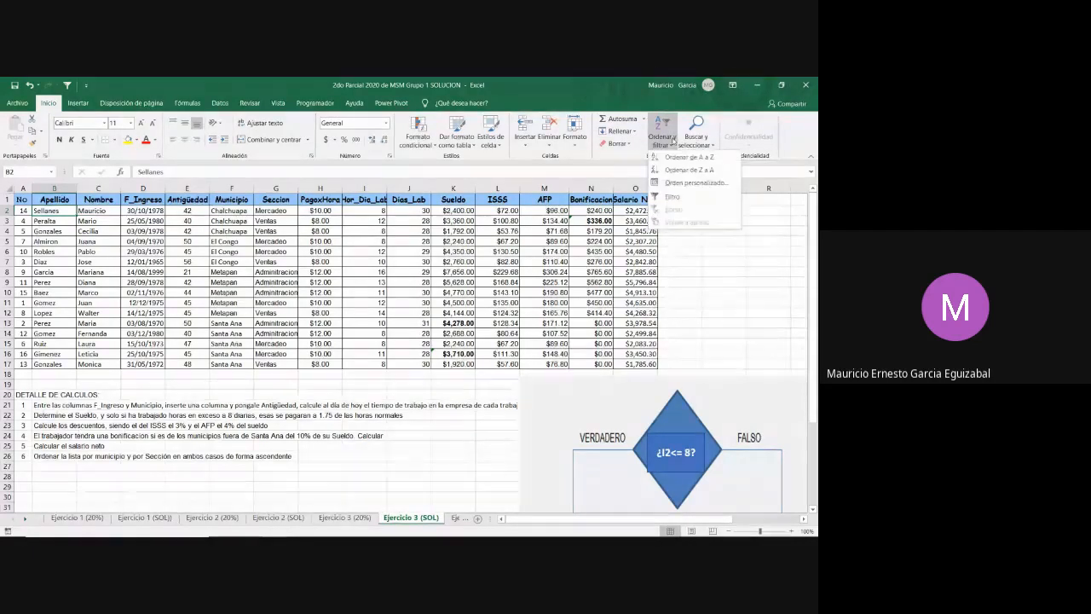
click(714, 185)
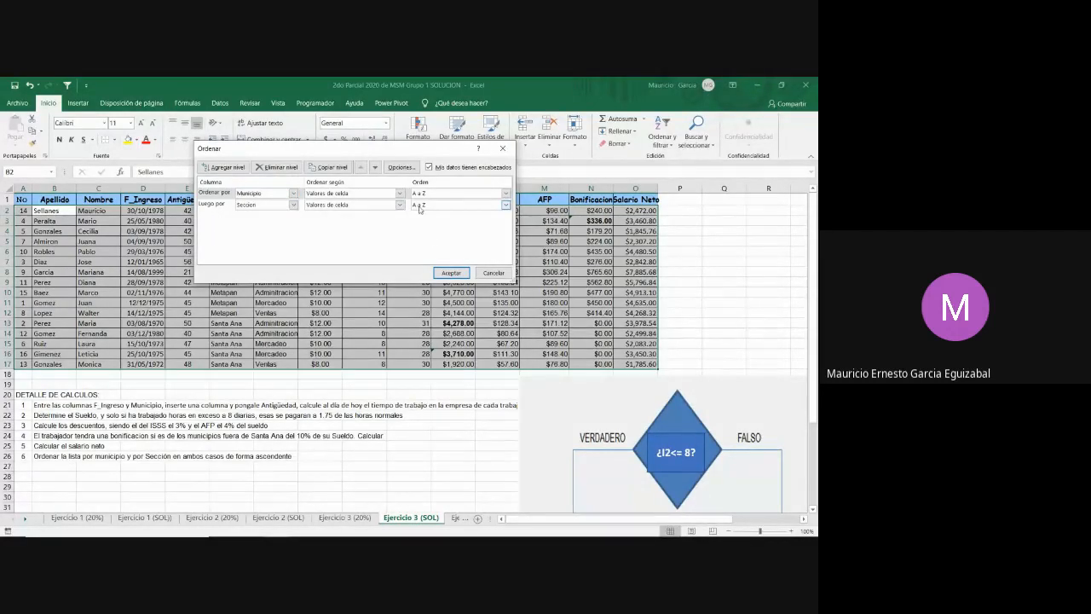
click(277, 167)
click(277, 167)
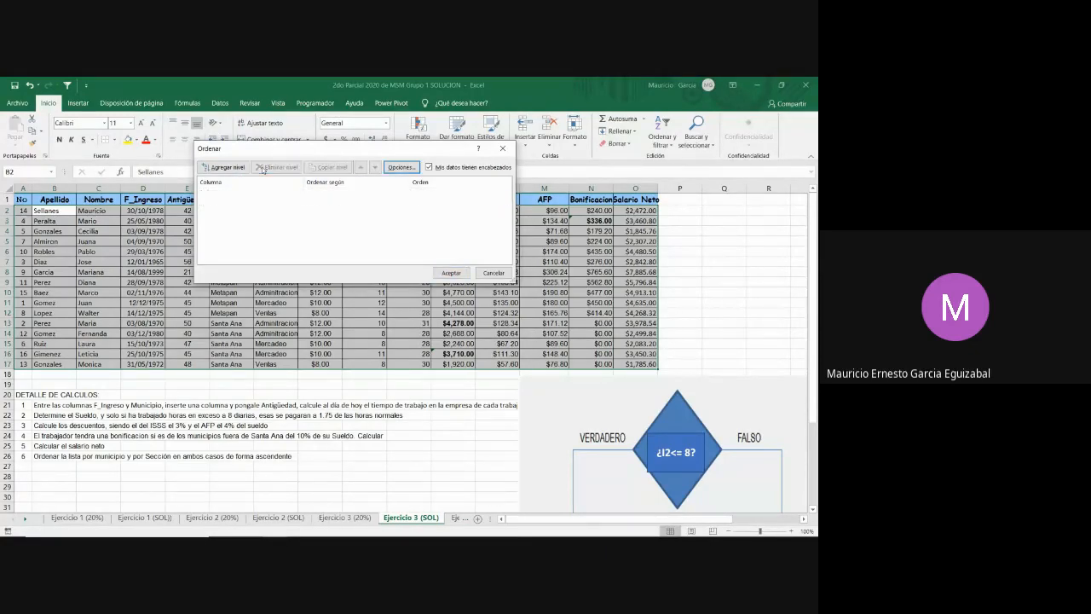
Confirm the emptied sort settings and select the Municipio header in F1
click(451, 272)
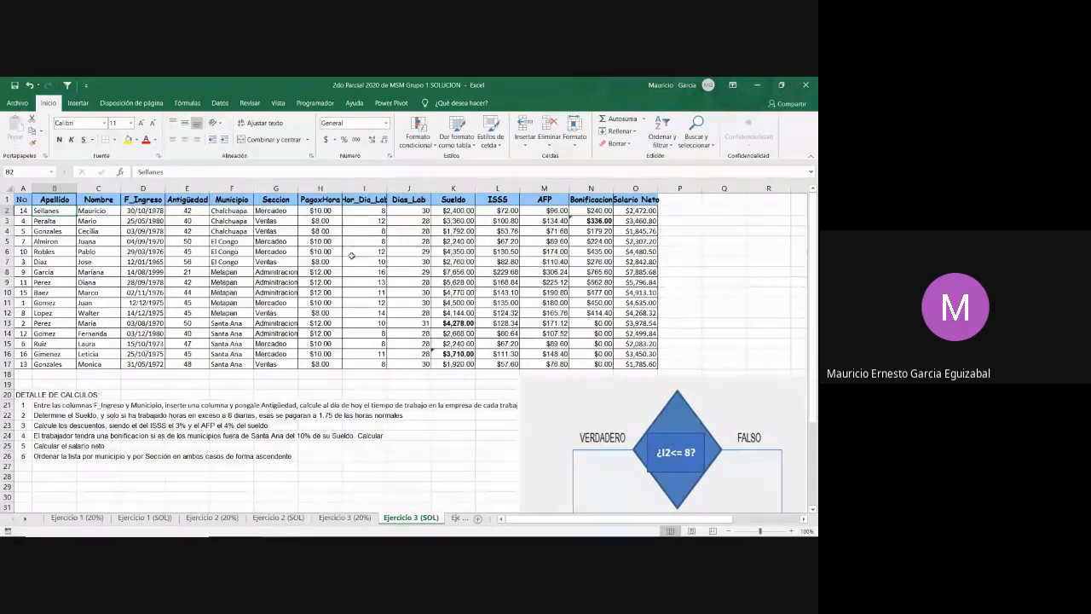
click(231, 199)
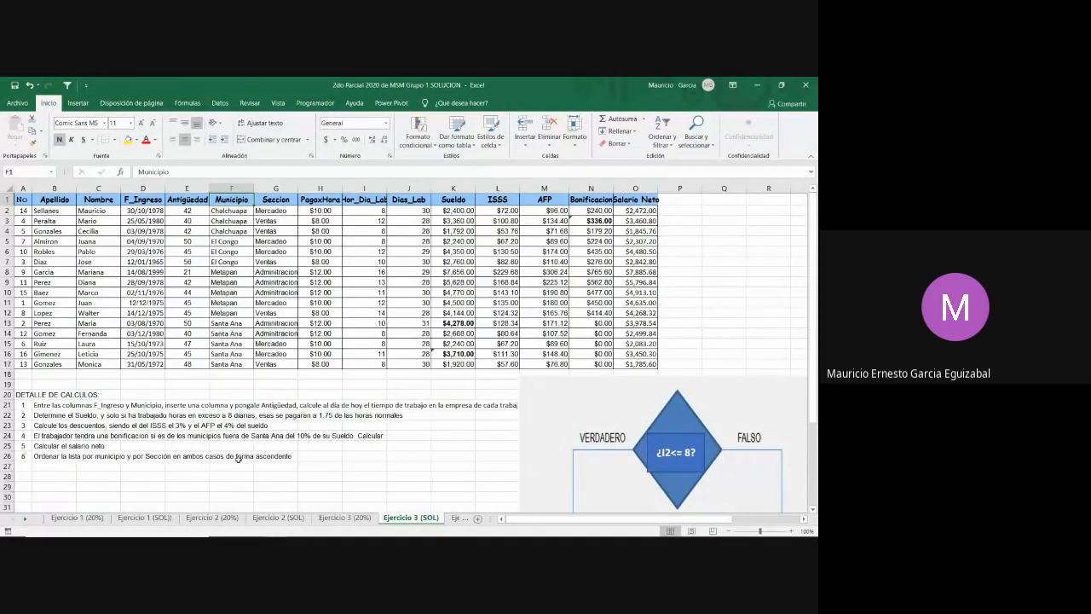
Go to the Ejercicio 4(20%) sheet and review the whole PLANILLA 2018 list and the questions in column L
click(455, 518)
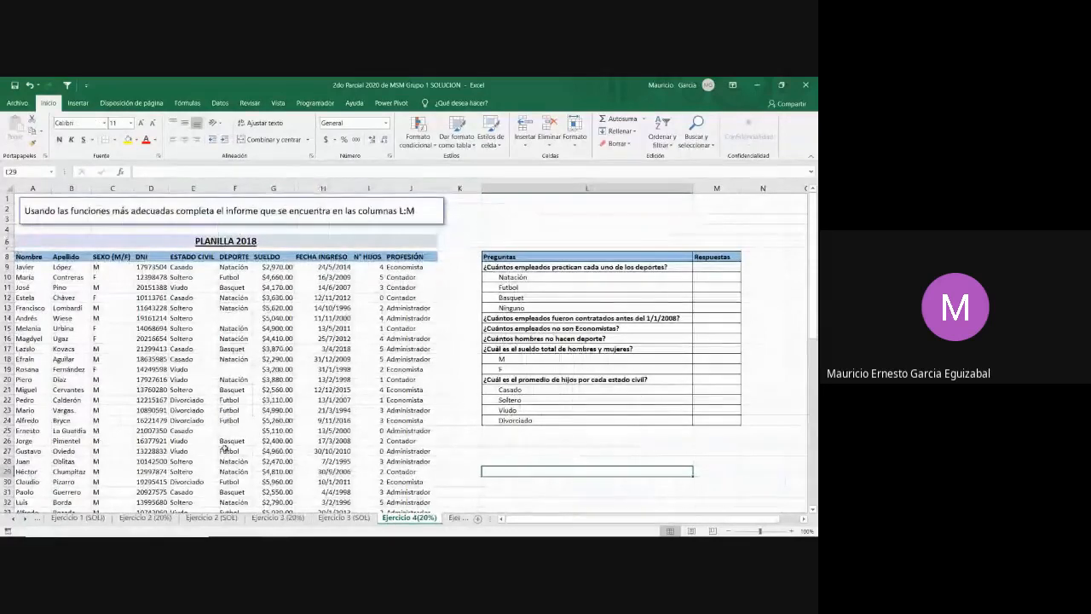
scroll(245, 468, down, 4)
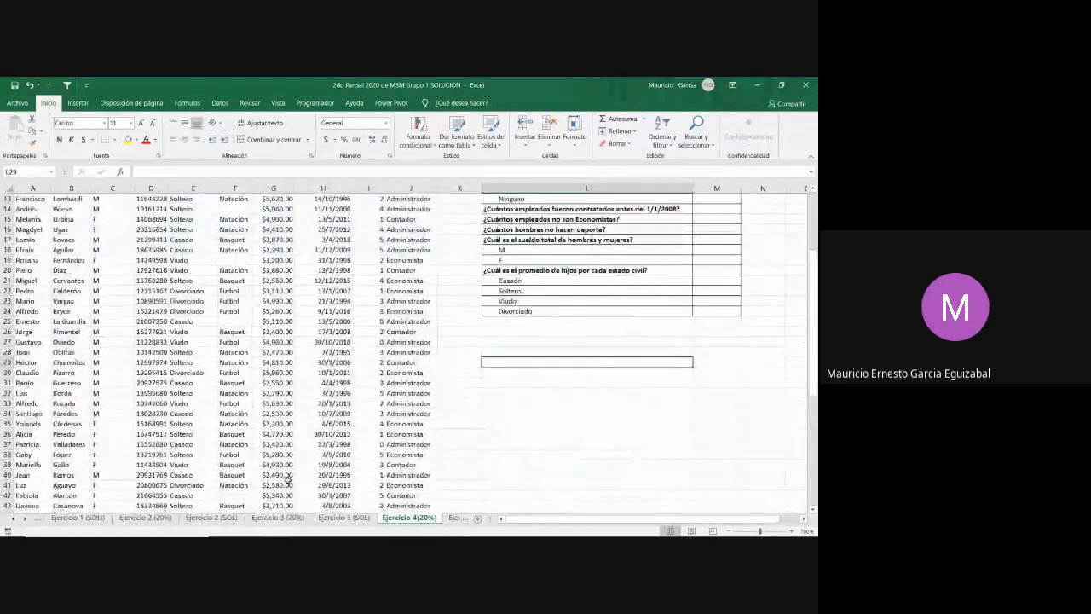
scroll(289, 464, up, 4)
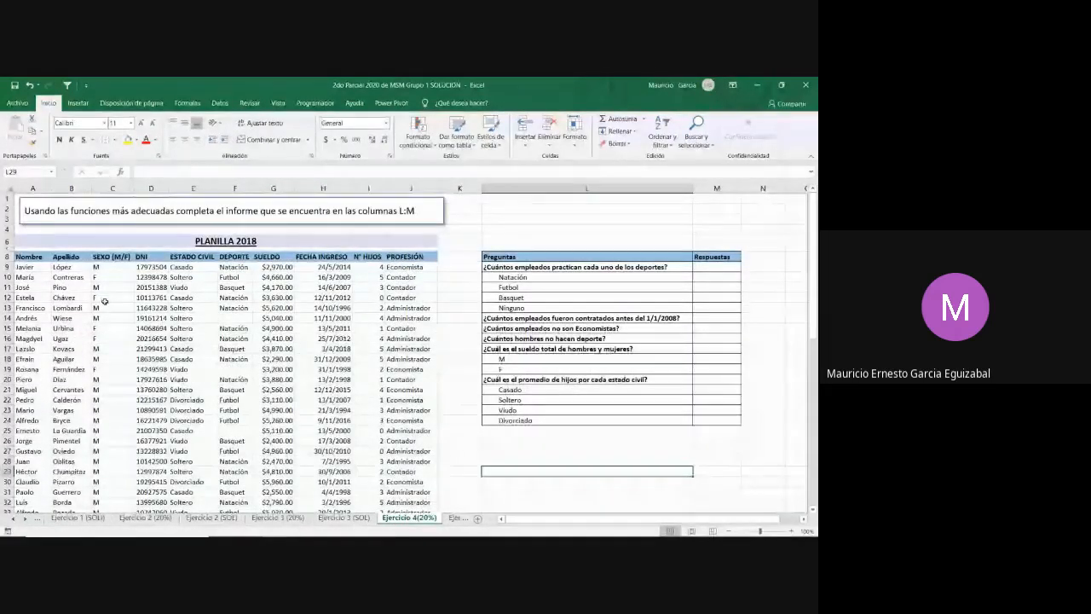
scroll(110, 294, down, 9)
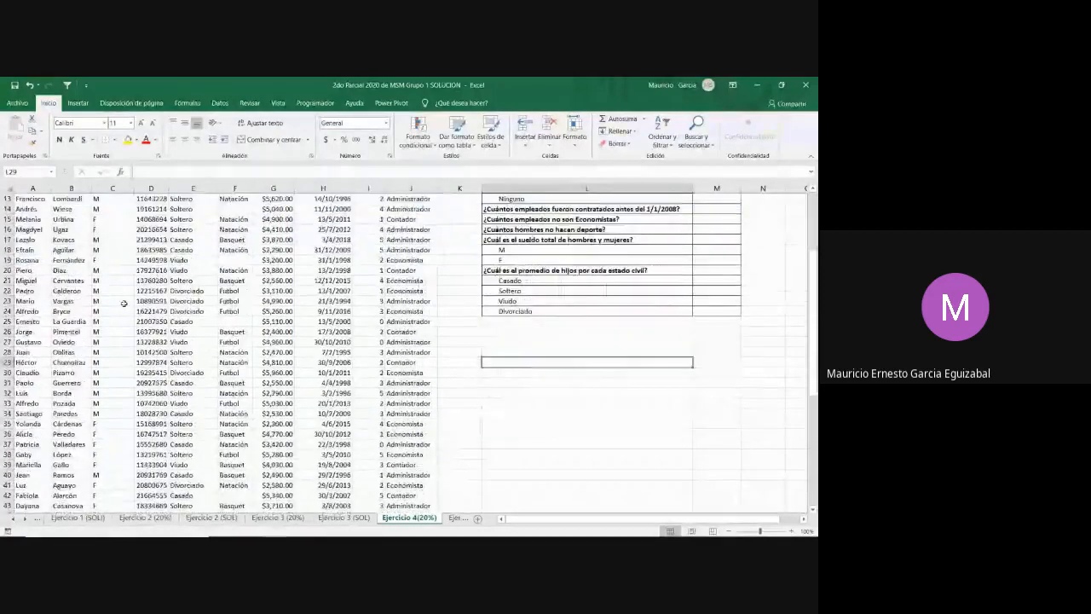
scroll(124, 310, down, 7)
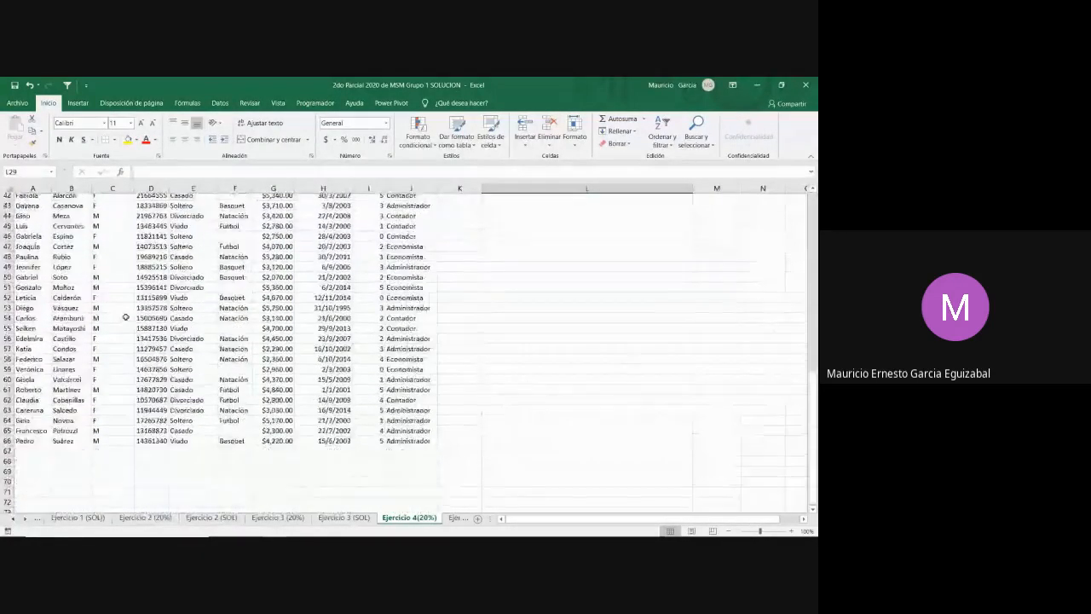
scroll(124, 318, up, 16)
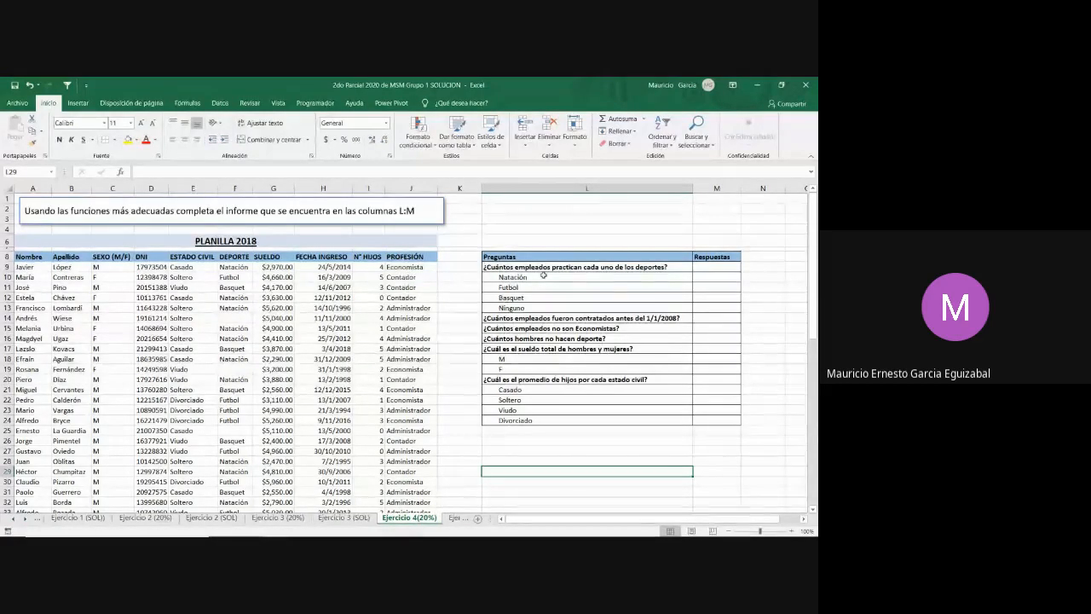
Go to the Ejercicio 4(SOL) sheet and check the Natación count formula in M10 against the DEPORTE data down to row 66
mouse_move(431, 528)
click(452, 519)
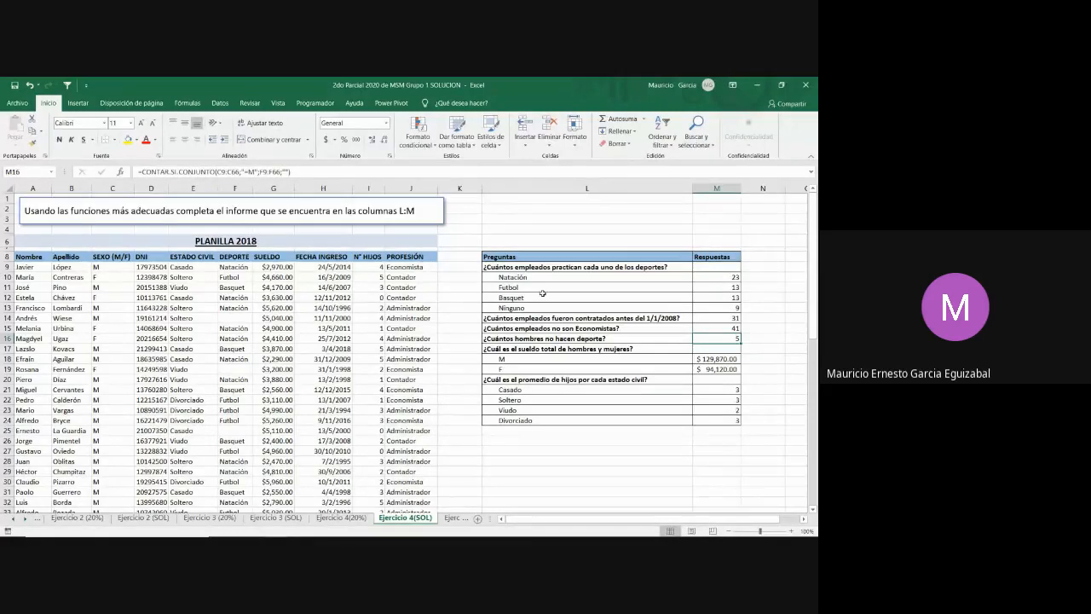
click(710, 276)
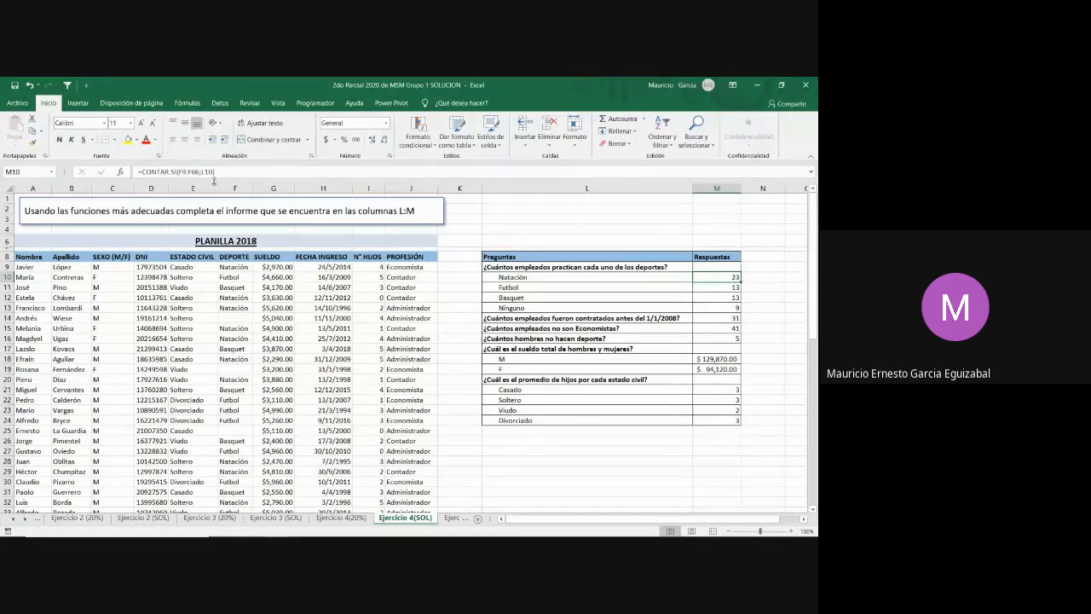
scroll(246, 337, down, 14)
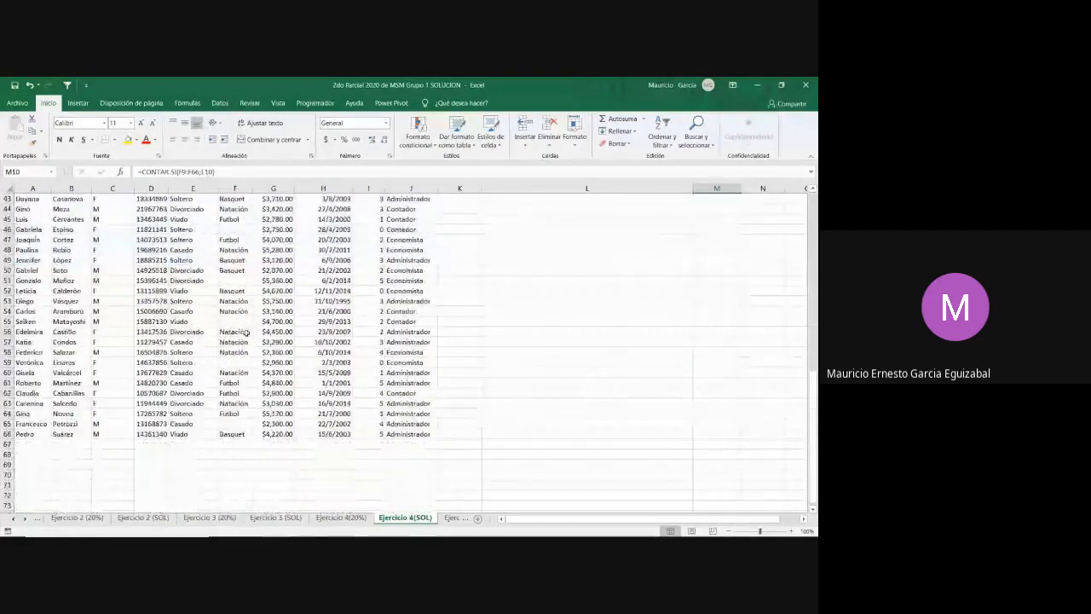
scroll(246, 332, up, 7)
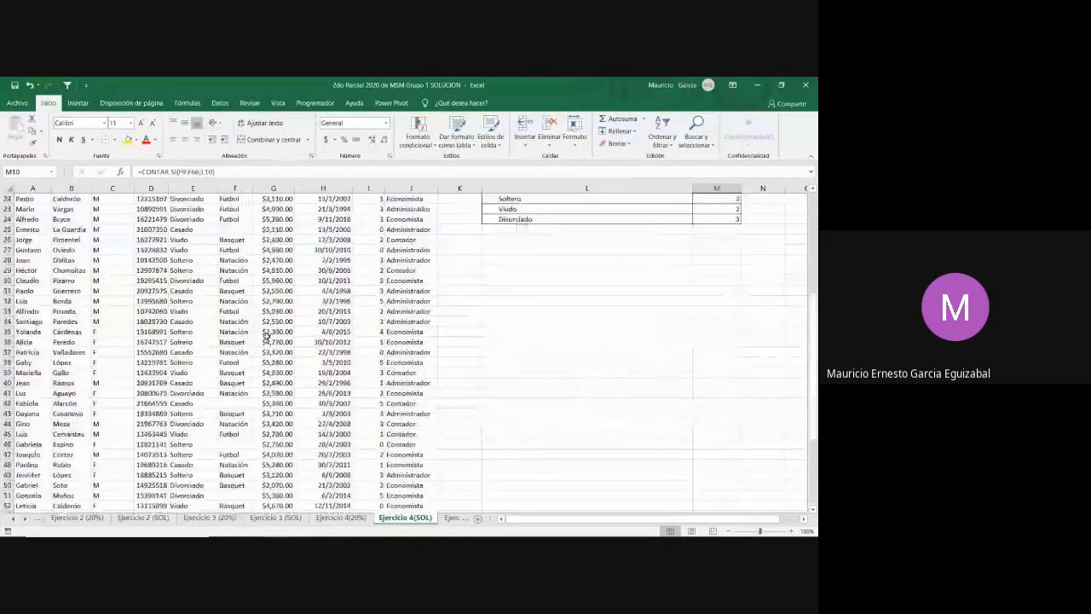
scroll(266, 335, up, 7)
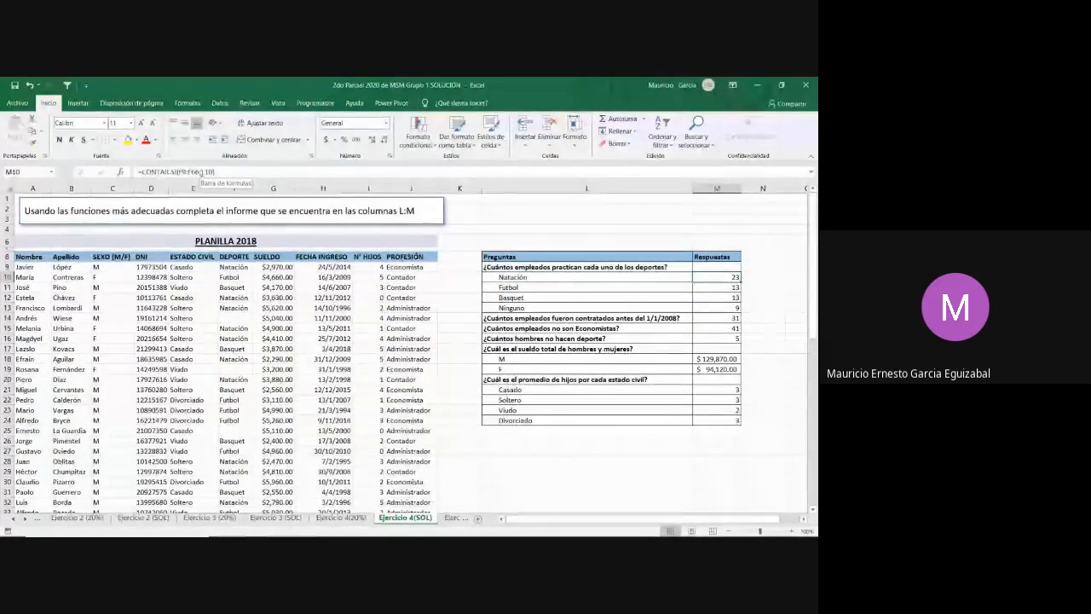
Replace the L10 criterion in the M10 CONTAR.SI formula with "=Natación" and reselect the cell to check it
click(205, 172)
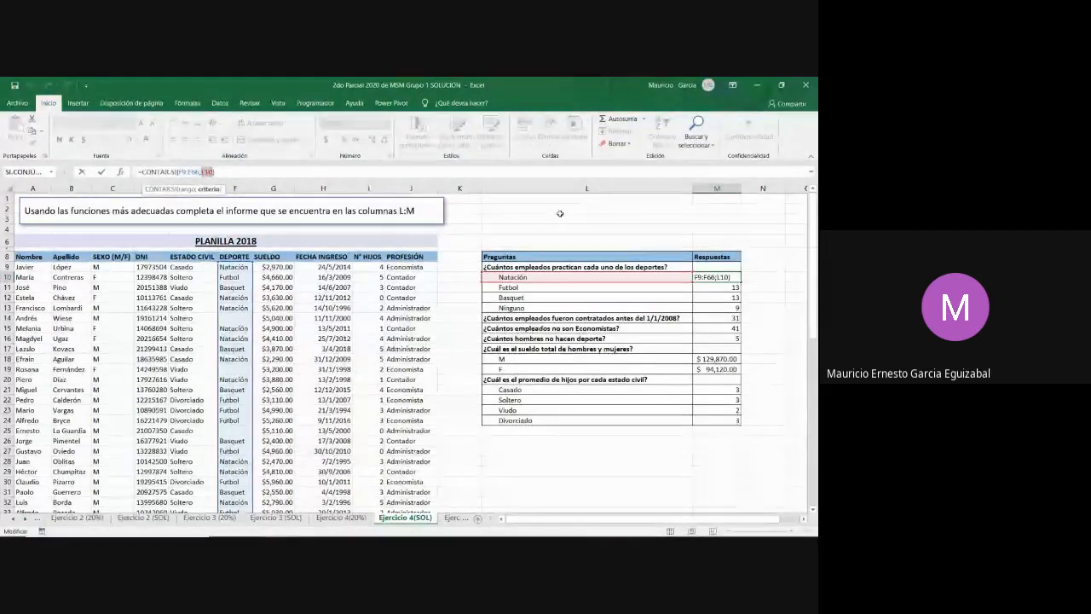
text("=Nat)
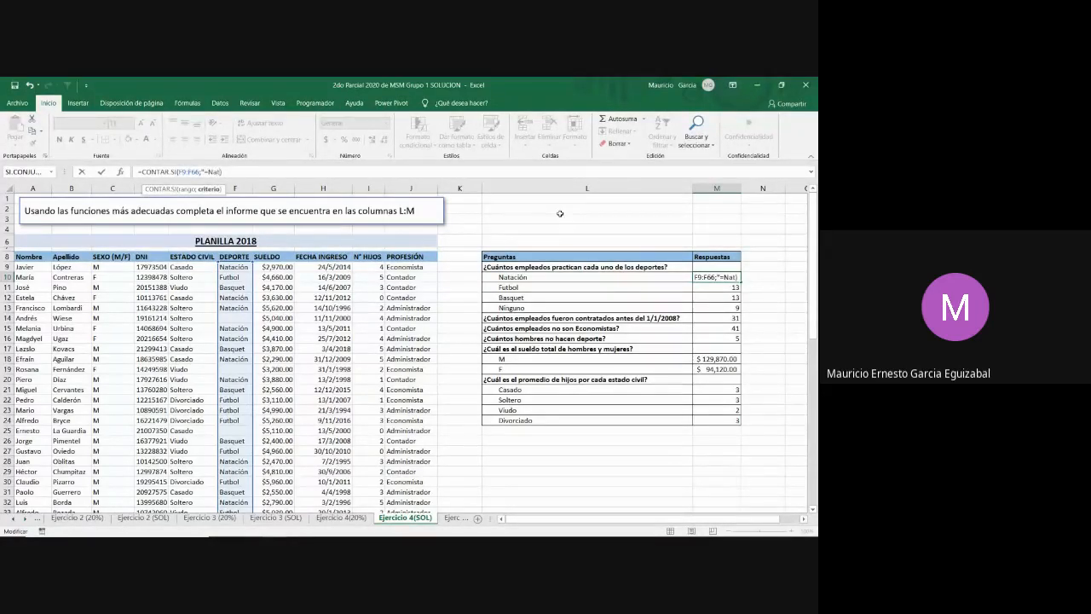
text(ación)
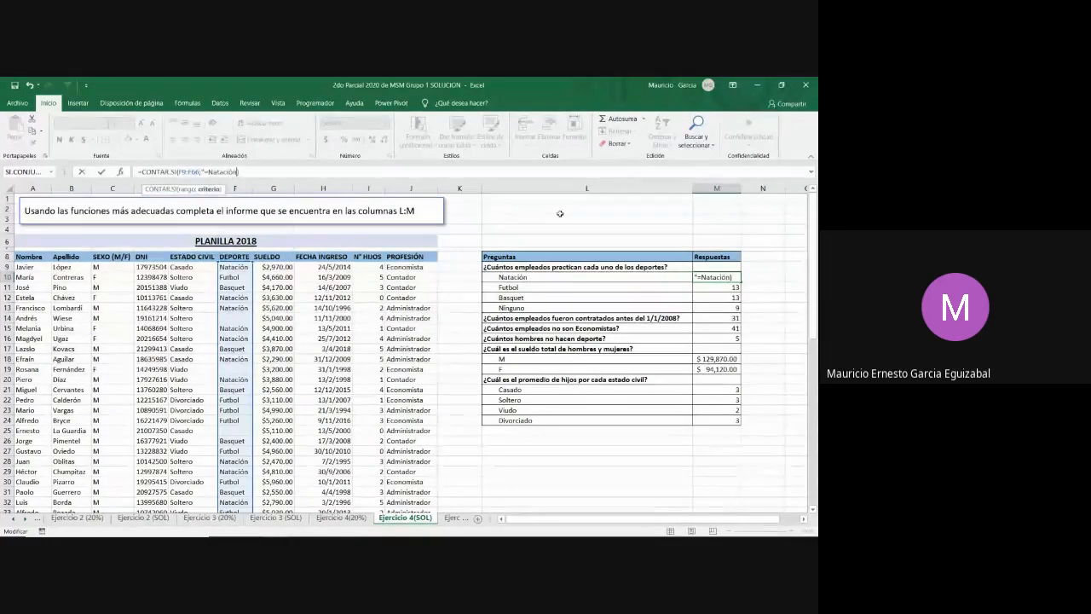
text(")
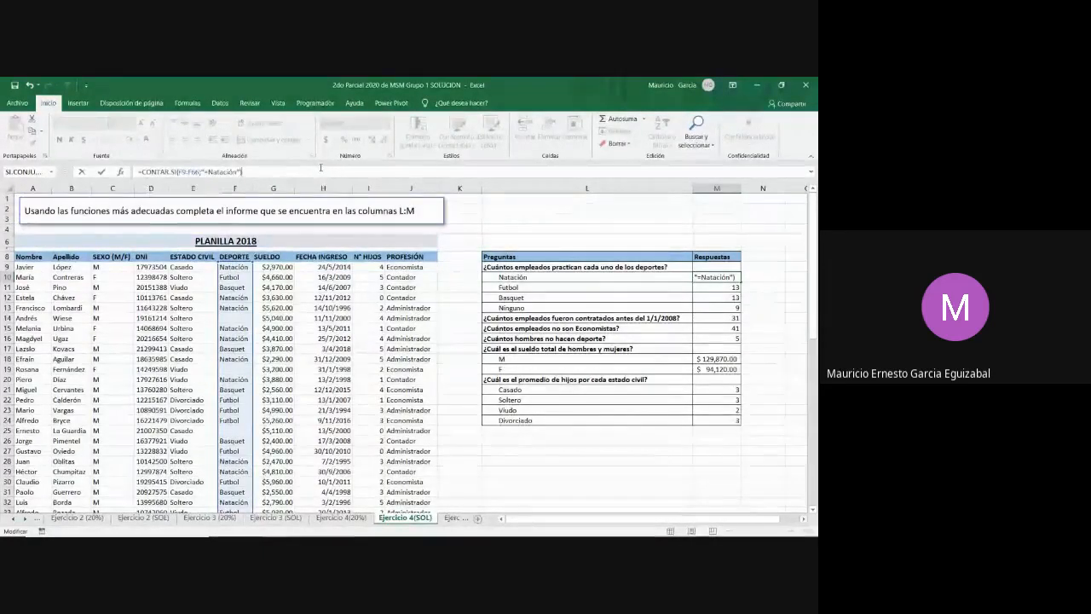
key(Return)
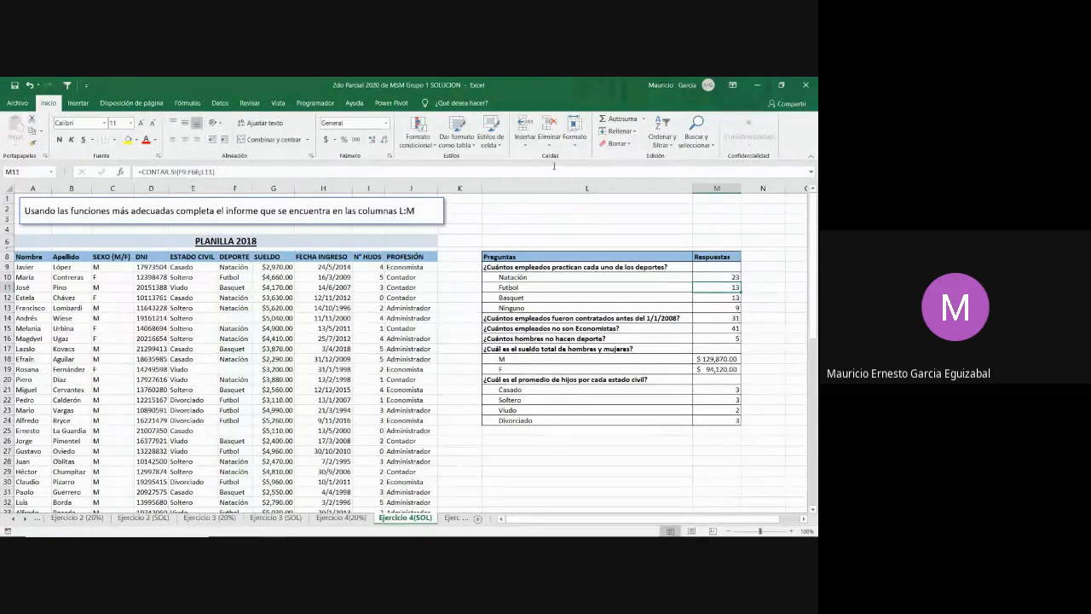
click(717, 277)
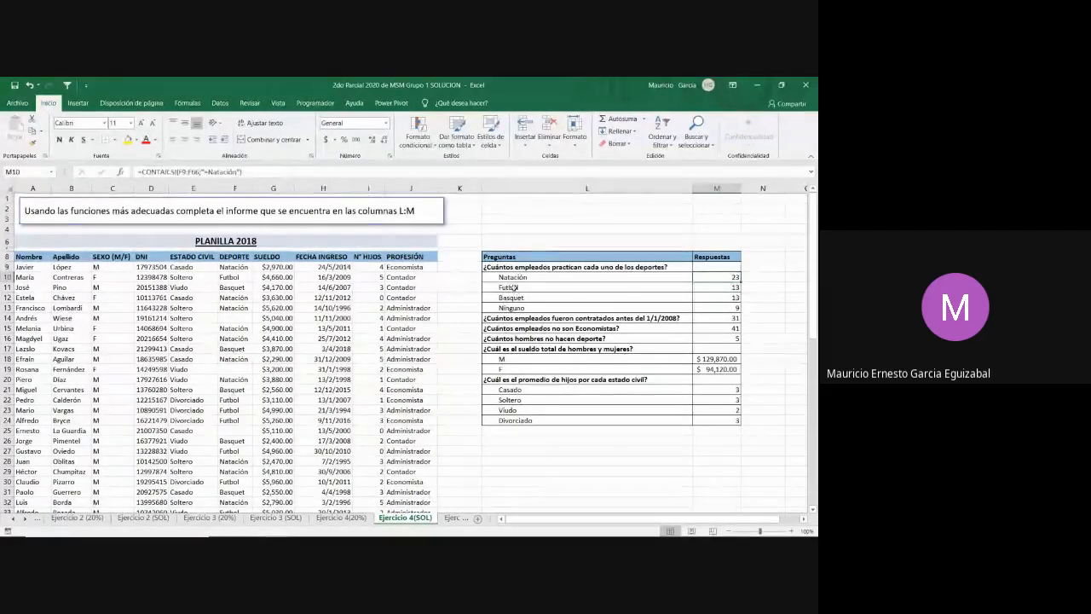
Examine the CONTAR.SI formulas in M11 to M15 for the remaining sports, hires before 1/1/2008 and employees who are not Economistas
click(723, 288)
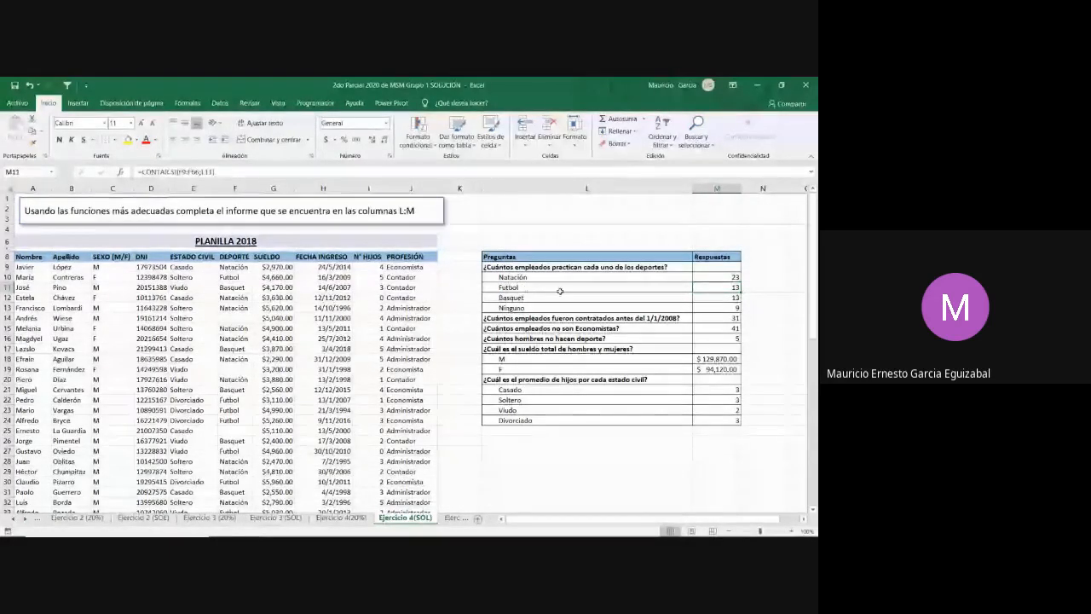
click(723, 298)
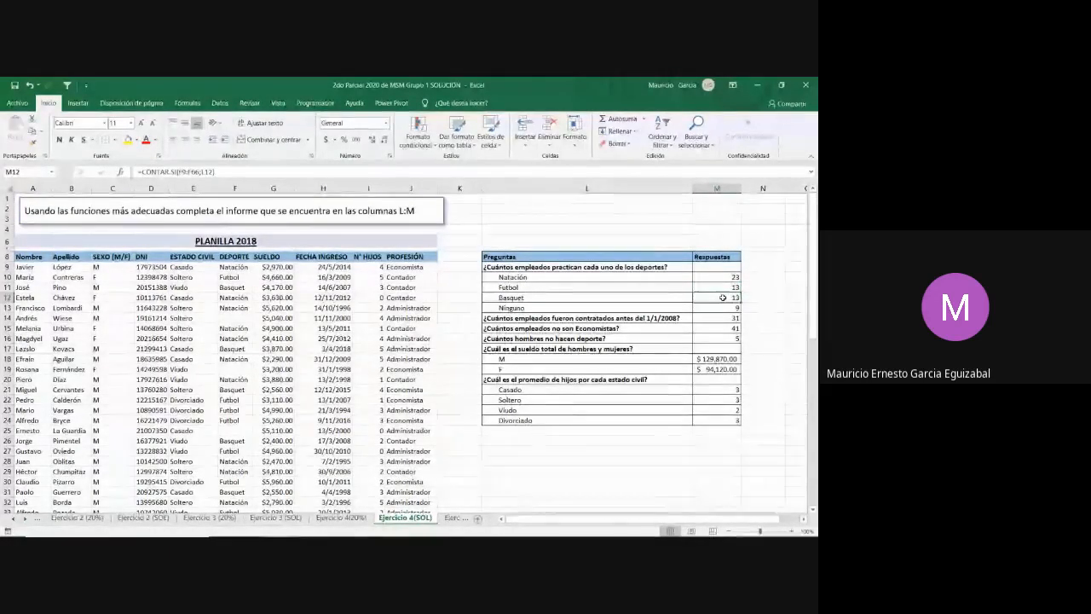
click(726, 308)
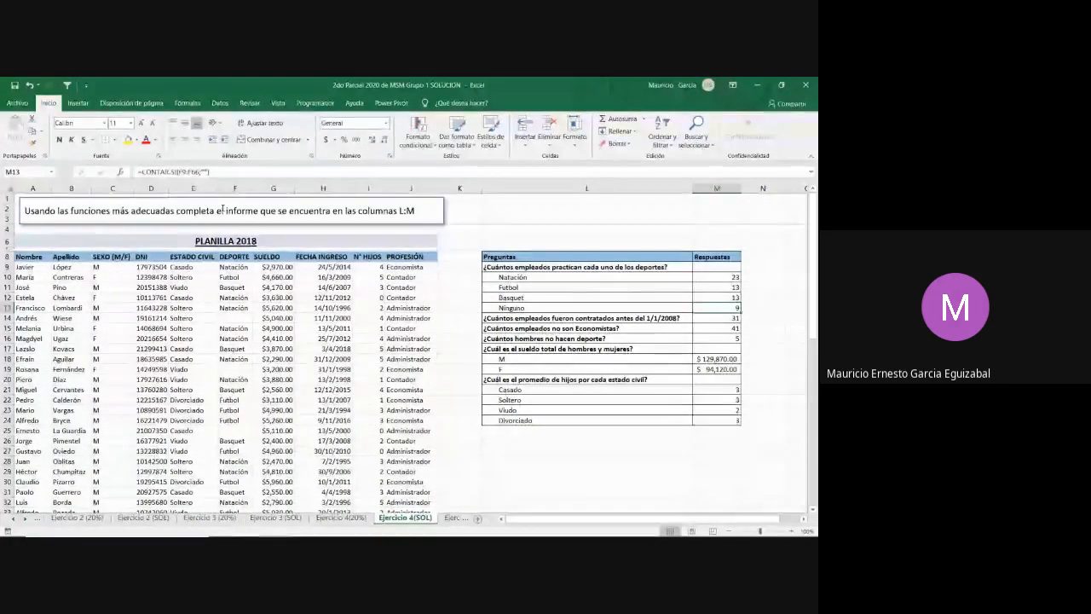
key(Down)
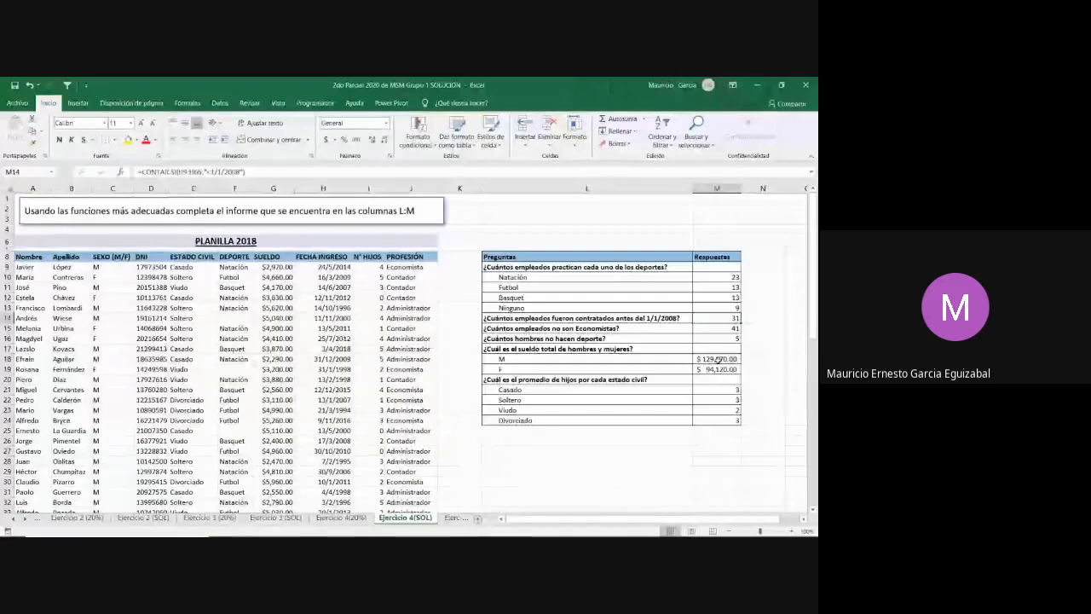
key(Down)
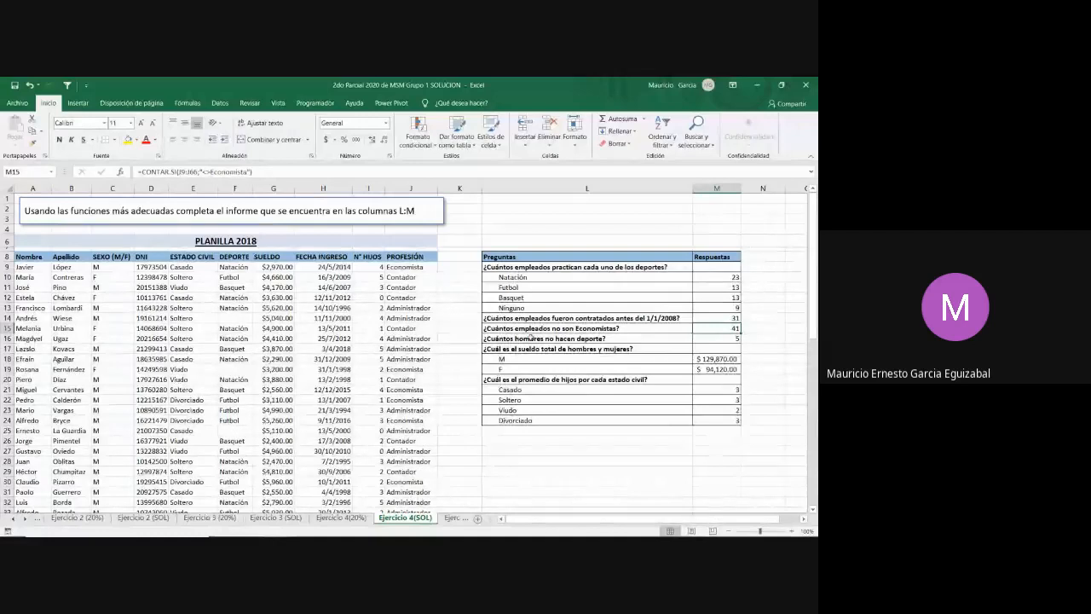
Examine the CONTAR.SI.CONJUNTO formula in M16 for men without a sport against the blank cells in the DEPORTE column
click(530, 339)
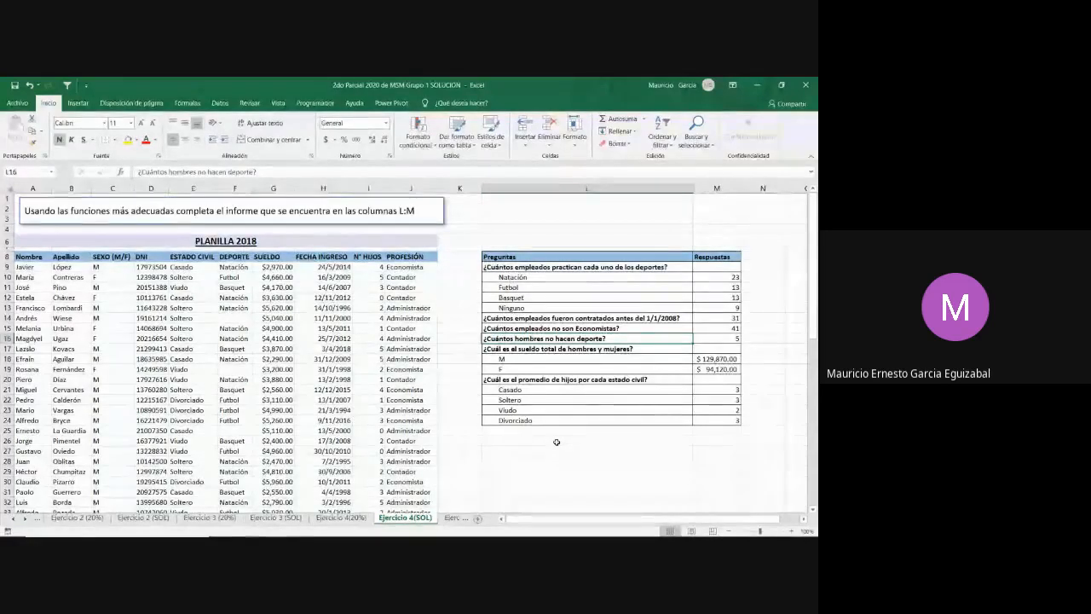
key(Right)
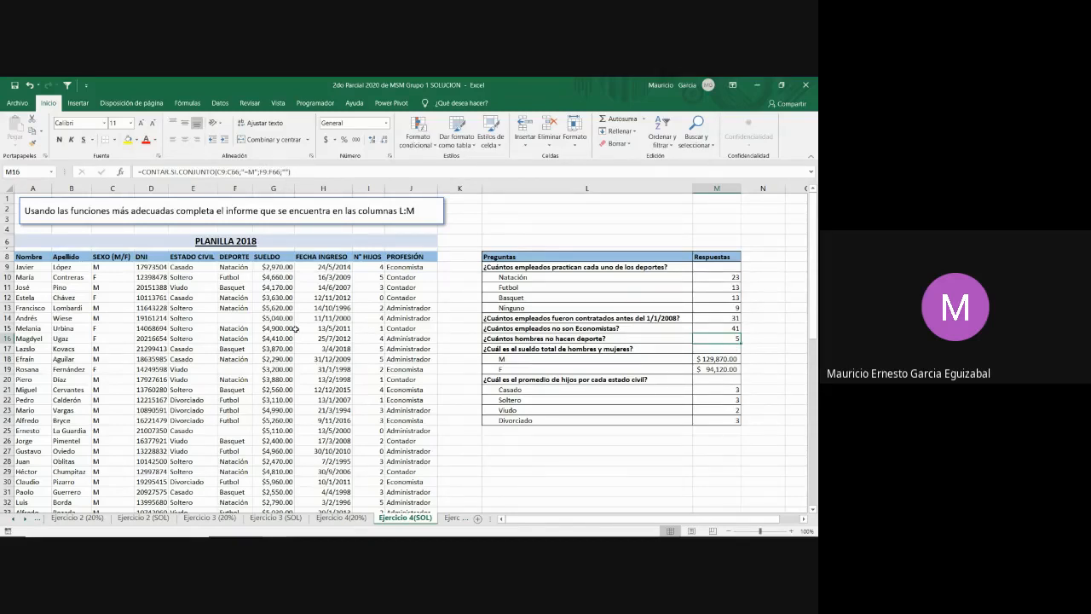
click(240, 318)
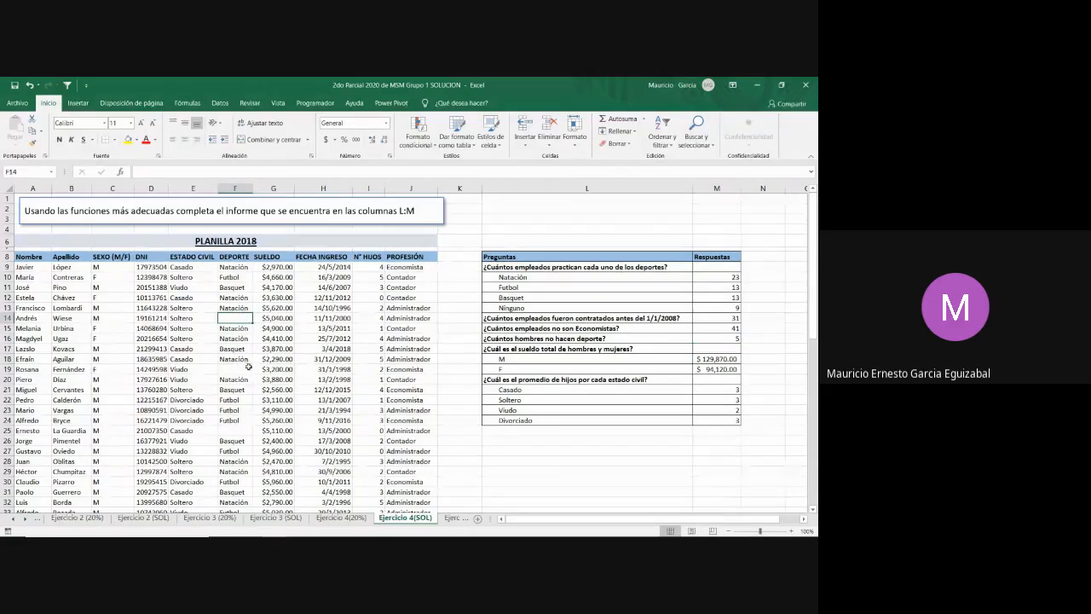
click(240, 431)
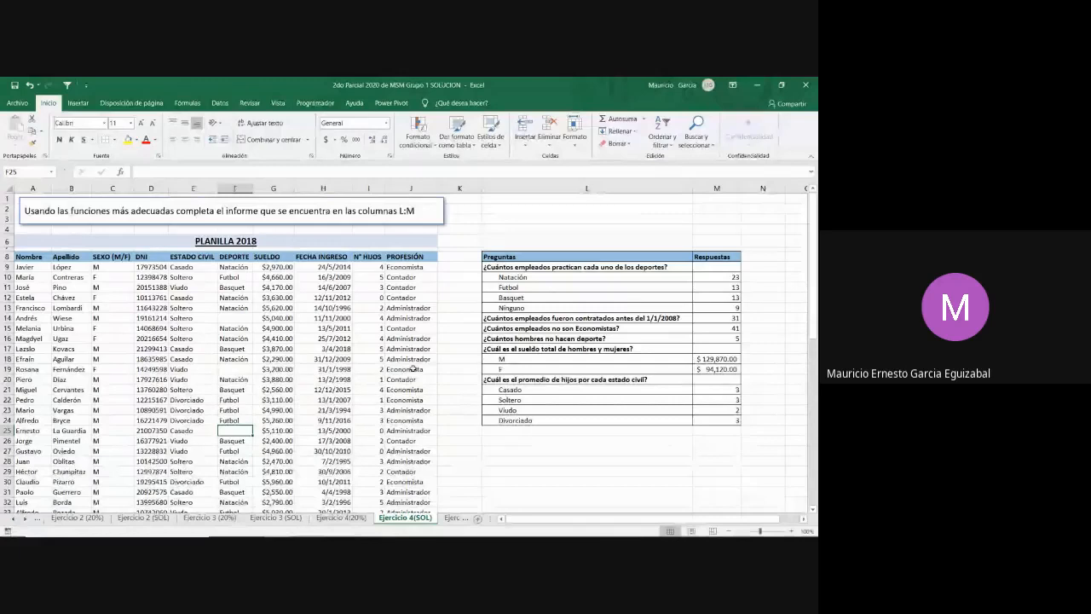
scroll(303, 325, down, 1)
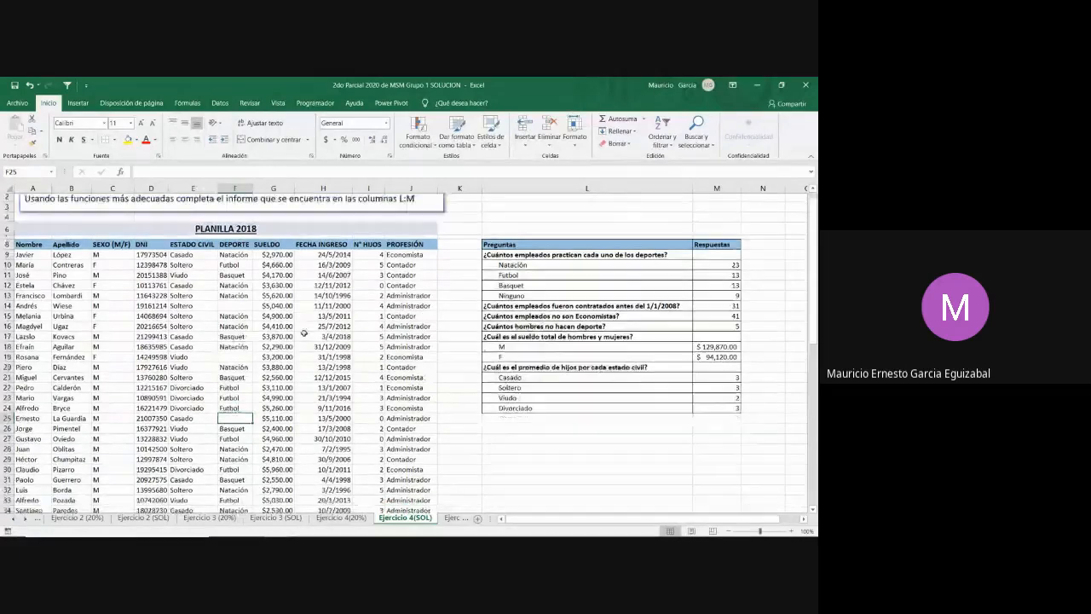
scroll(303, 333, down, 2)
scroll(305, 338, down, 6)
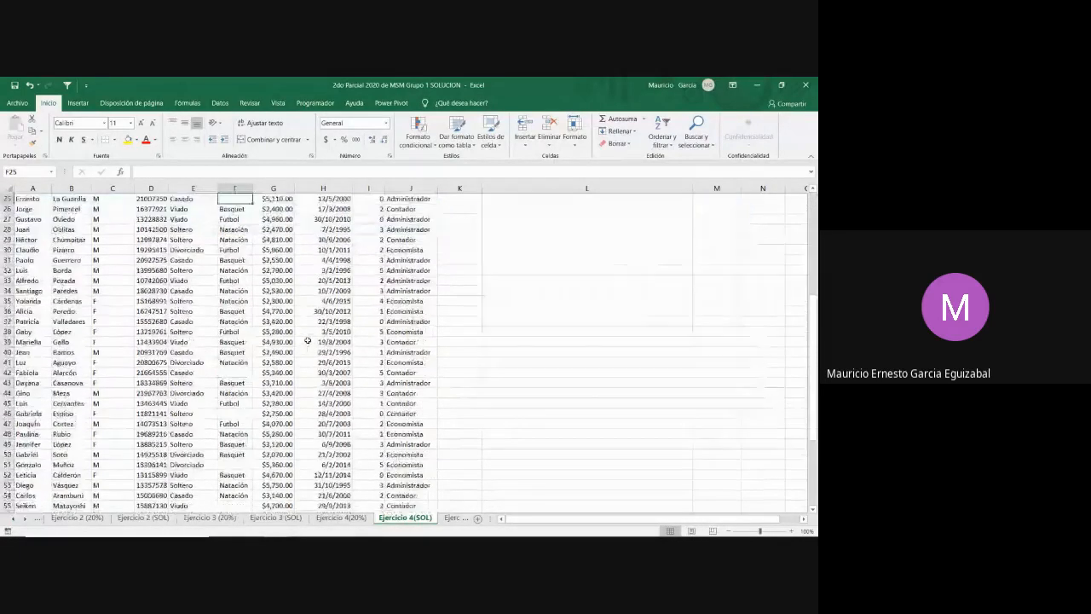
scroll(308, 339, down, 8)
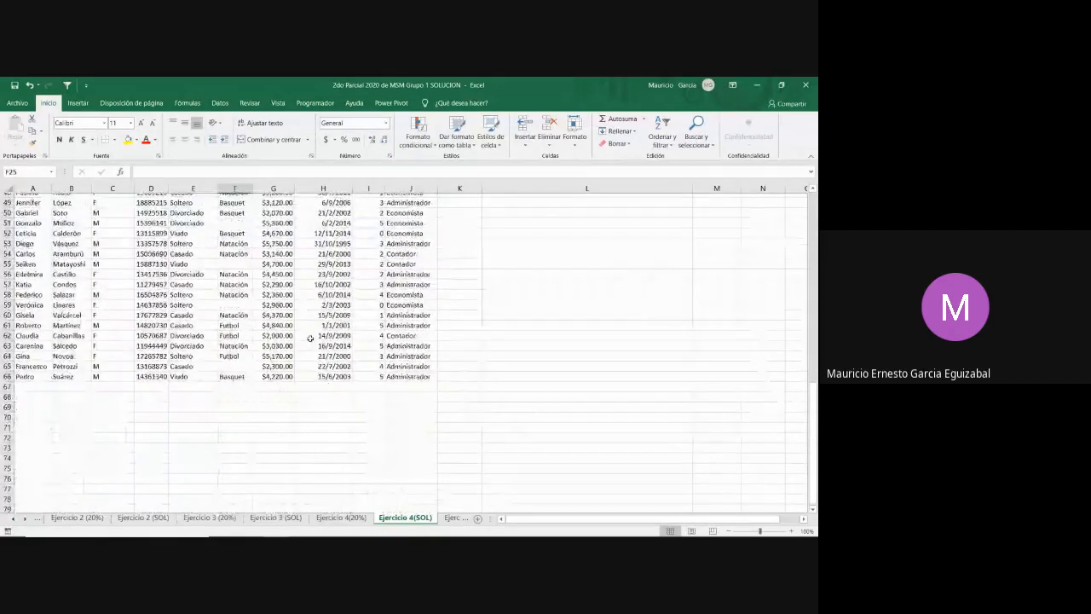
scroll(311, 338, up, 11)
scroll(310, 336, up, 5)
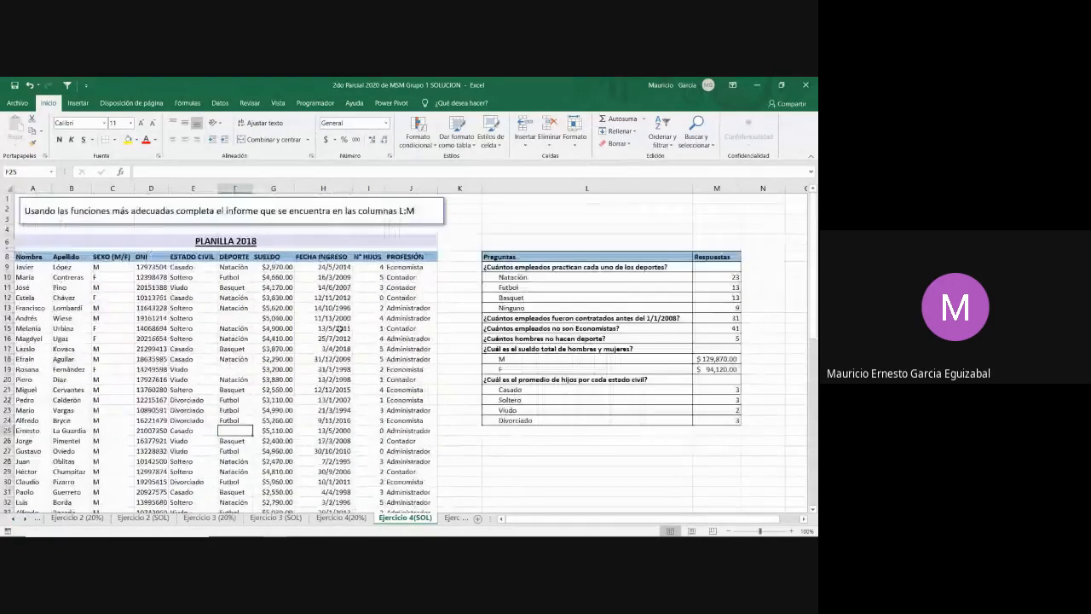
click(727, 338)
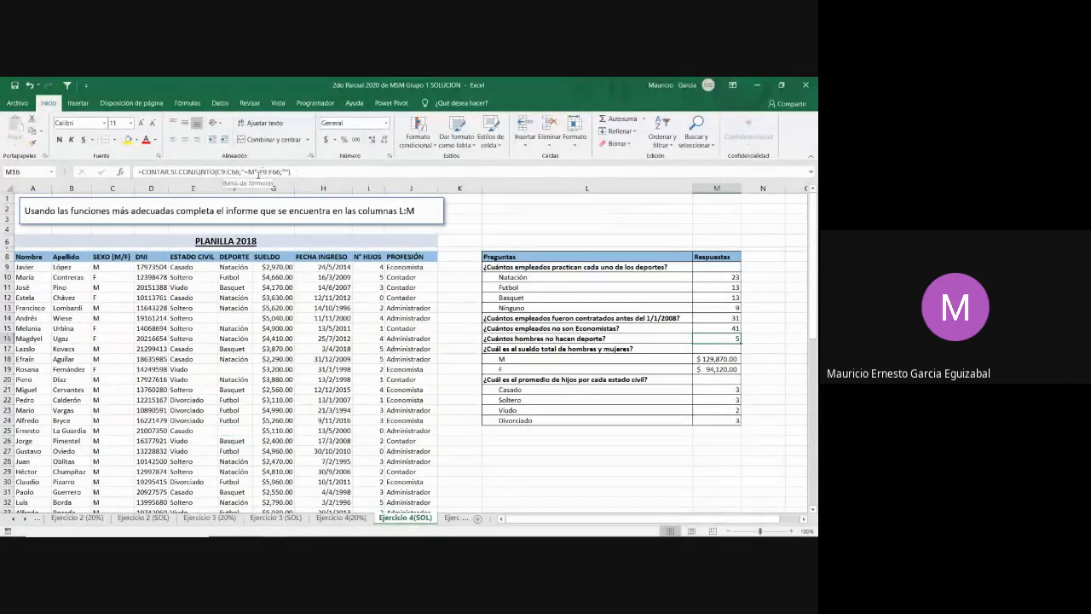
Examine the SUMAR.SI formulas in M18 and M19 for the total salary of men and women
click(715, 361)
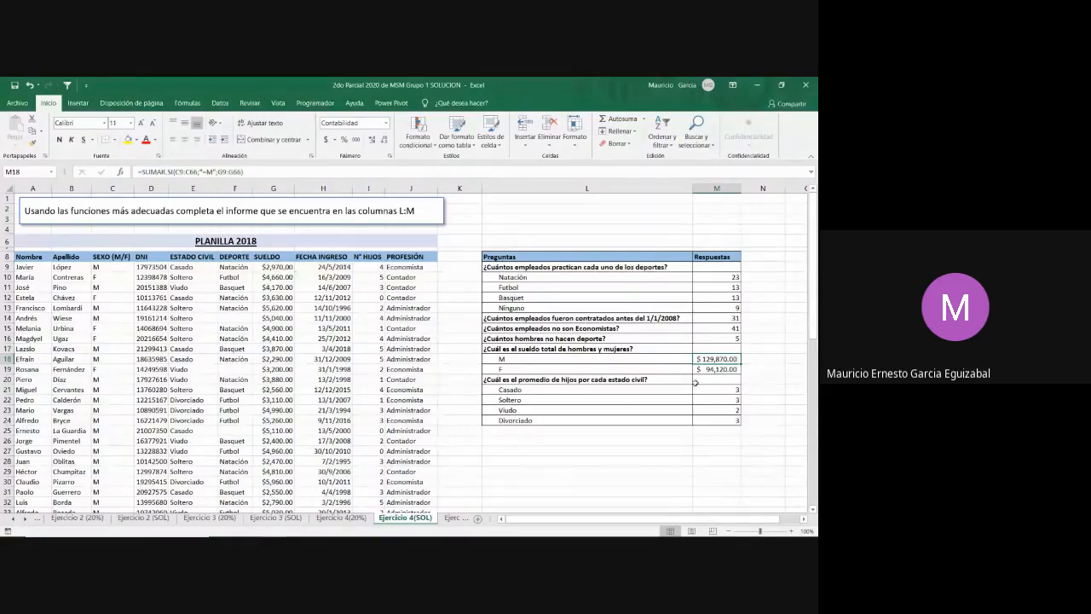
key(Down)
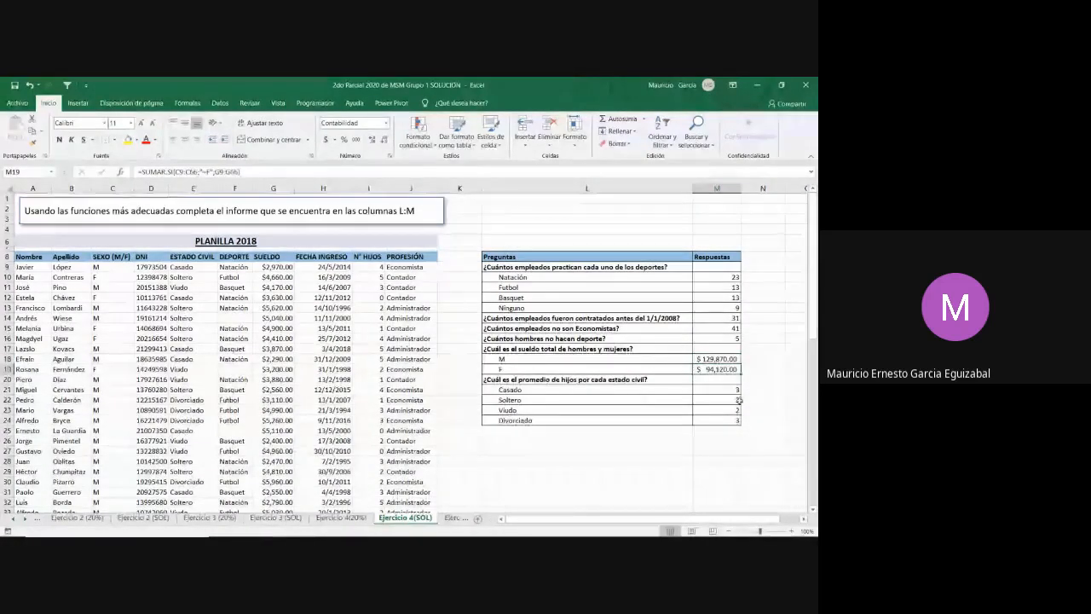
Examine the PROMEDIO.SI formula in M21 for the average children of Casado employees and read the instructions on the Ejercicio 5(20%) sheet
click(720, 391)
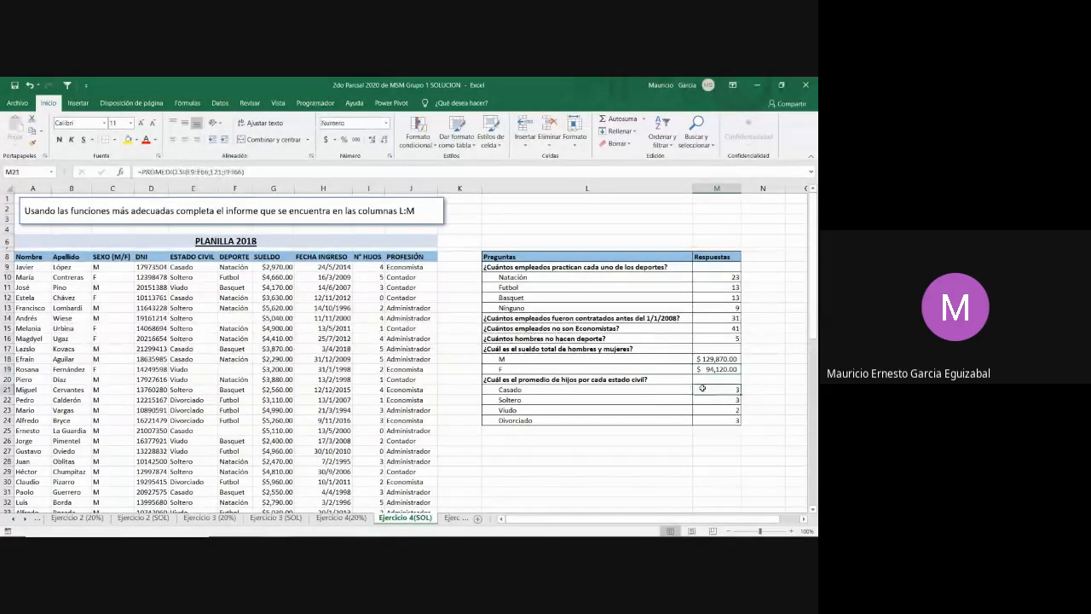
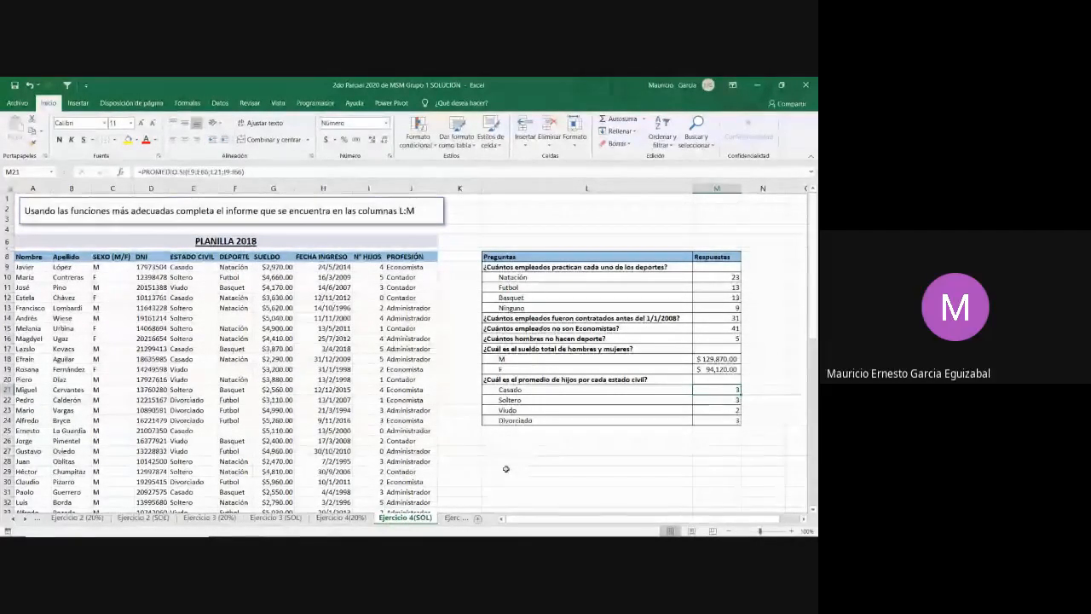
click(451, 518)
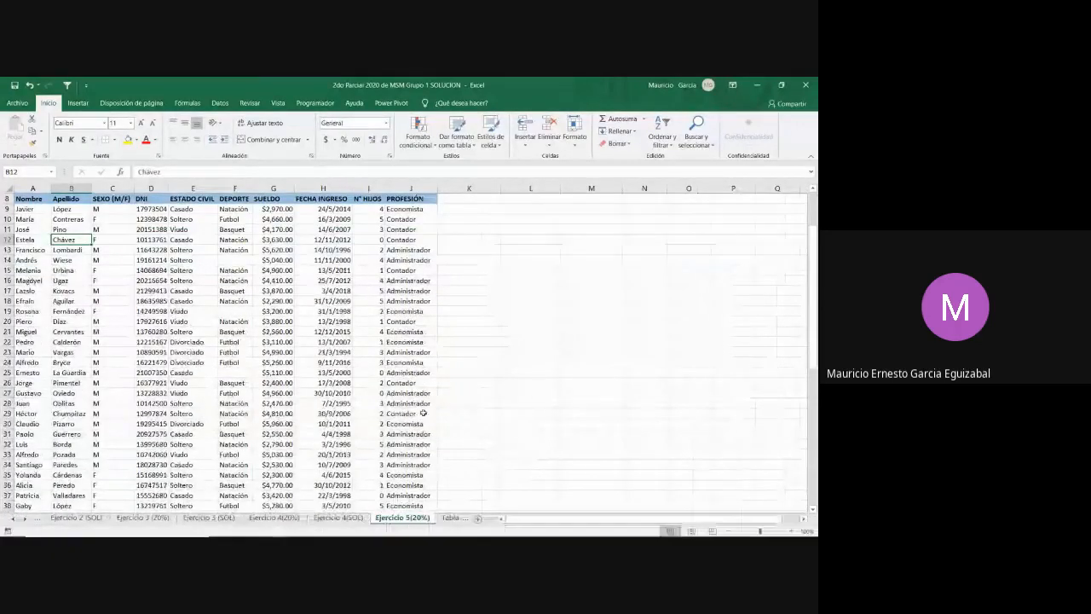
scroll(237, 381, up, 3)
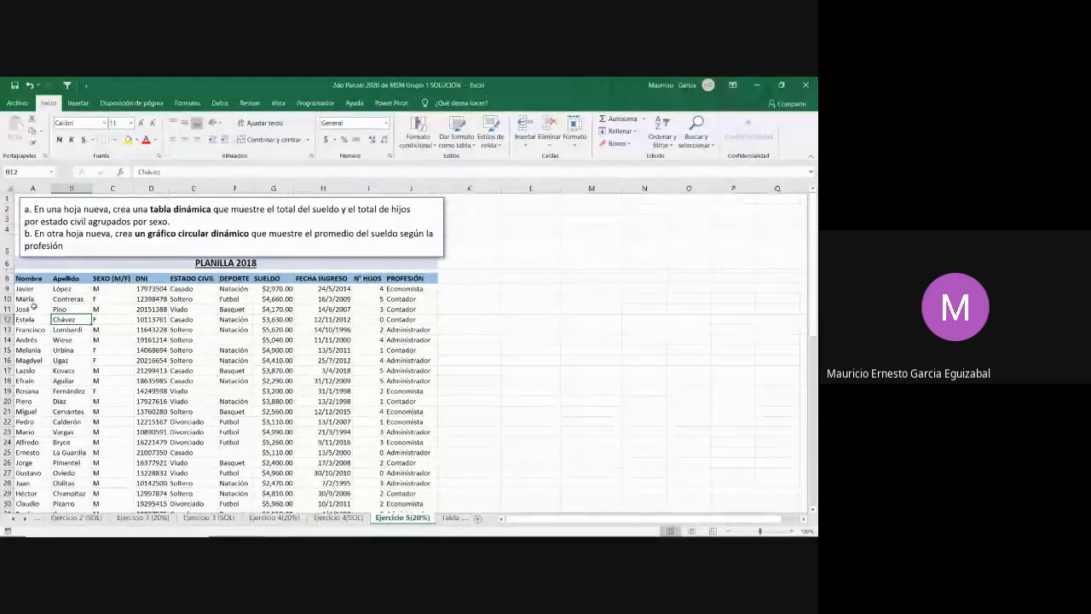
click(39, 299)
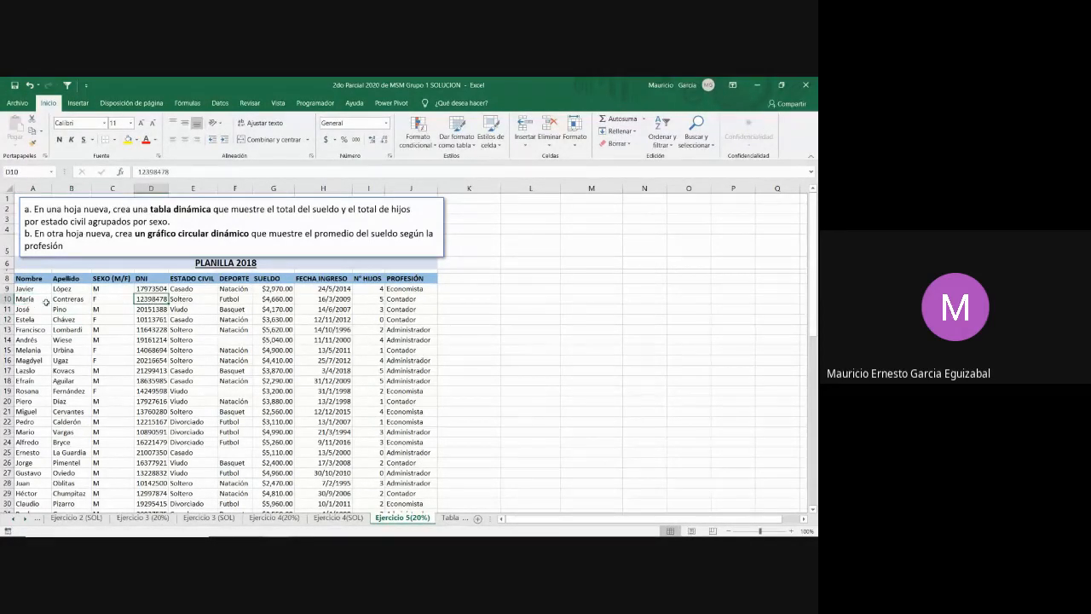
click(78, 103)
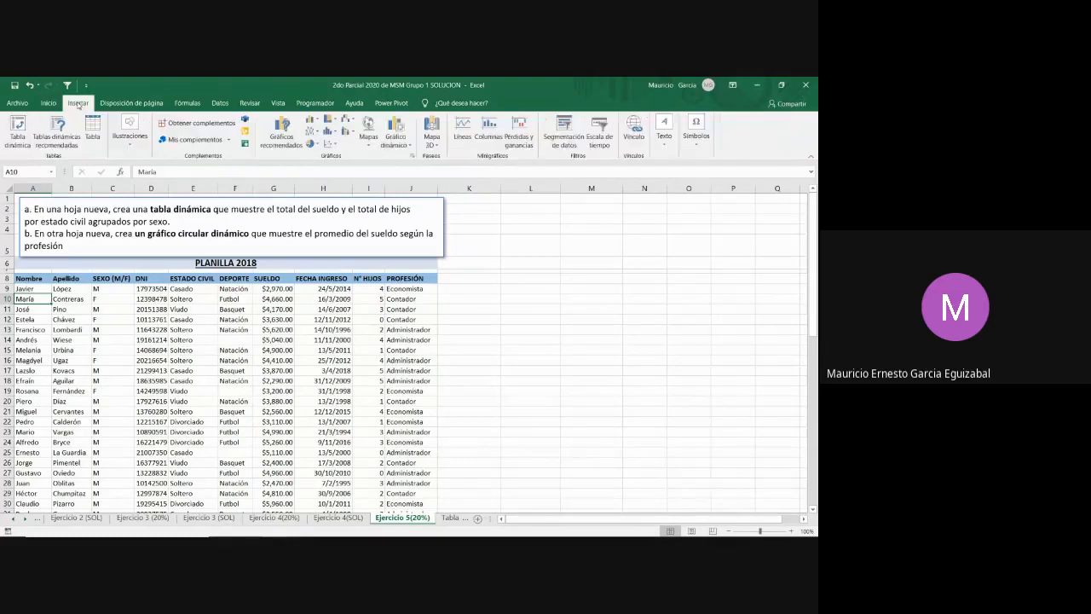
click(27, 143)
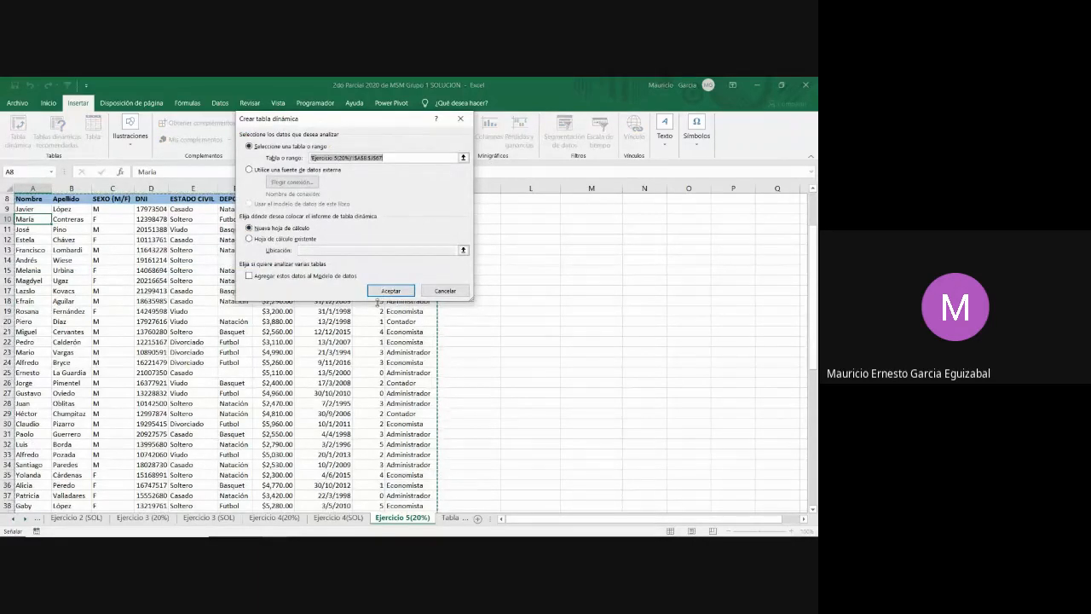
click(455, 294)
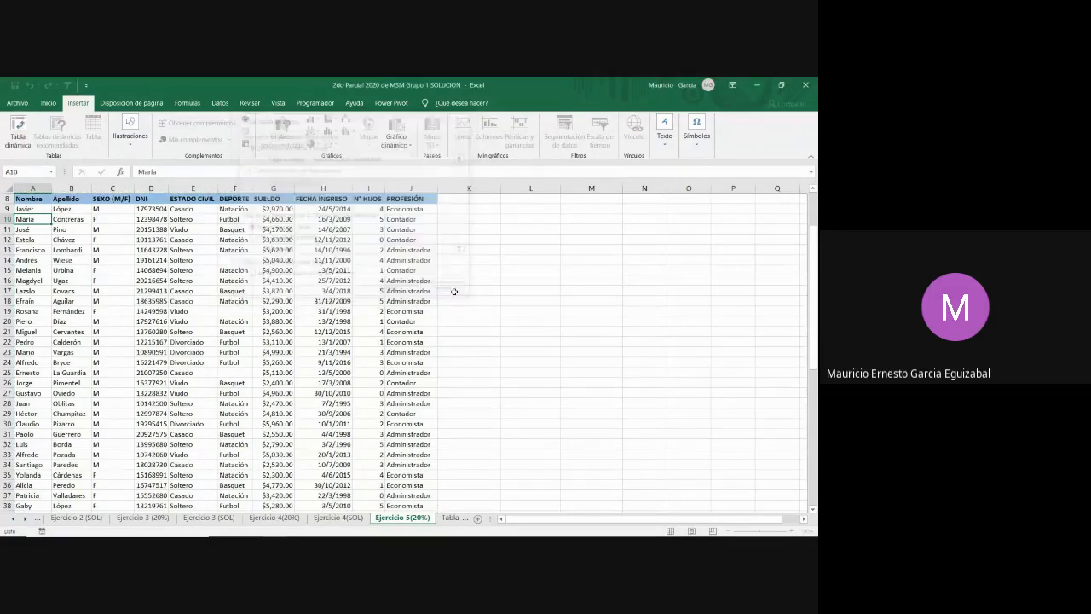
Open the Tabla y Graf sheet and examine the pivot table of total salary and children by marital status and sex
click(452, 518)
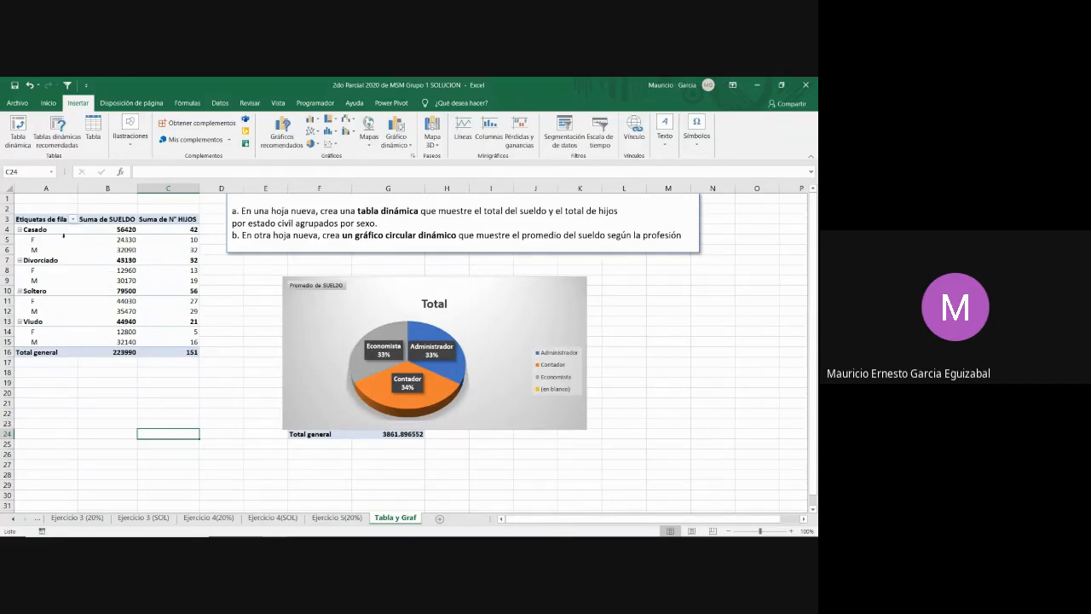
click(60, 250)
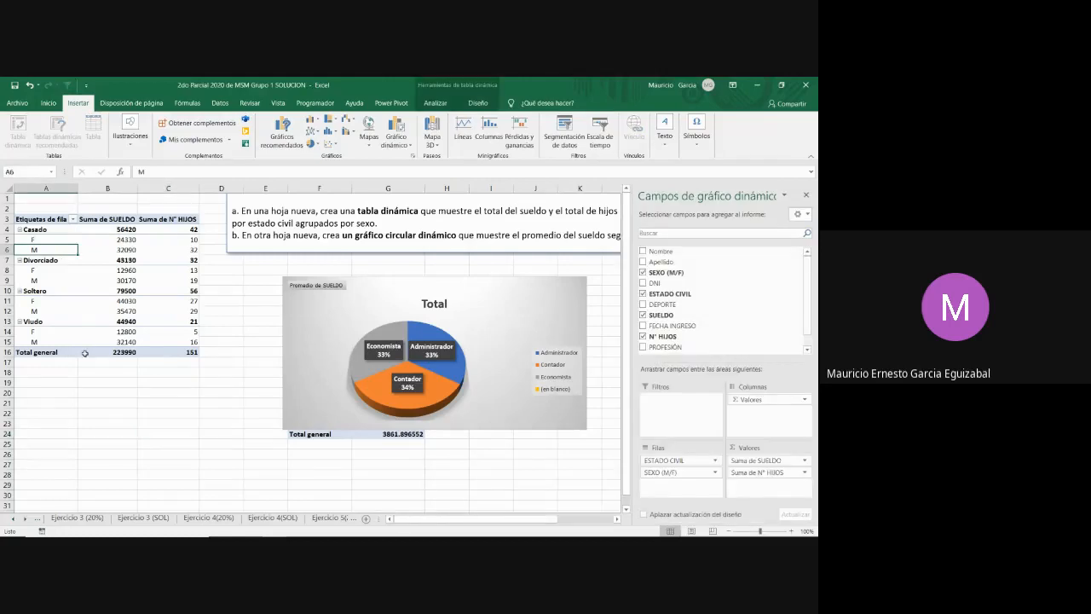
mouse_move(85, 352)
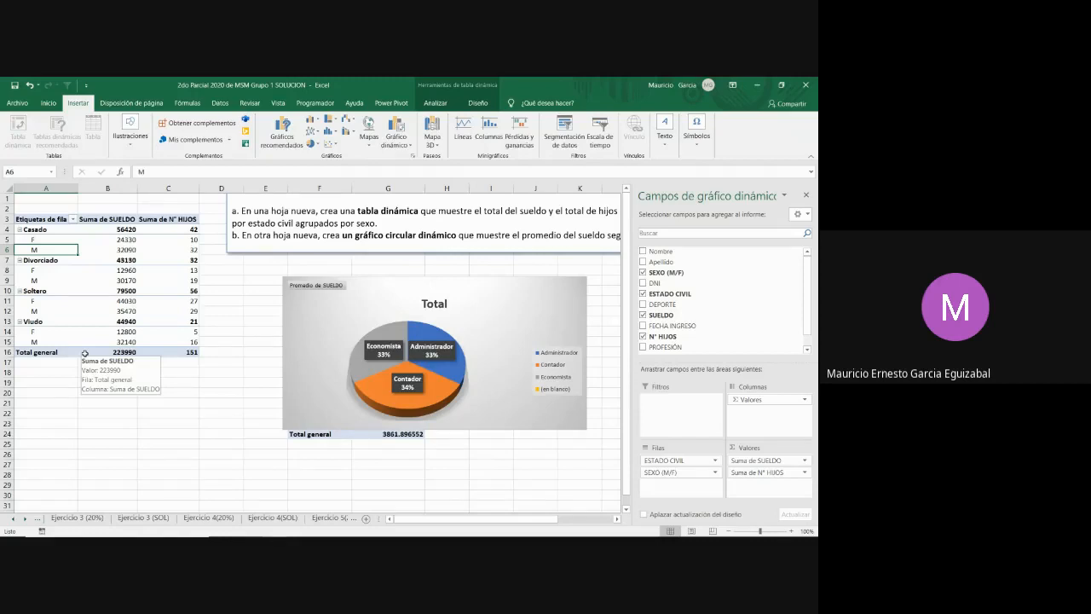
click(223, 403)
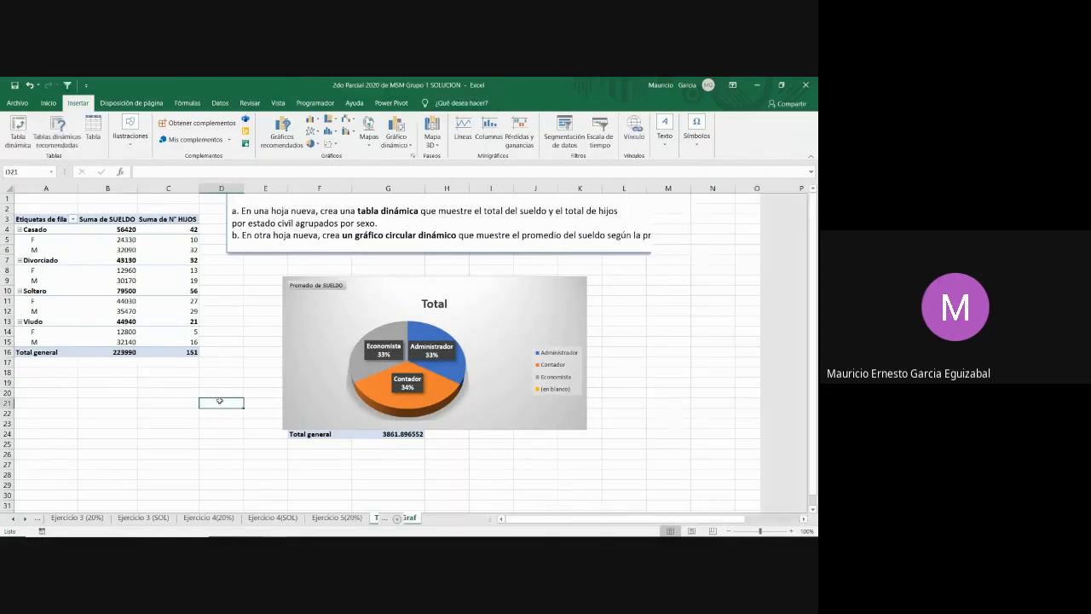
click(79, 253)
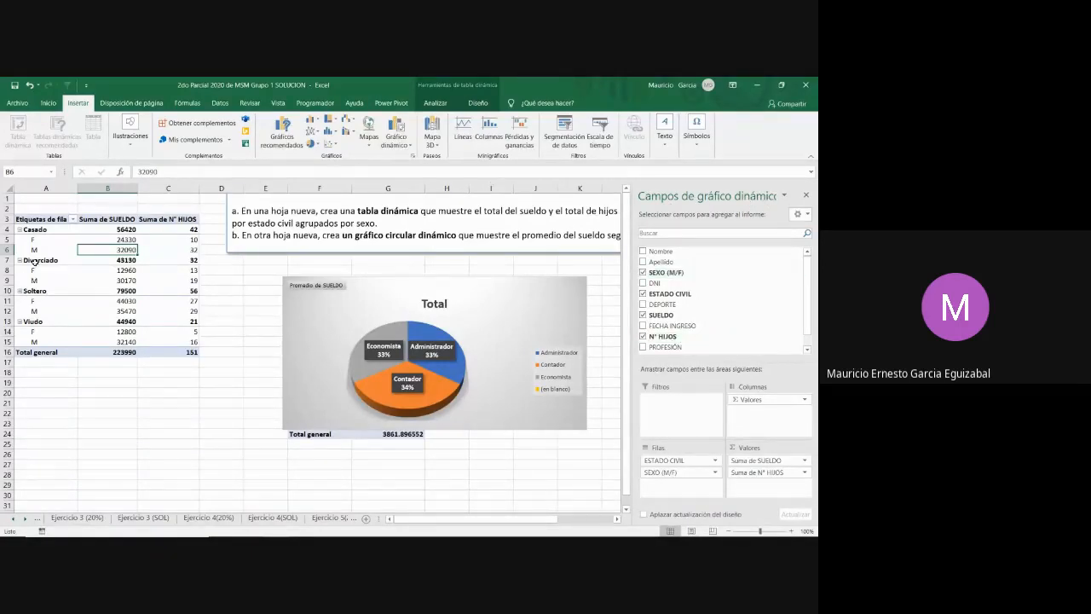
click(118, 405)
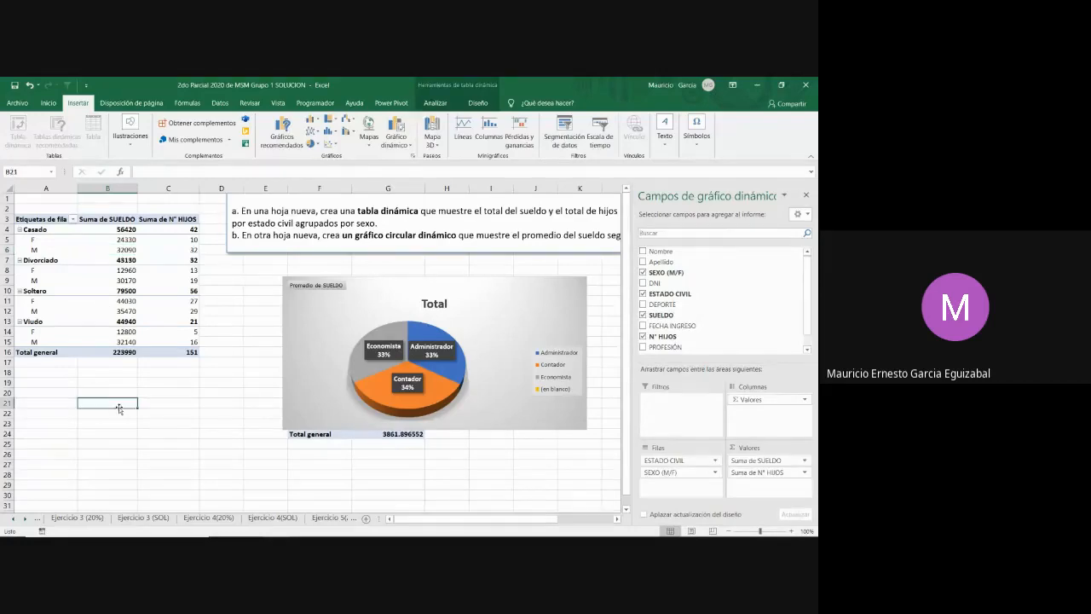
Examine the field layout of the circular pivot chart and compare it with that of the pivot table
click(365, 309)
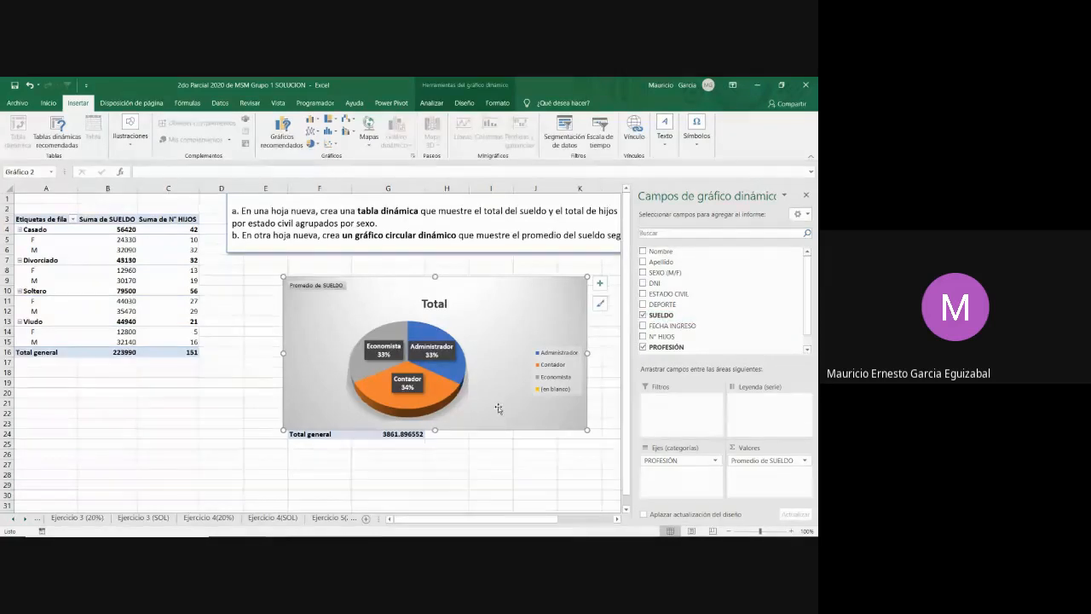
click(212, 472)
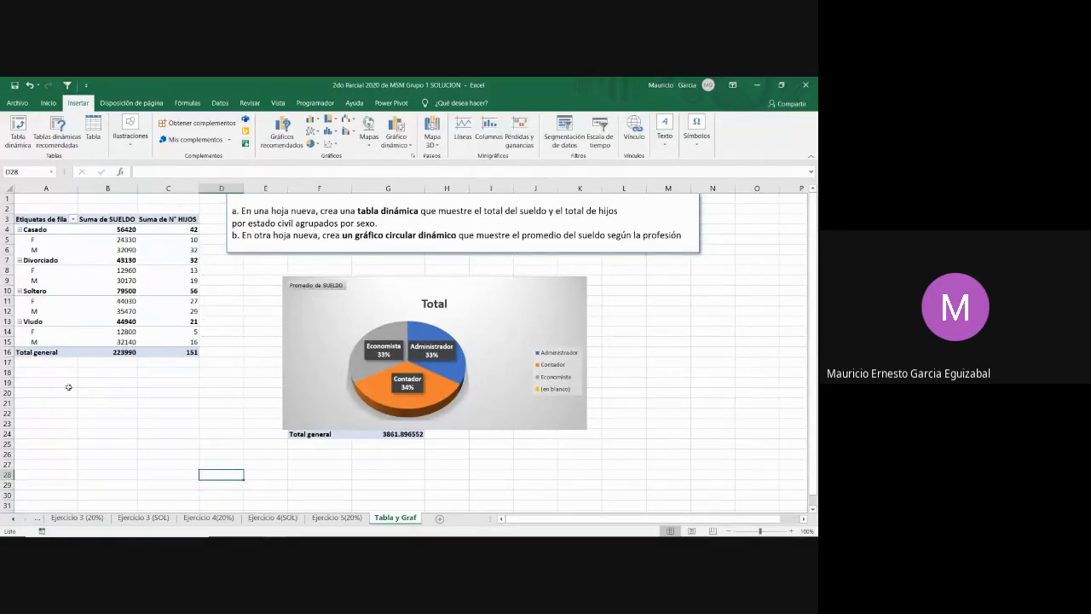
click(101, 262)
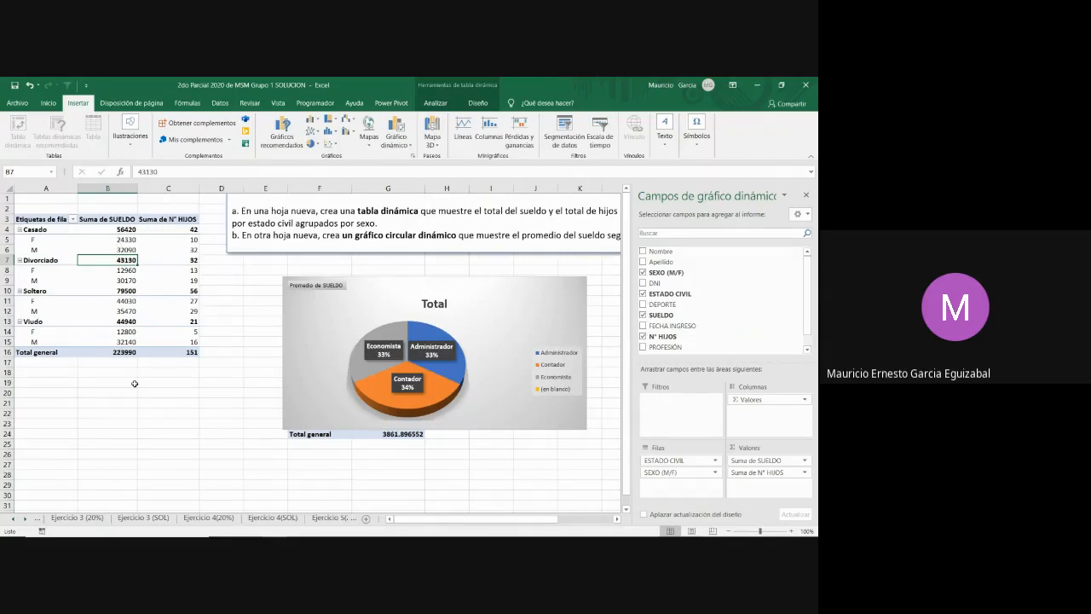
click(159, 462)
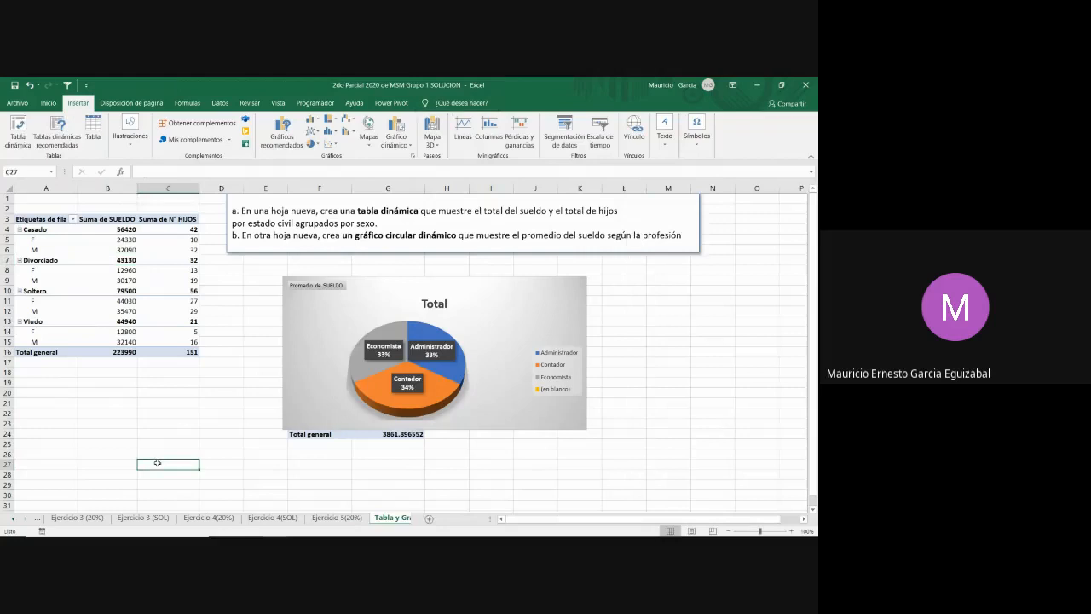
click(324, 320)
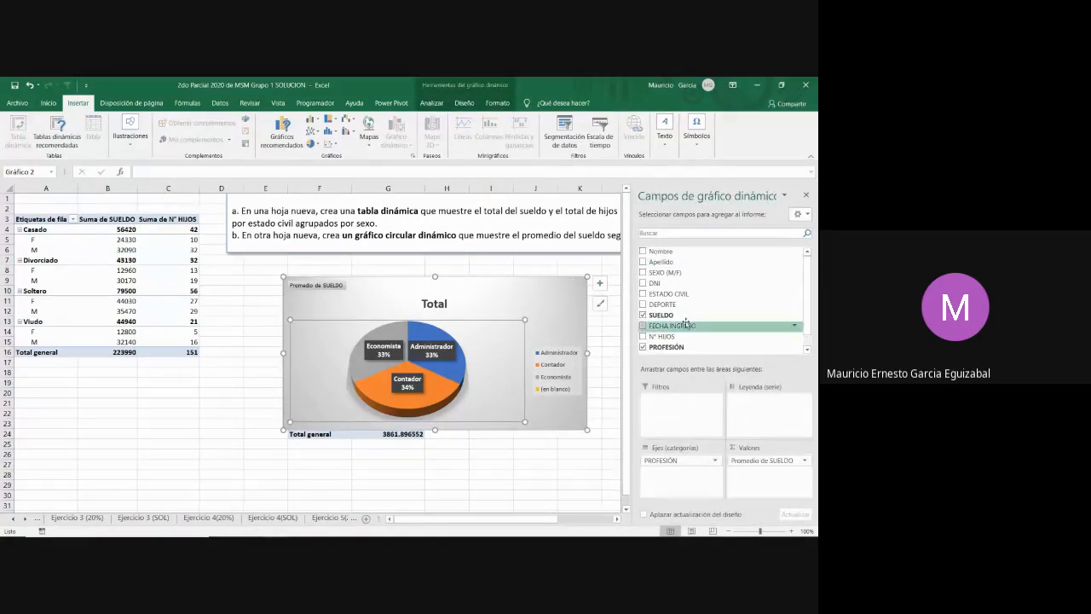
click(145, 459)
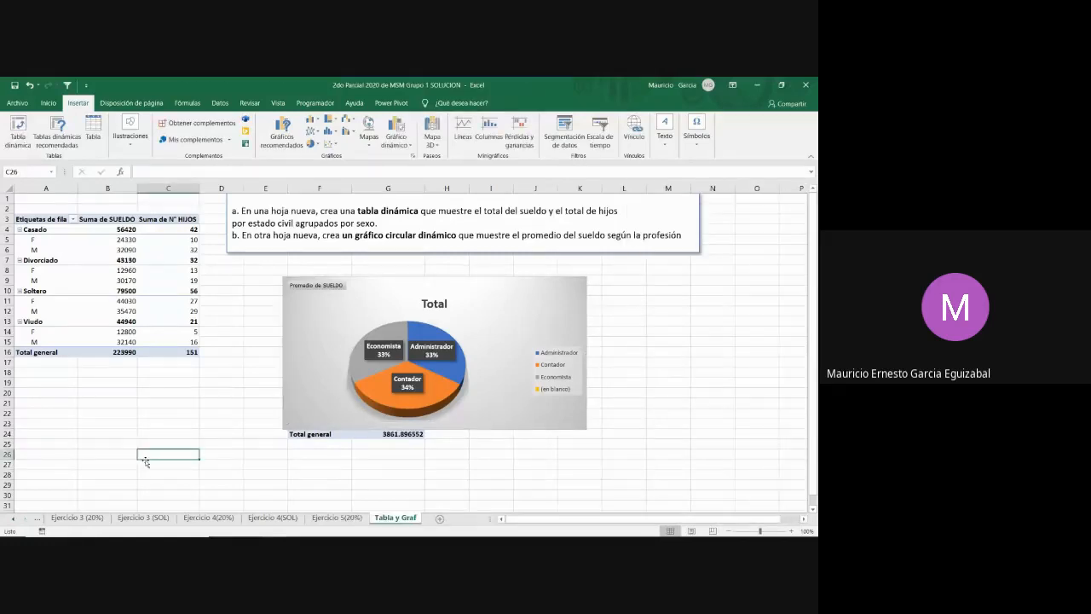
Examine how ESTADO CIVIL and SEXO (M/F) are arranged as rows and SUELDO and N° HIJOS as summed values in the pivot table
click(89, 269)
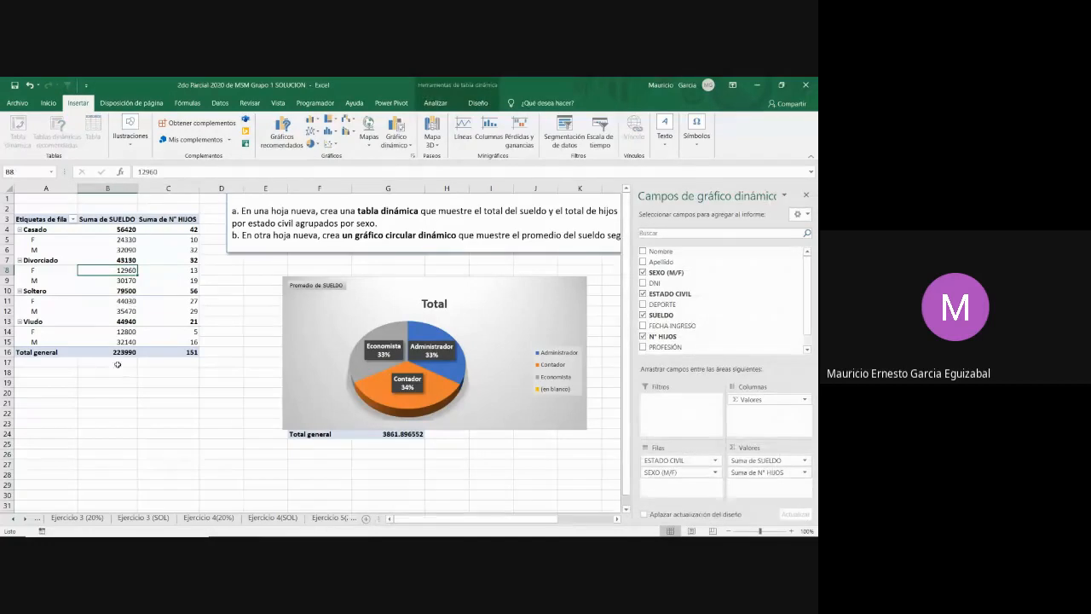
click(106, 418)
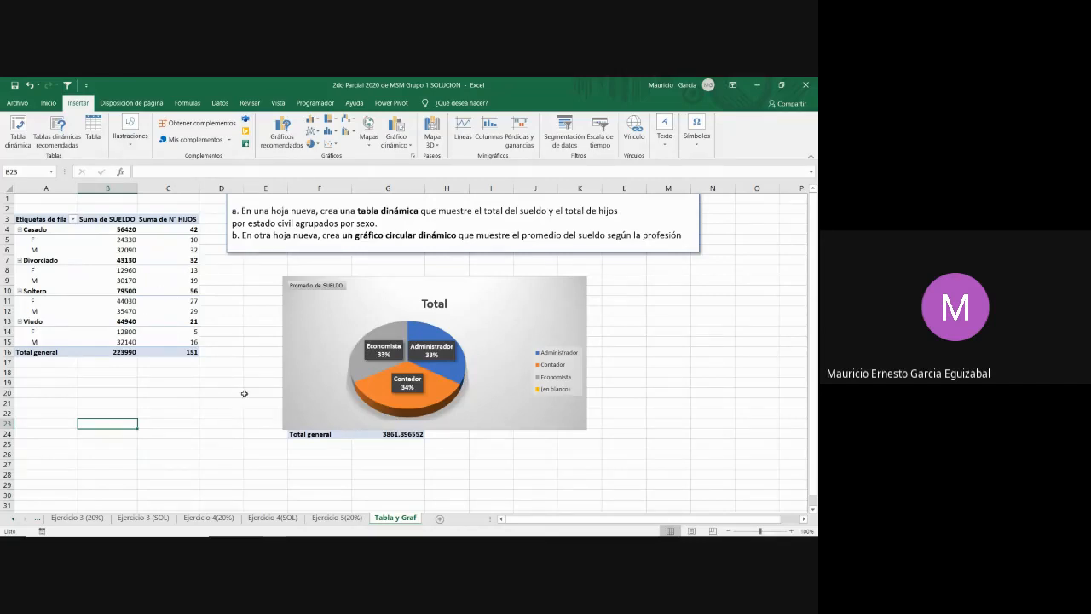
click(153, 280)
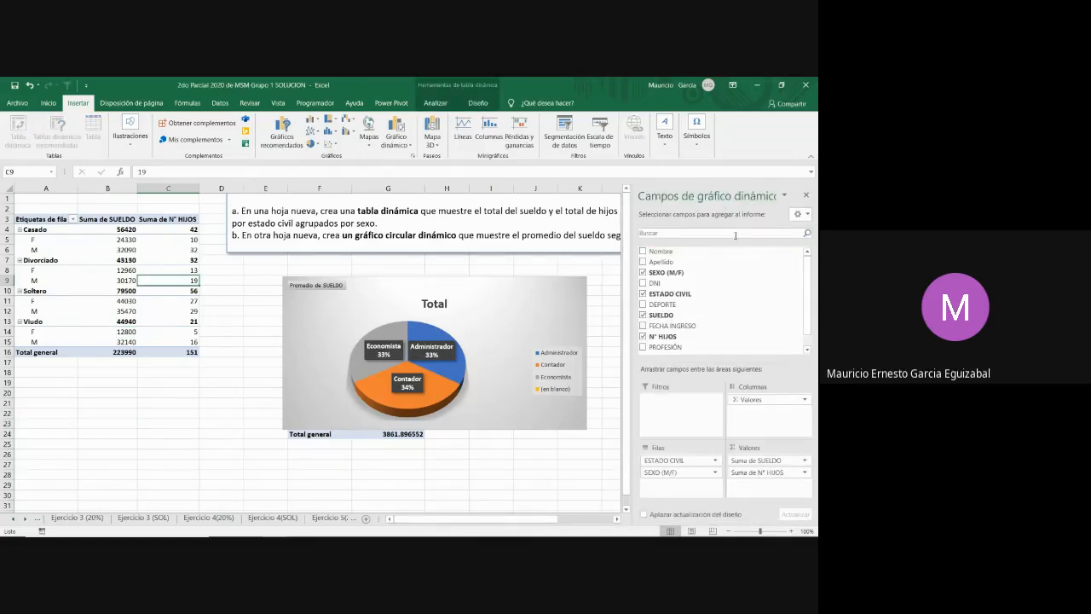
click(156, 421)
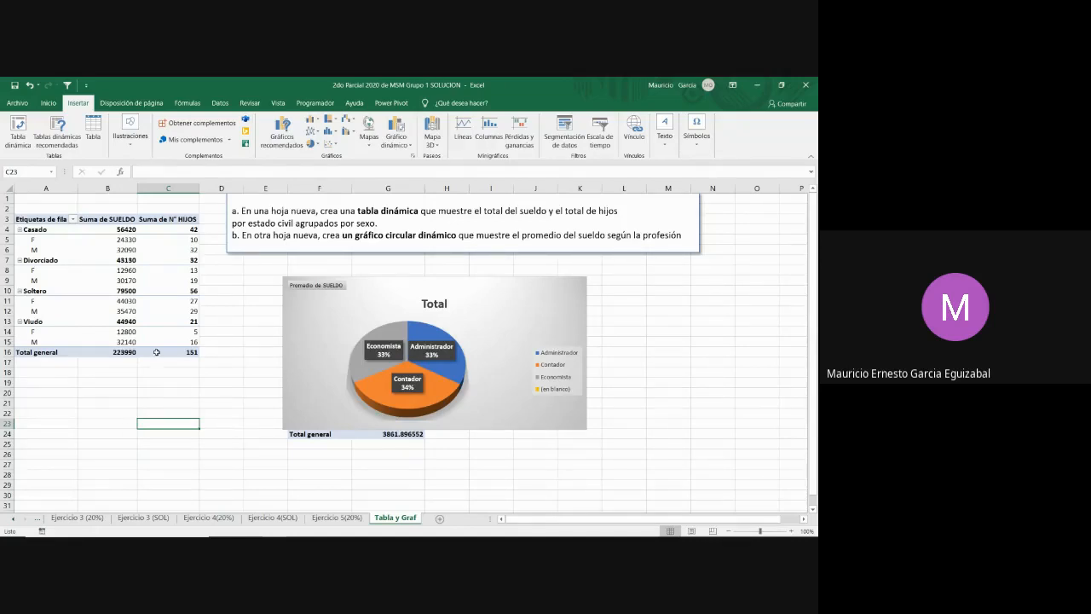
click(82, 273)
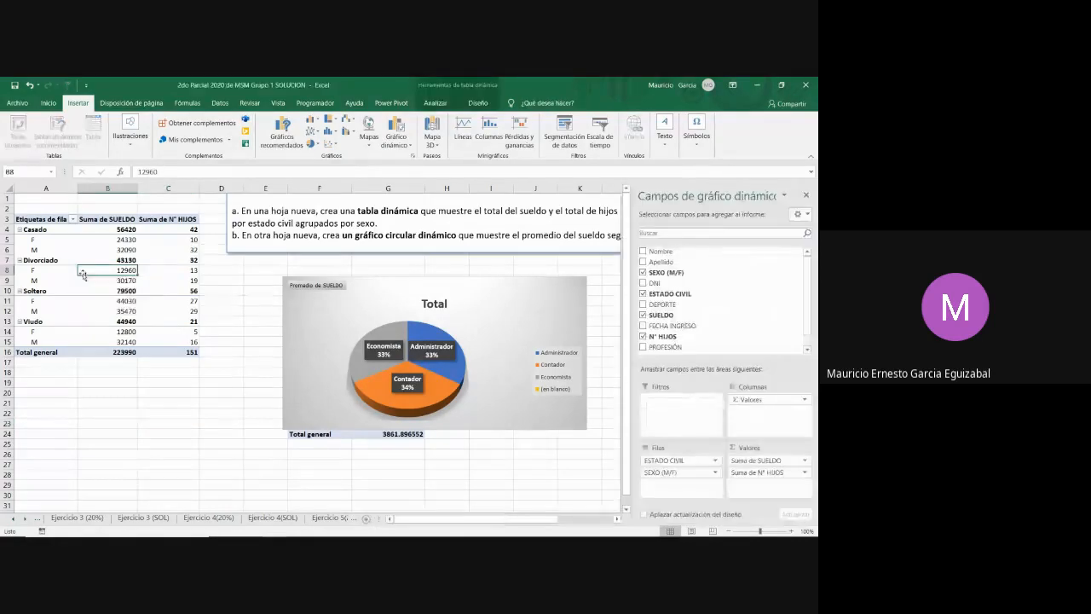
Examine the pie pivot chart's use of PROFESIÓN as category and the average of SUELDO as value
click(353, 324)
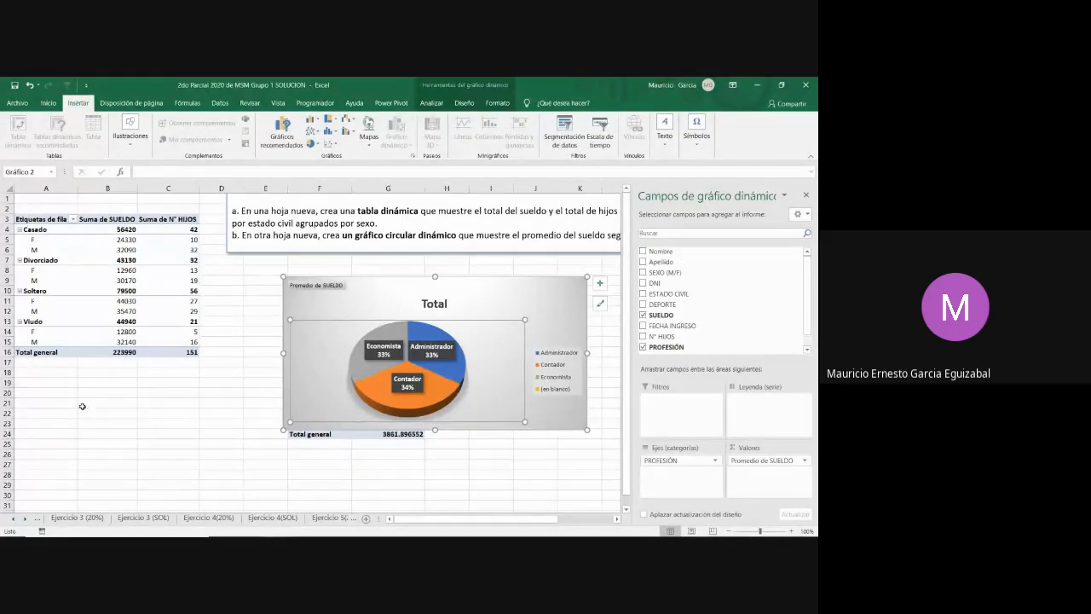
click(90, 433)
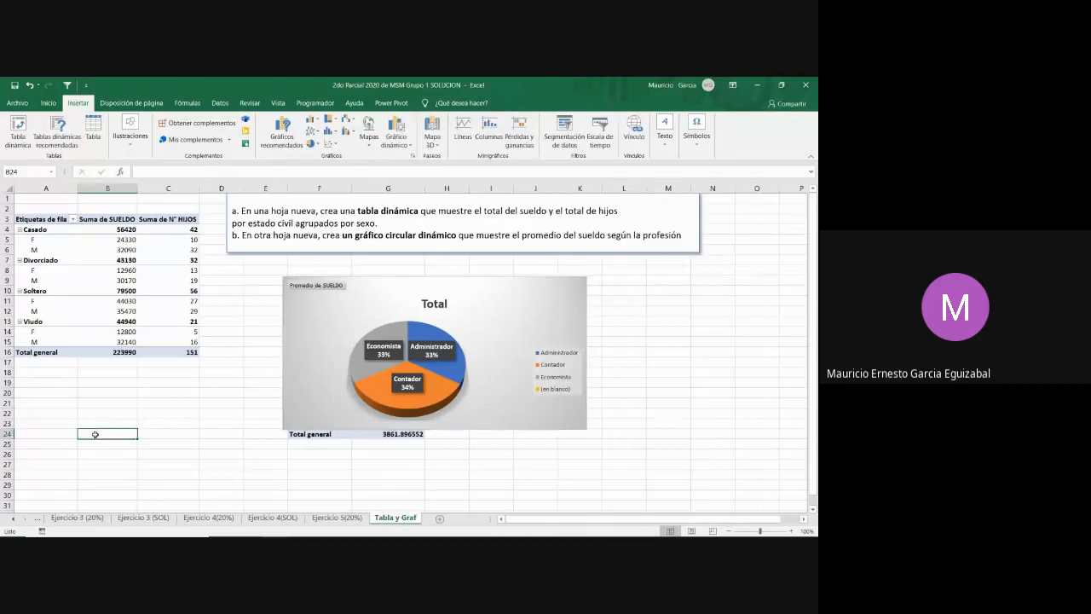
click(495, 324)
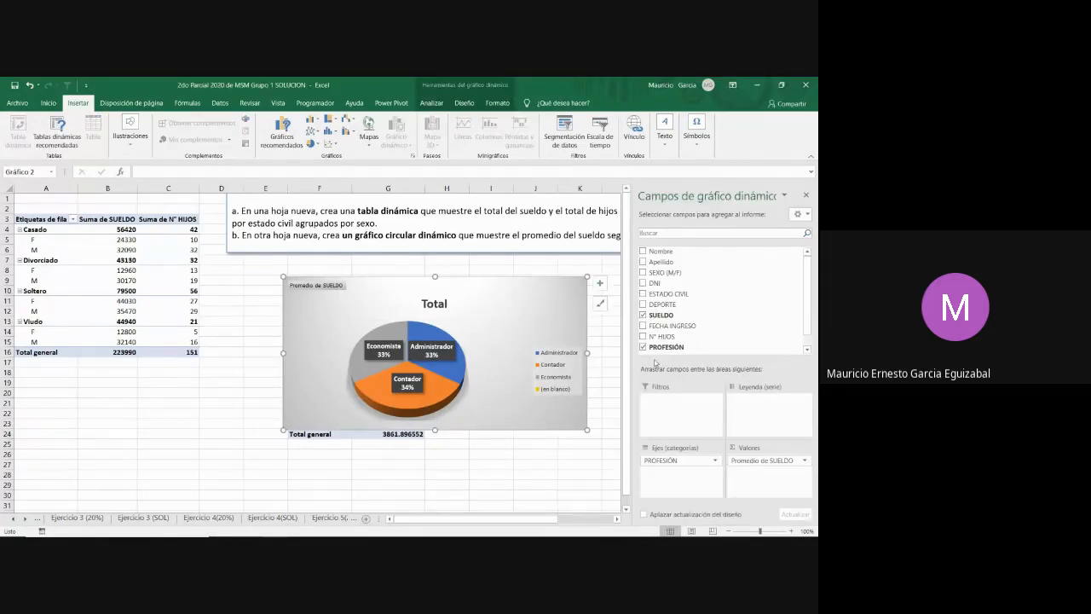
click(109, 452)
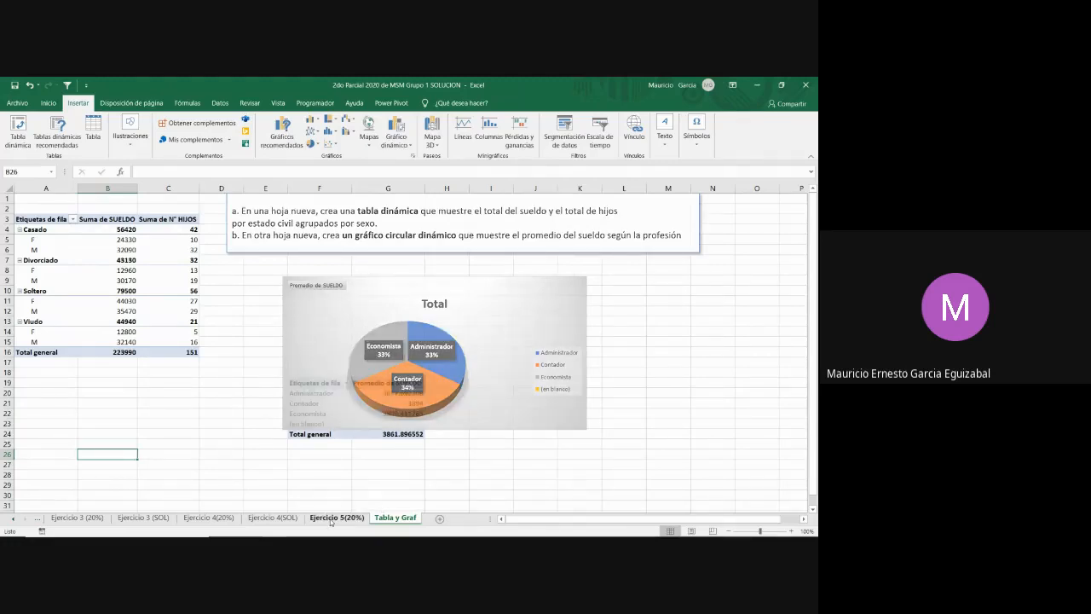
Look at the source data on Ejercicio 5(20%), return to Tabla y Graf and review the fields of the pivot table and chart
click(331, 519)
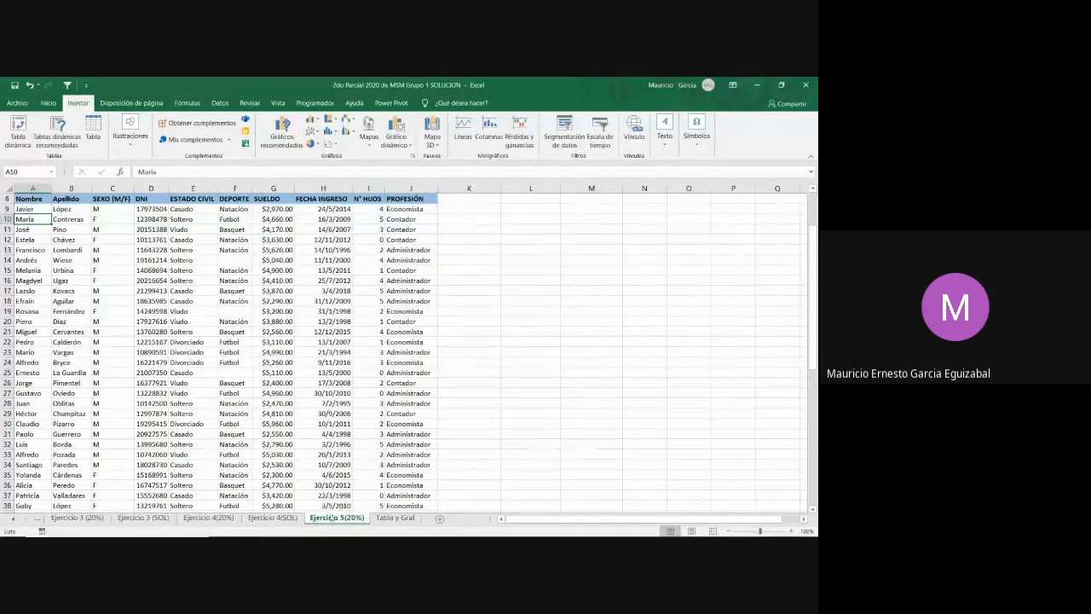
click(386, 521)
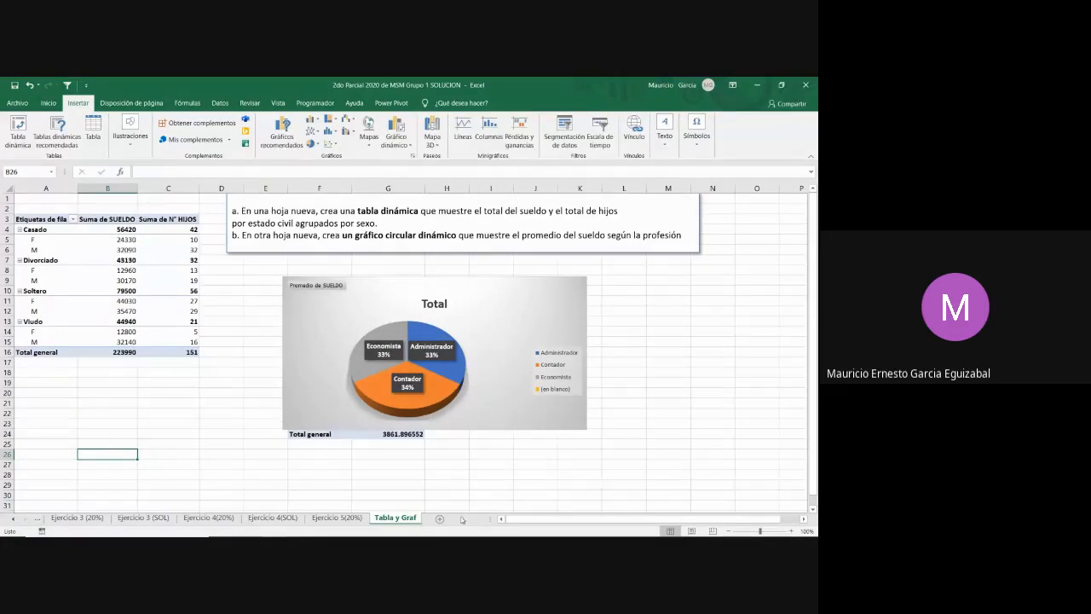
click(118, 247)
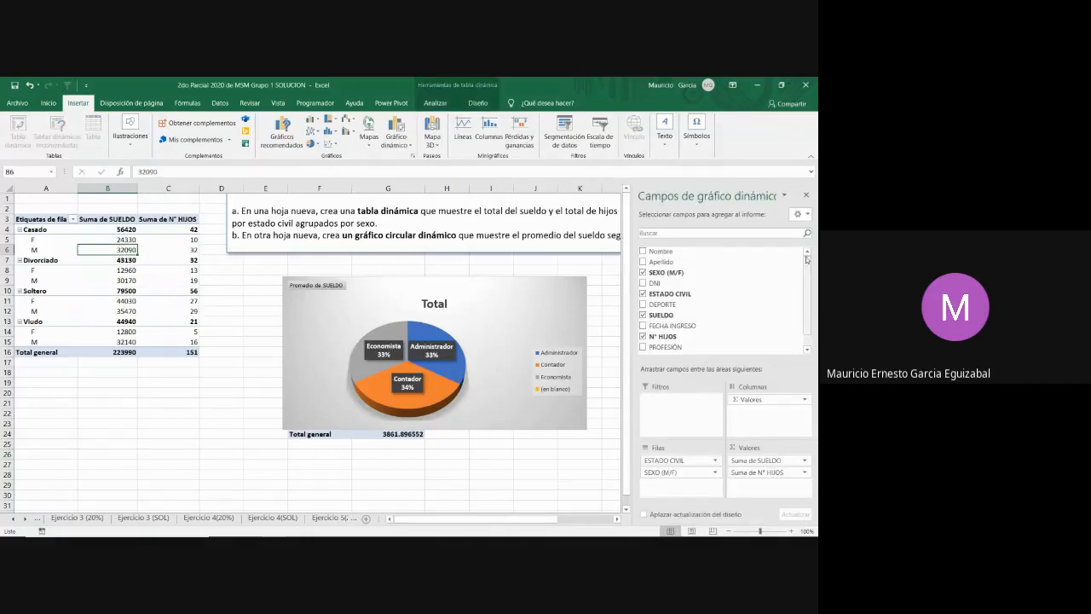
click(347, 344)
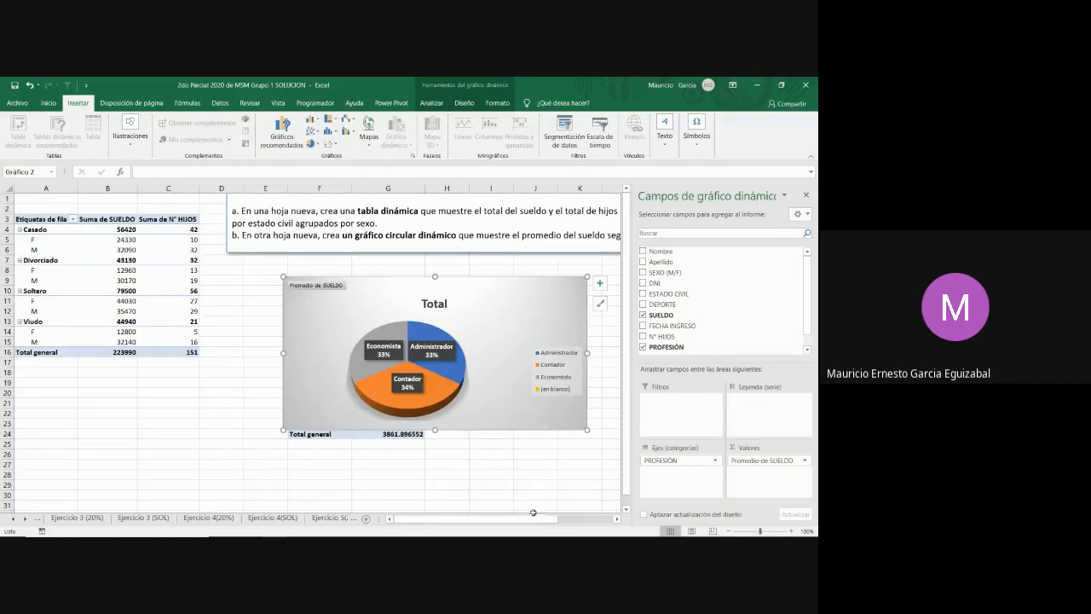
click(550, 484)
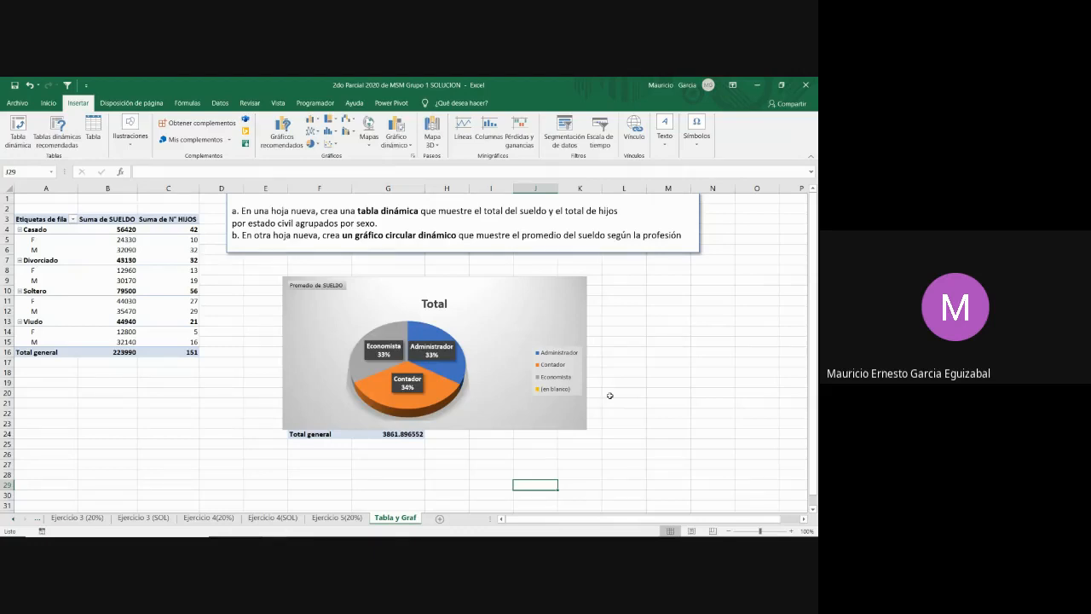
click(123, 248)
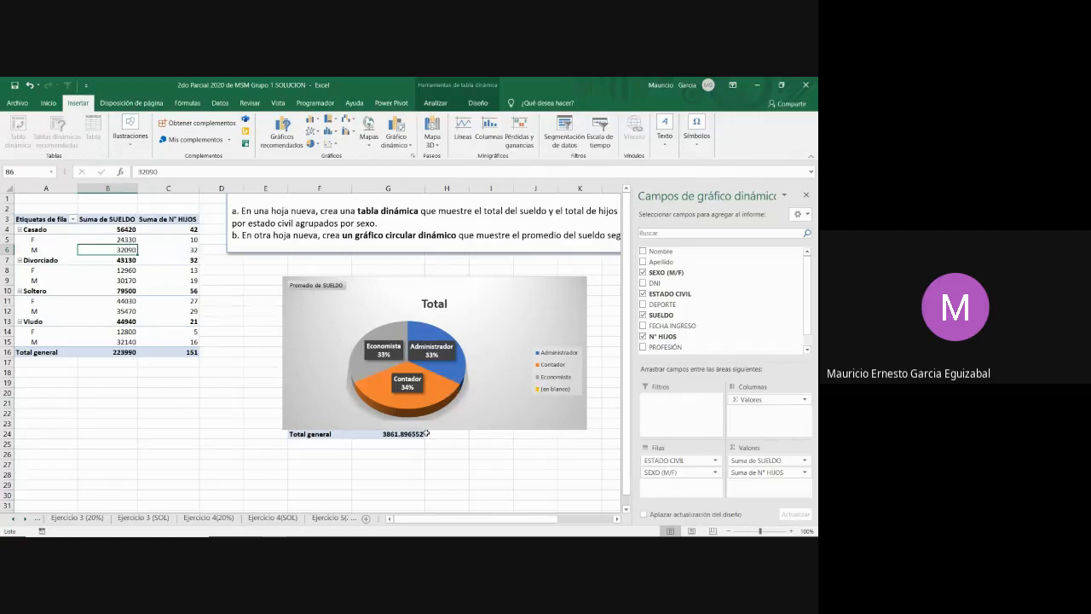
Examine how the pivot field list depends on selecting the pivot table or a blank cell outside it
click(515, 407)
click(544, 456)
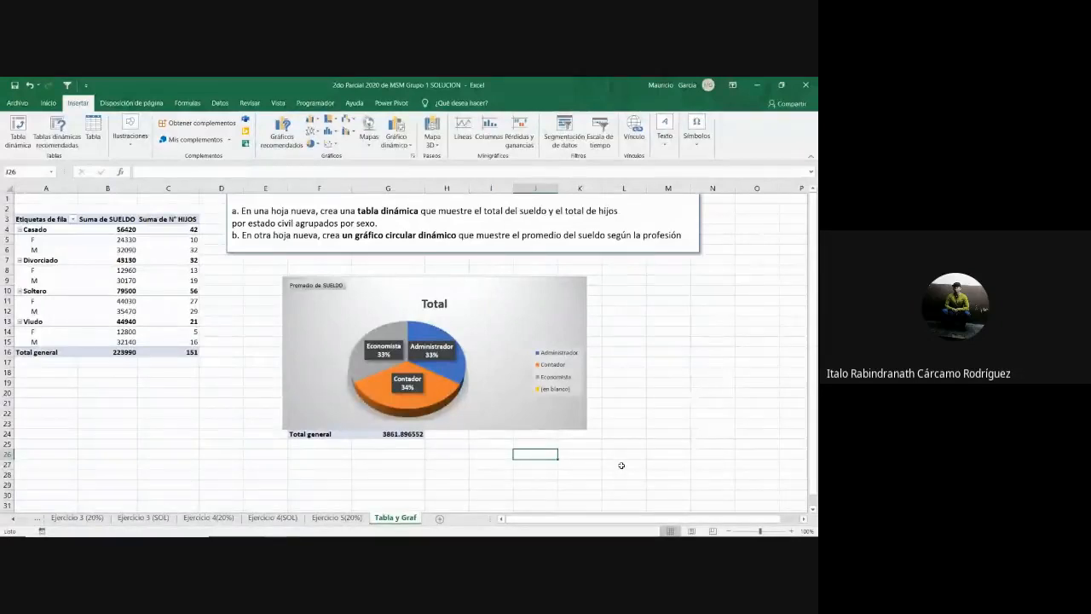
click(115, 250)
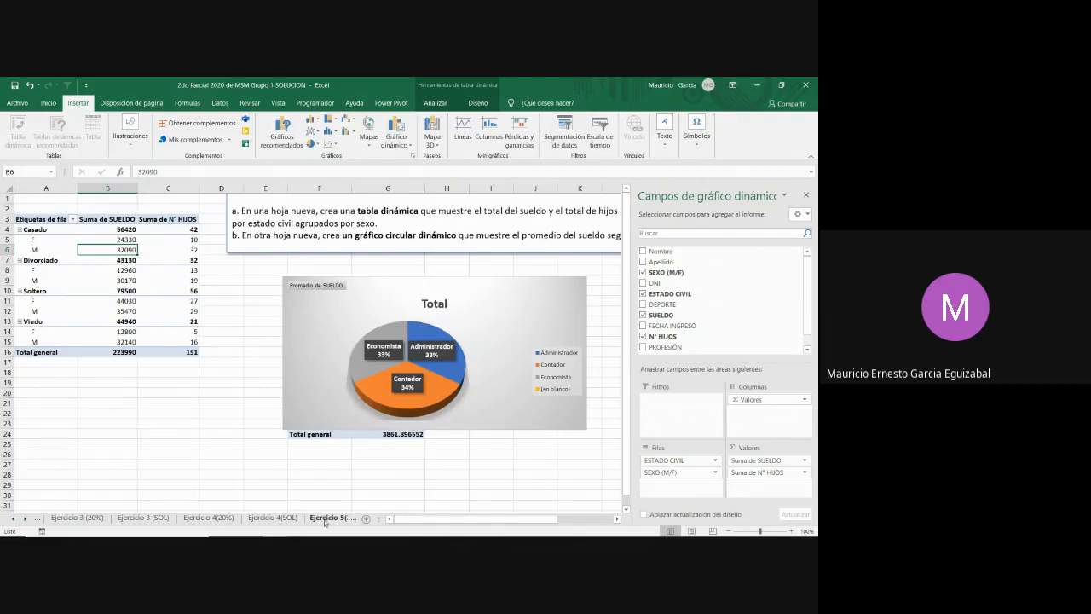
click(386, 495)
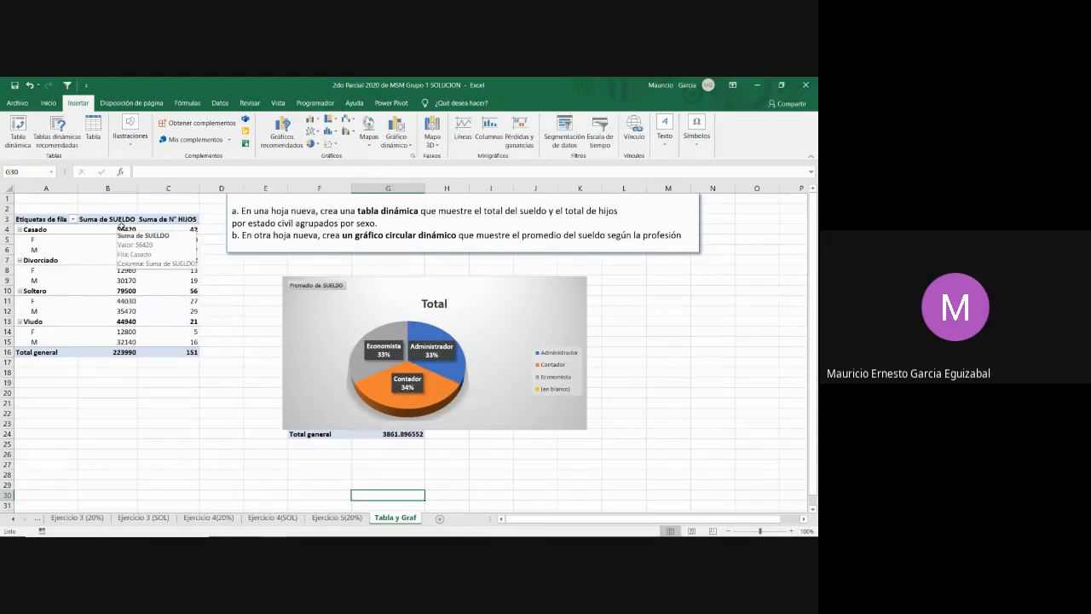
click(121, 229)
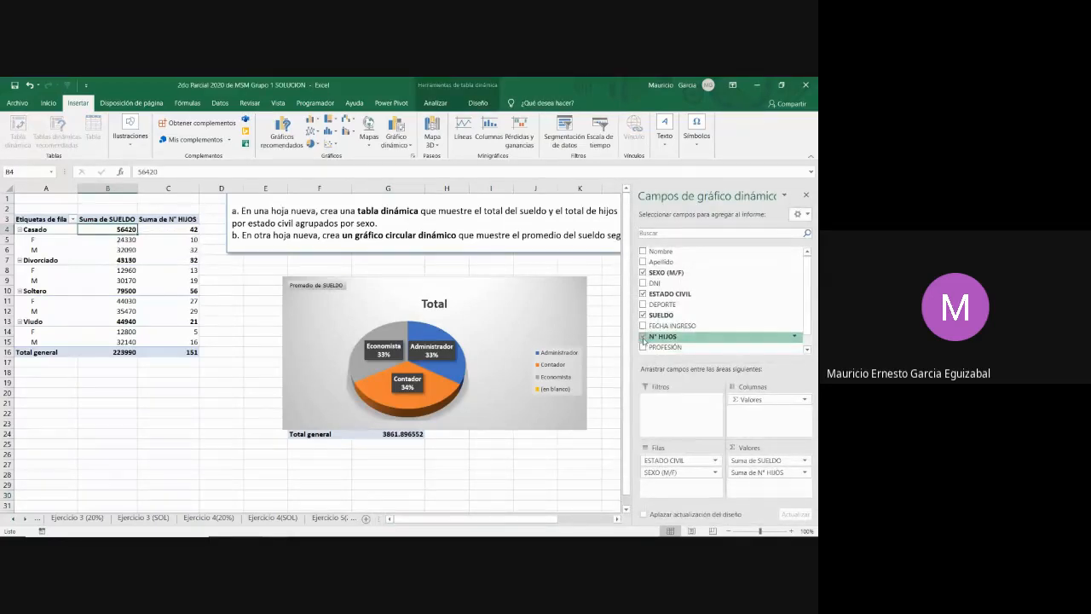
Try PROFESIÓN instead of N° HIJOS in the pivot table's values, and restore N° HIJOS
drag(643, 340, 767, 312)
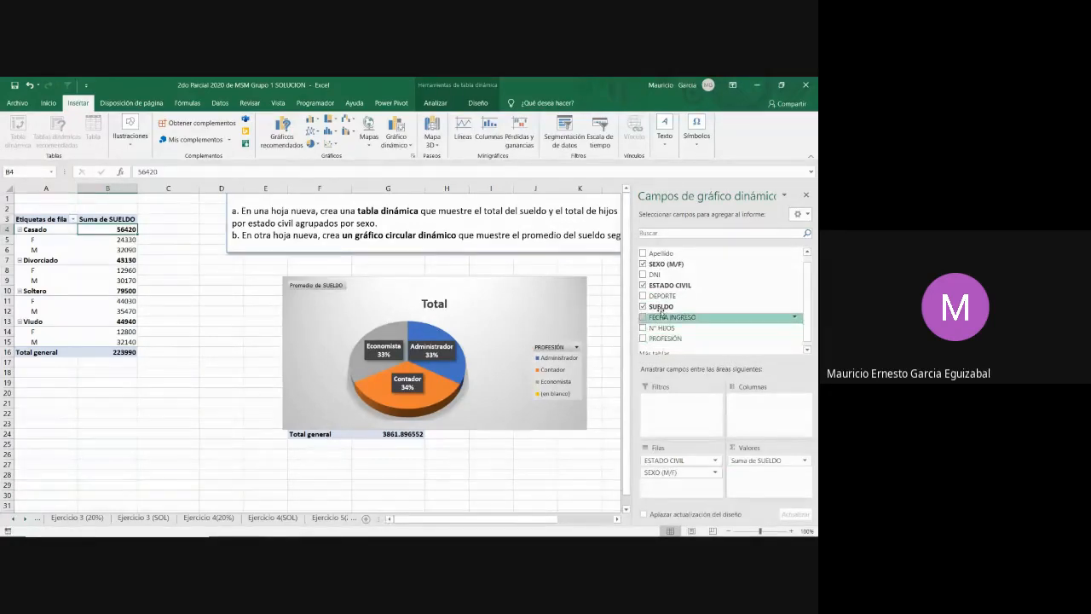
drag(673, 342, 757, 475)
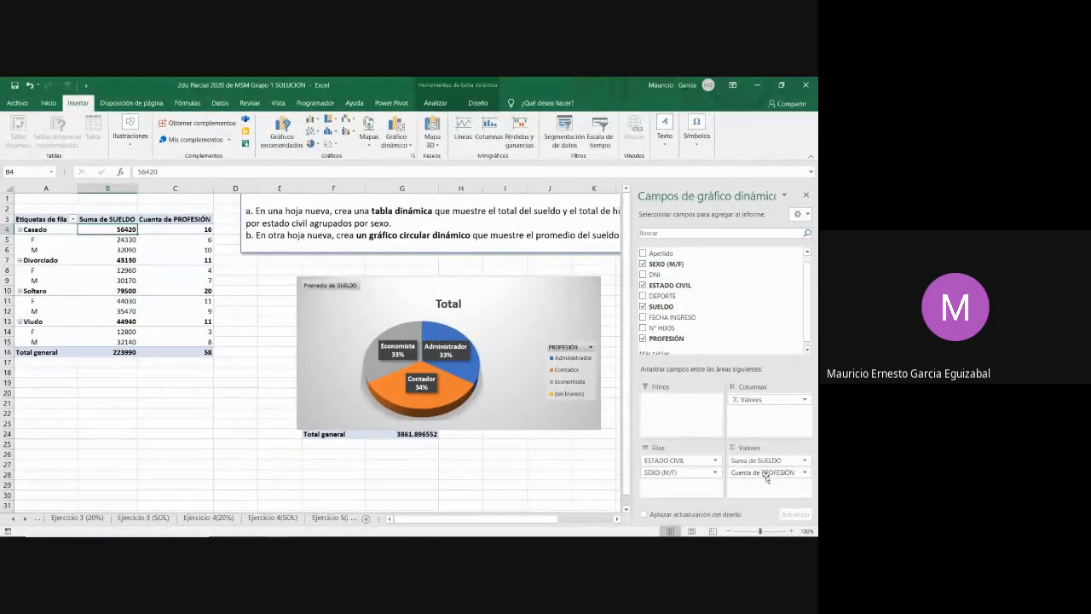
drag(763, 473, 660, 331)
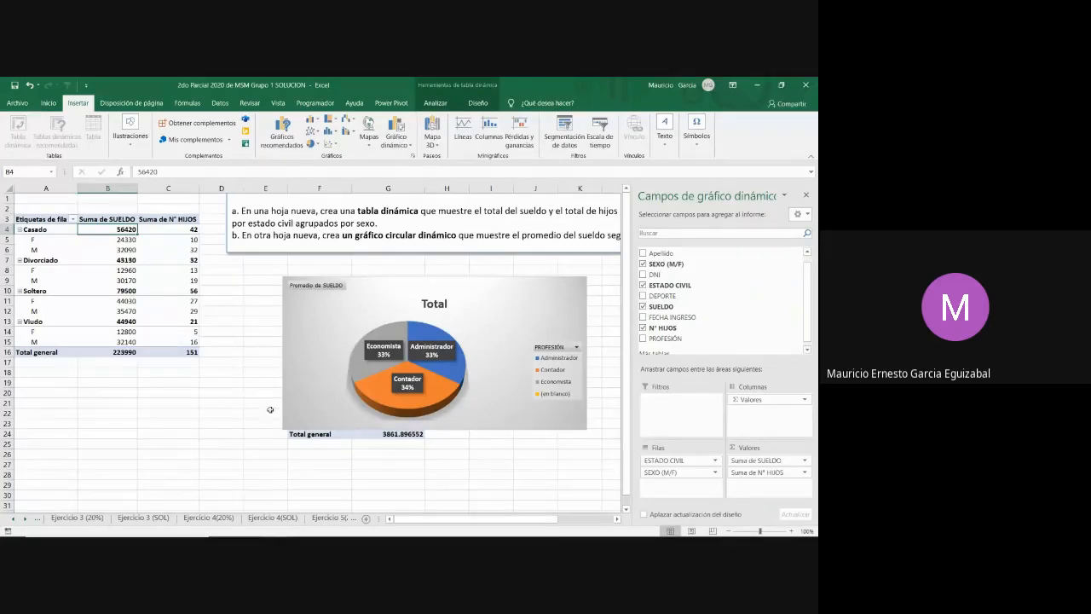
Try ESTADO CIVIL as the pie pivot chart's category in place of PROFESIÓN, and restore PROFESIÓN
click(316, 331)
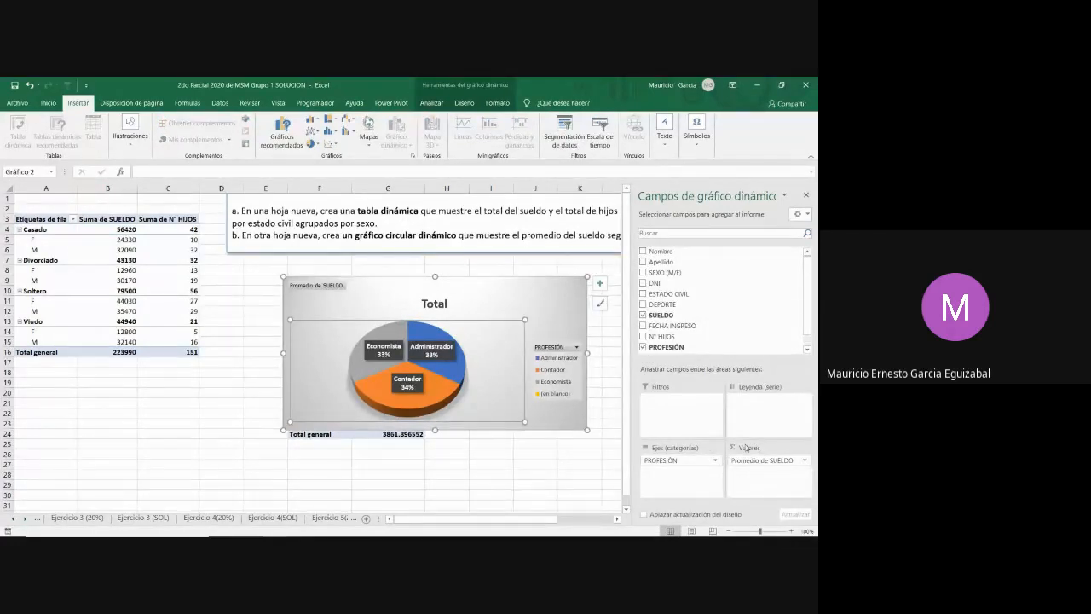
drag(703, 462, 742, 324)
drag(685, 287, 691, 465)
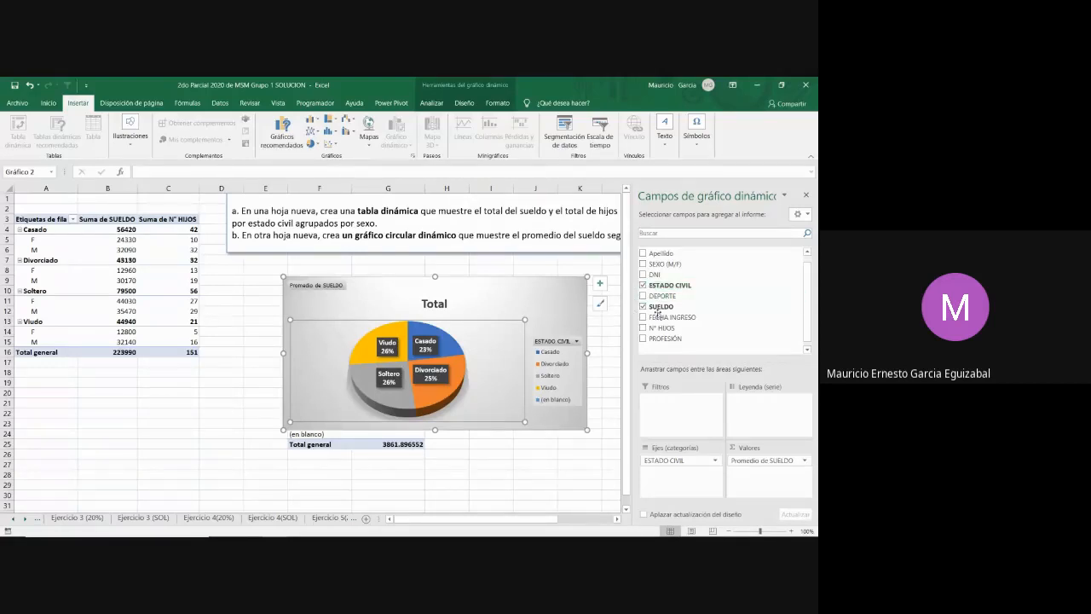
drag(670, 471, 712, 303)
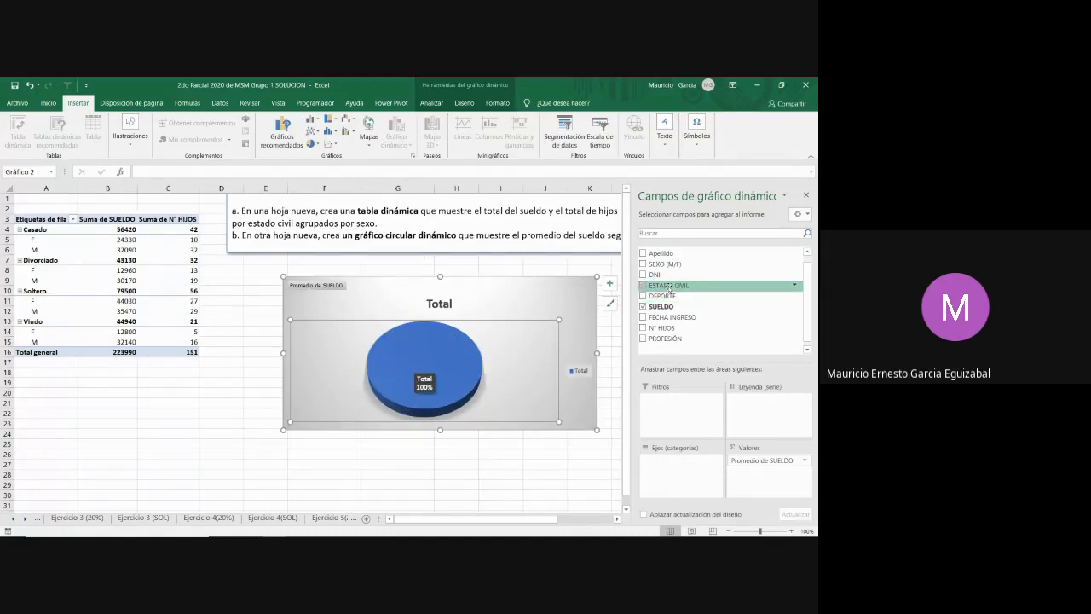
drag(666, 338, 683, 471)
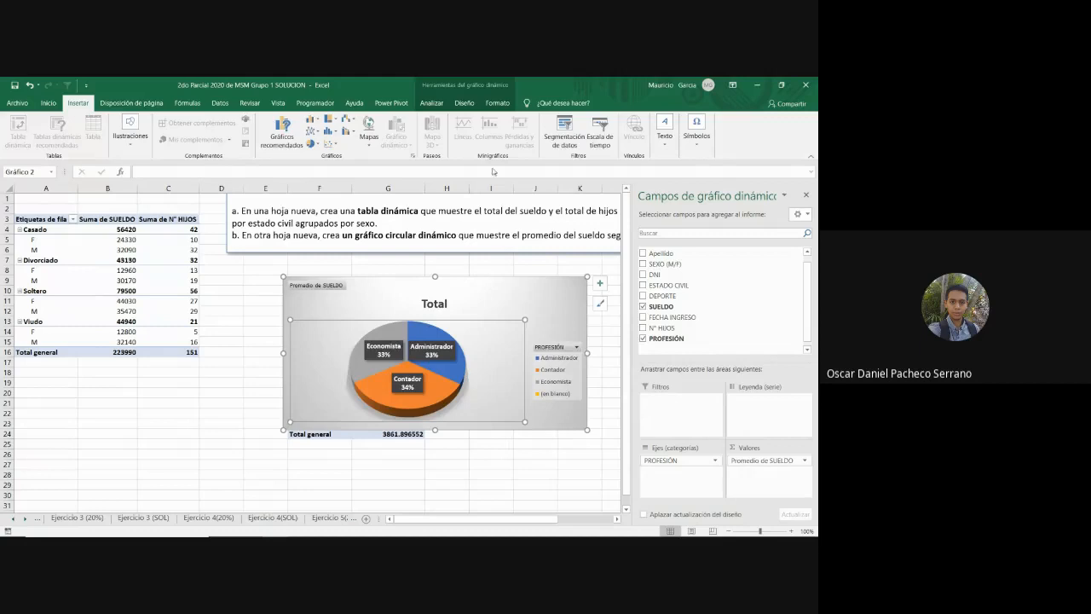
Hide the pivot chart's field list and look at the pivot table's design options with one of its cells selected
click(439, 103)
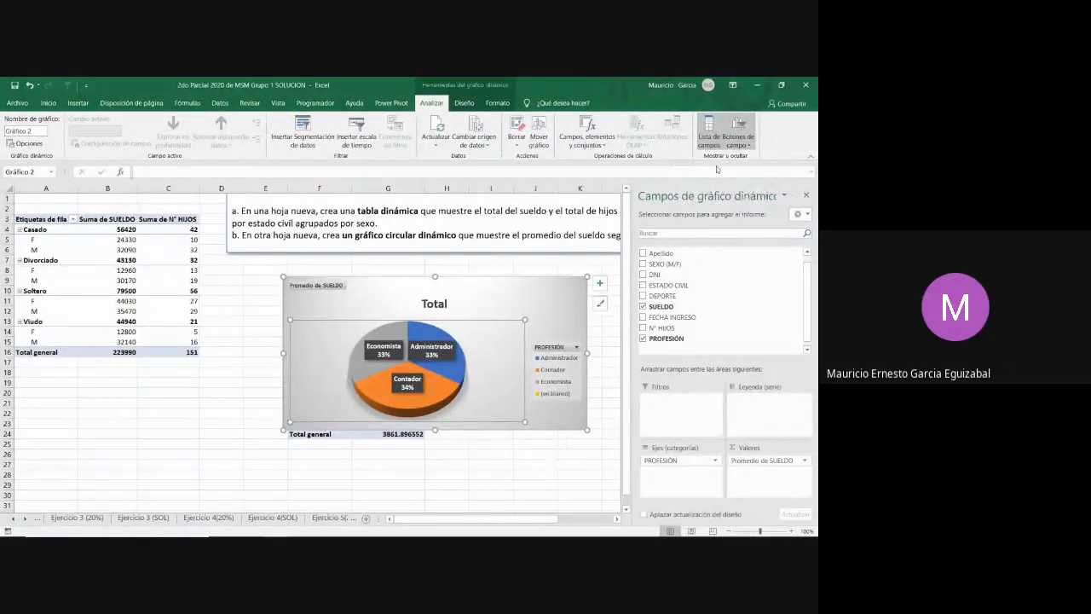
click(710, 134)
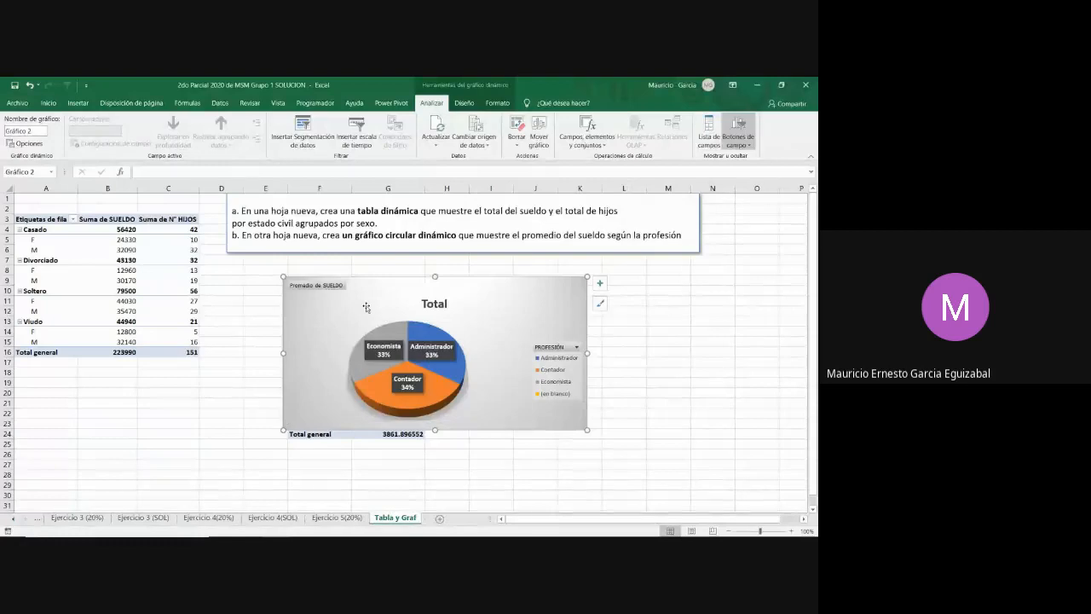
click(139, 283)
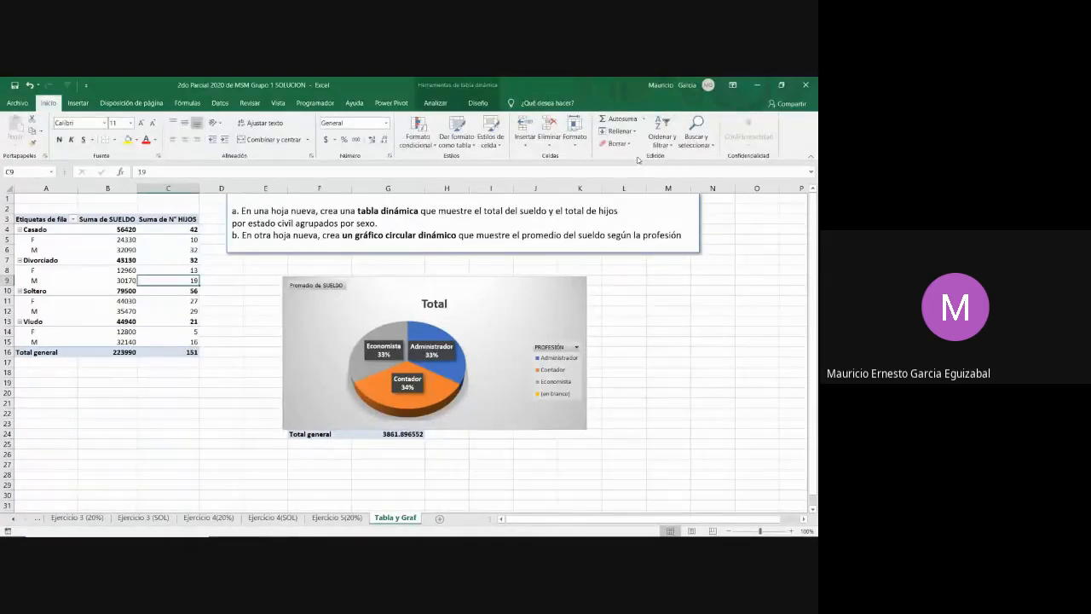
click(478, 102)
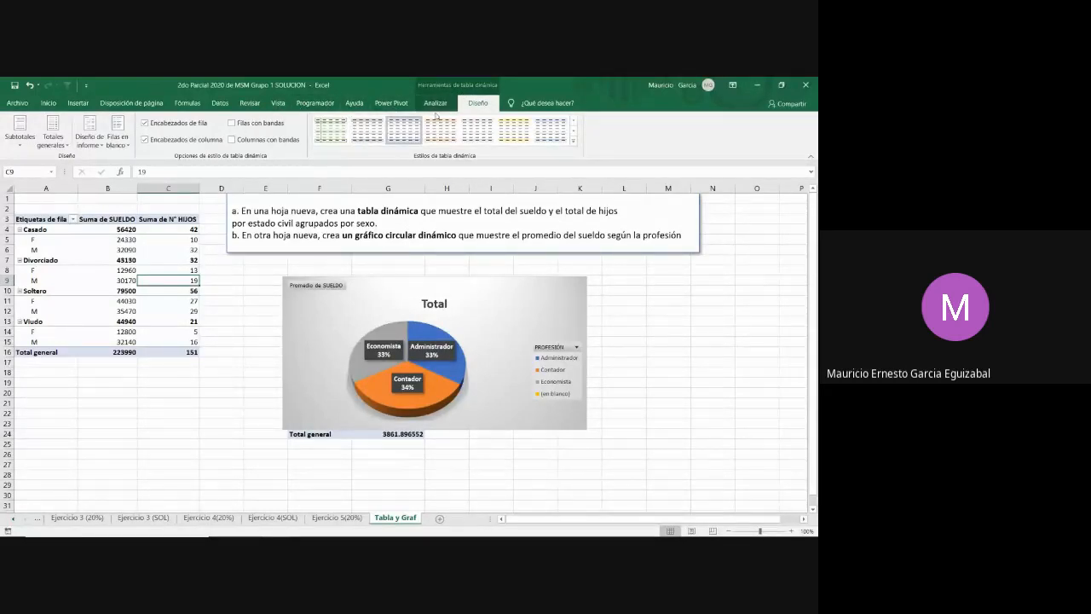
Select the pie pivot chart, look at its design options, show its field list again and deselect the chart
click(341, 305)
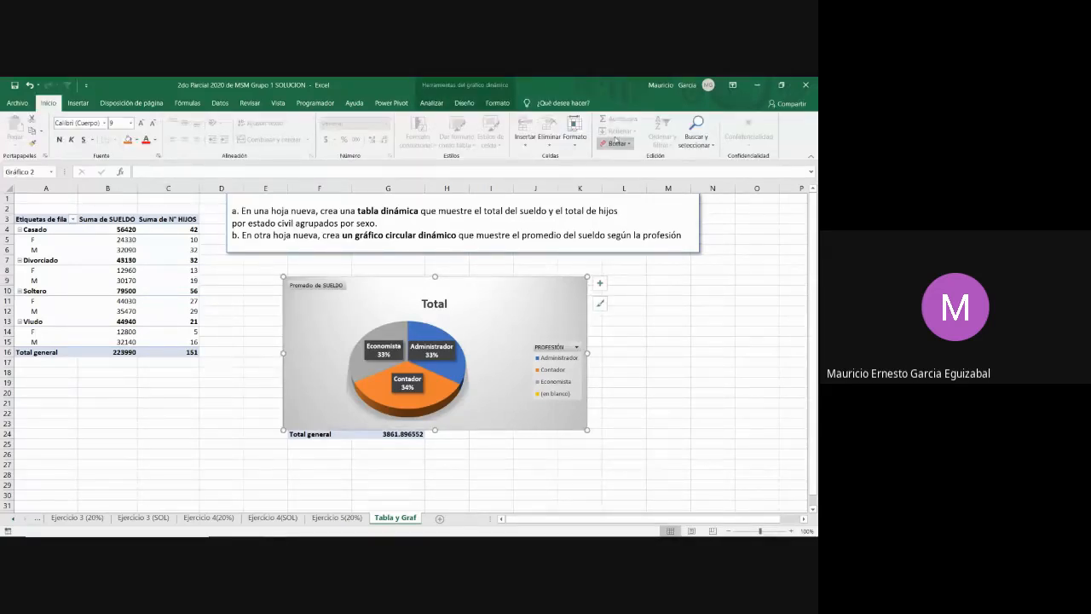
click(464, 103)
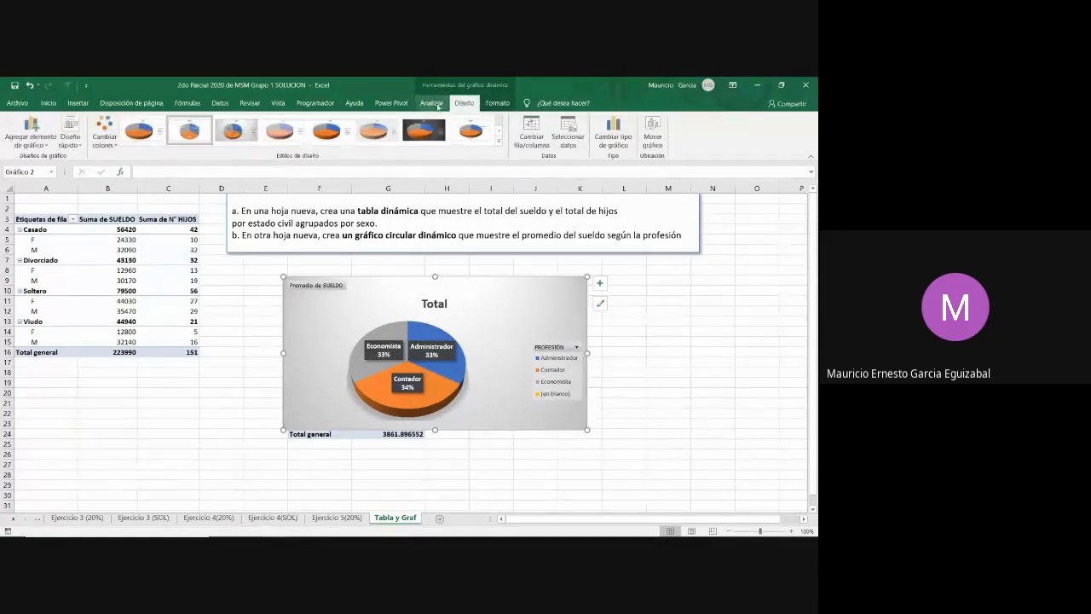
click(441, 103)
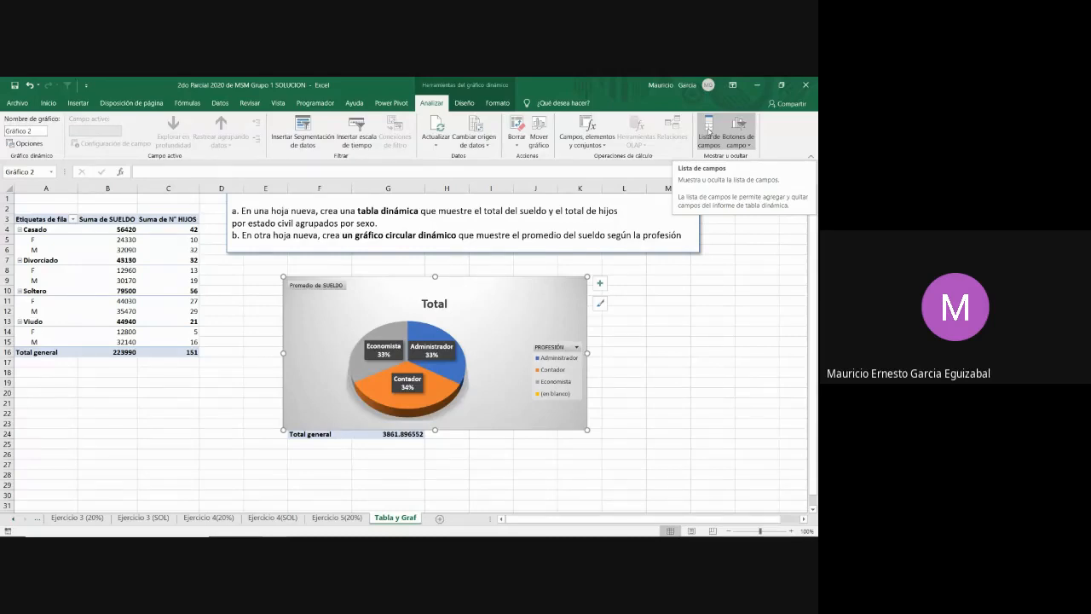
click(715, 132)
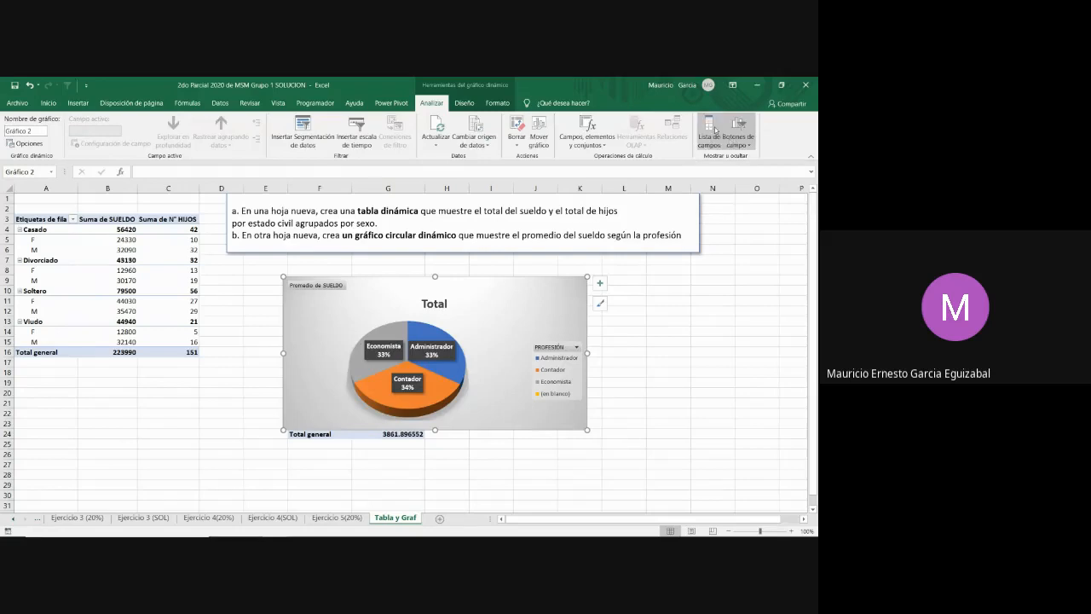
click(714, 131)
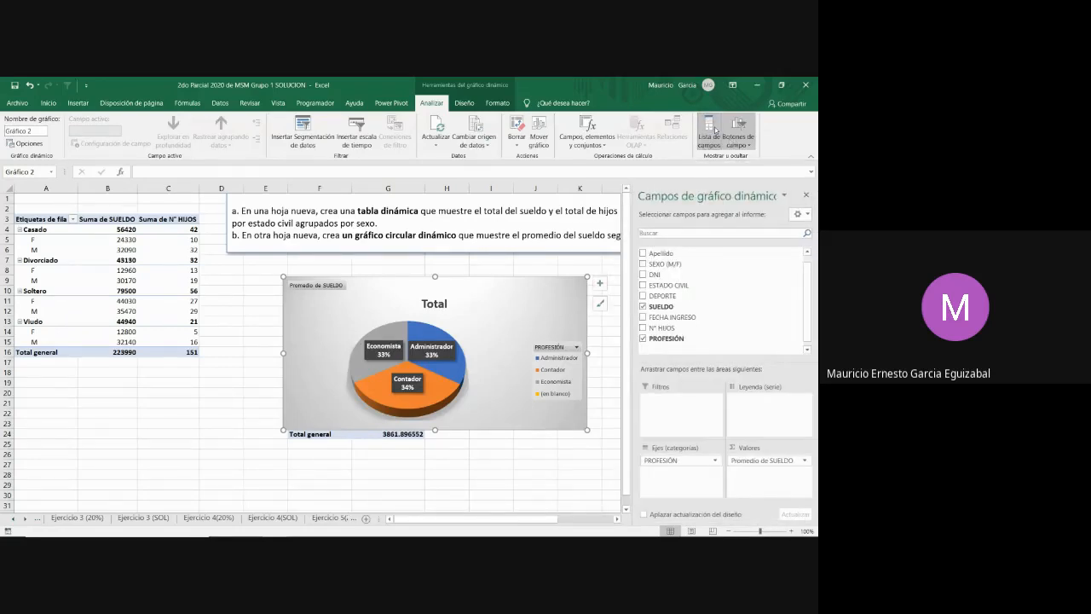
click(609, 383)
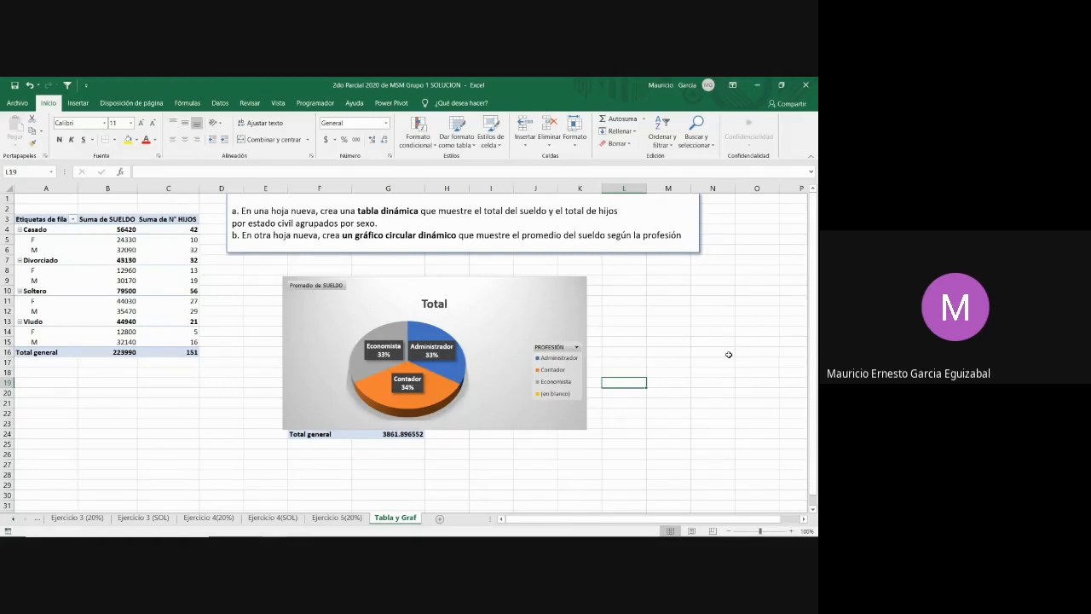
Switch to the Base_de_Datos_Introduccion presentation in PowerPoint
key(alt+Tab)
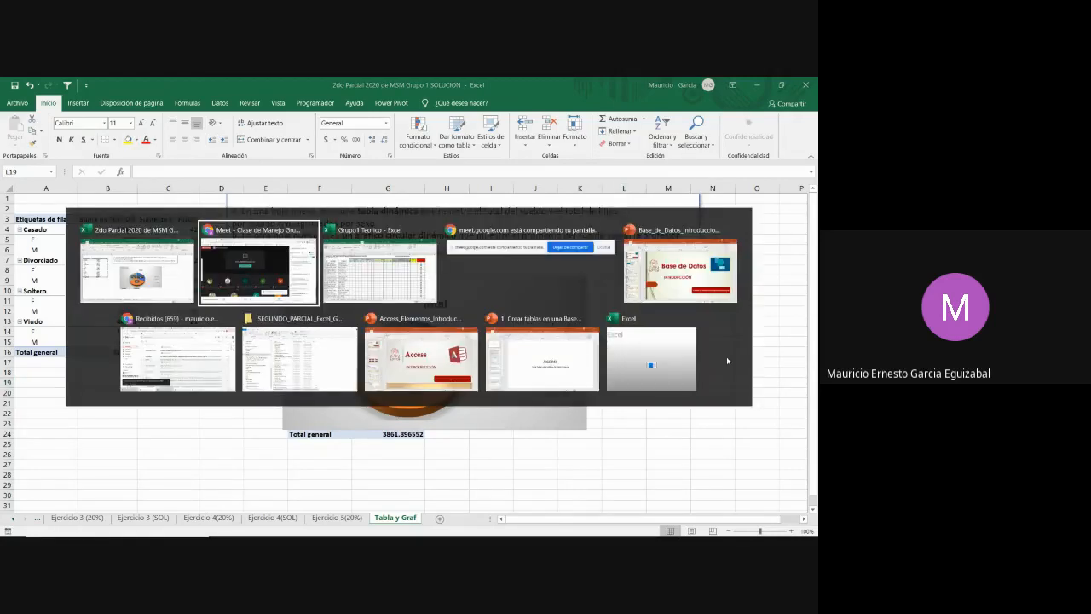
key(Tab)
key(Tab)
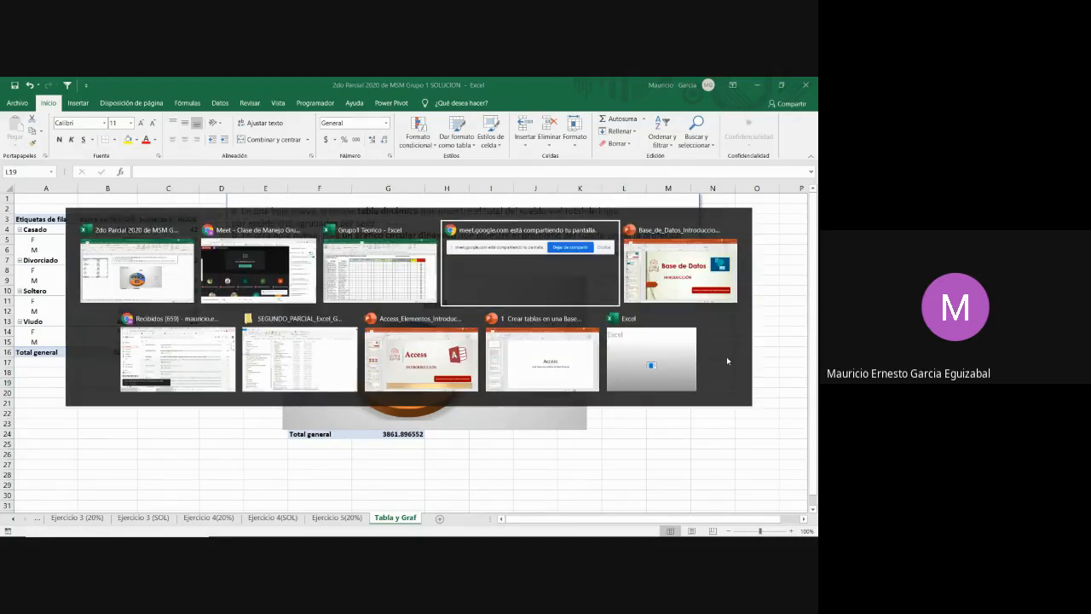
key(Tab)
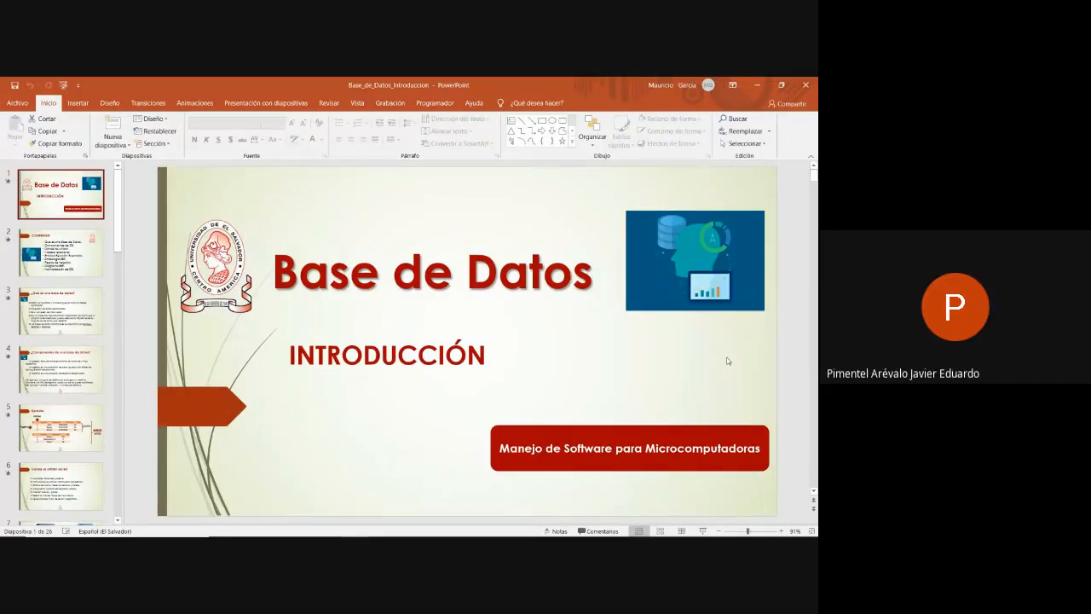
Switch back to the exam solution workbook in Excel
key(alt+Tab)
key(alt+Tab)
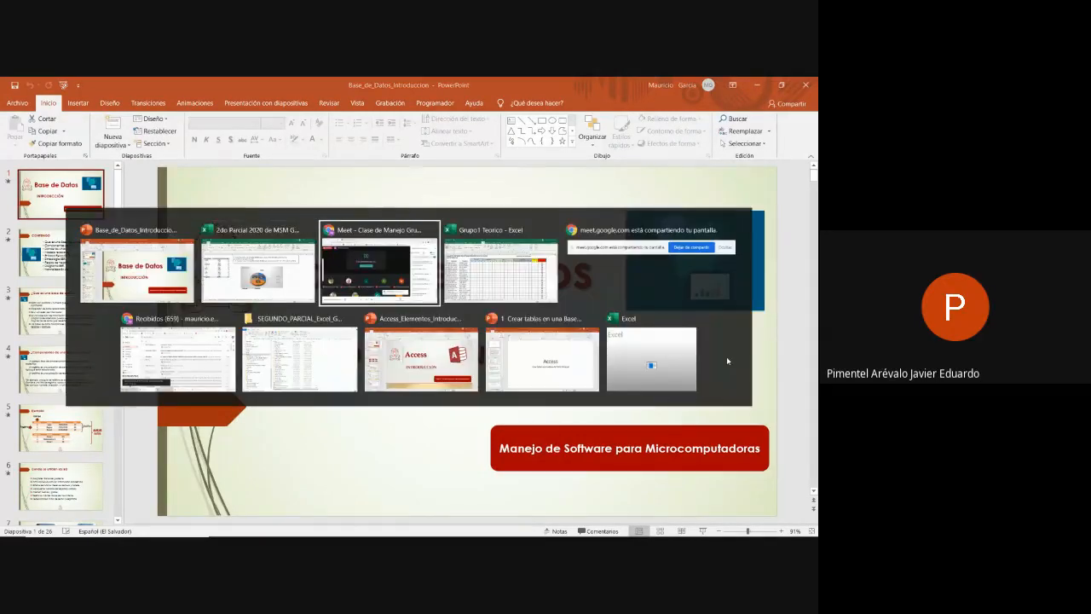
key(alt+Tab)
key(alt+Tab)
key(alt+Tab)
key(alt+Tab)
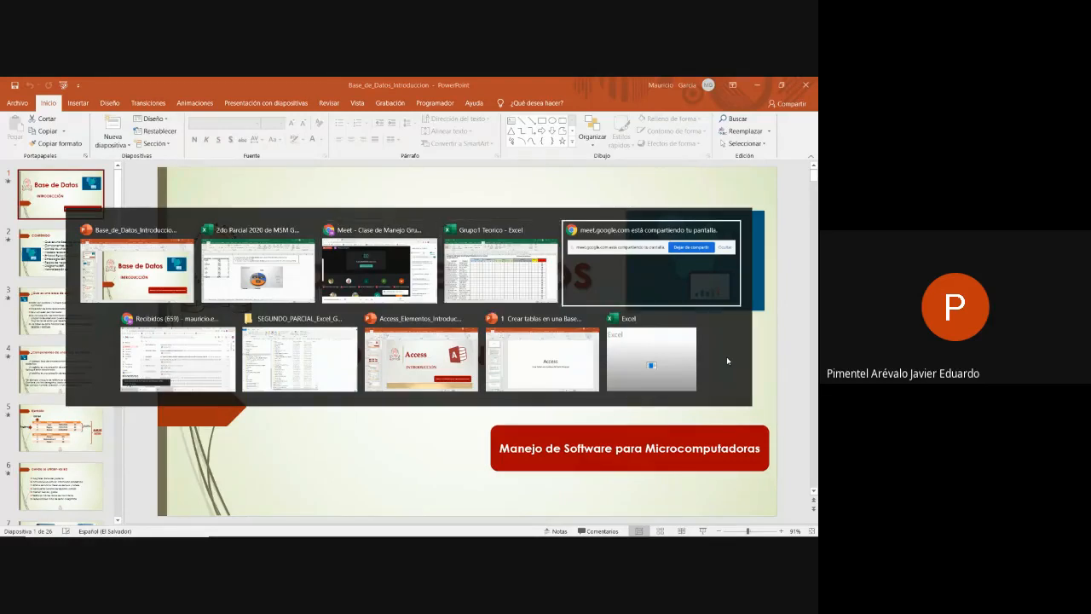
key(alt+Tab)
key(alt+Tab)
key(alt+Tab)
key(alt+Tab)
key(alt+Tab)
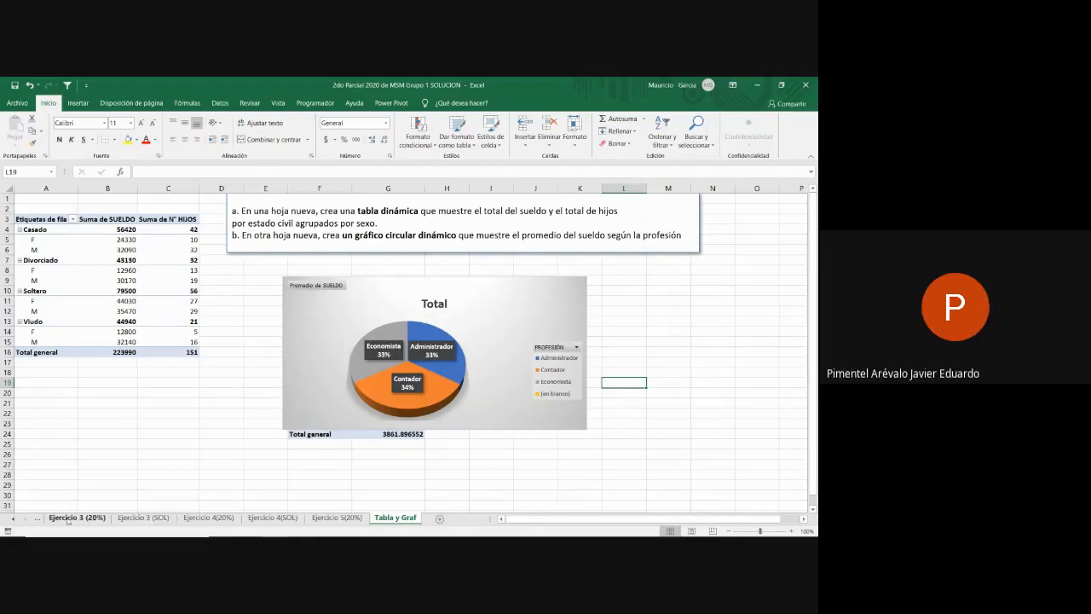
On the Ejercicio 3 (SOL) sheet, replace the Antigüedad formula in E2 with =TEXTO(HOY()-D3;"yy")
click(126, 520)
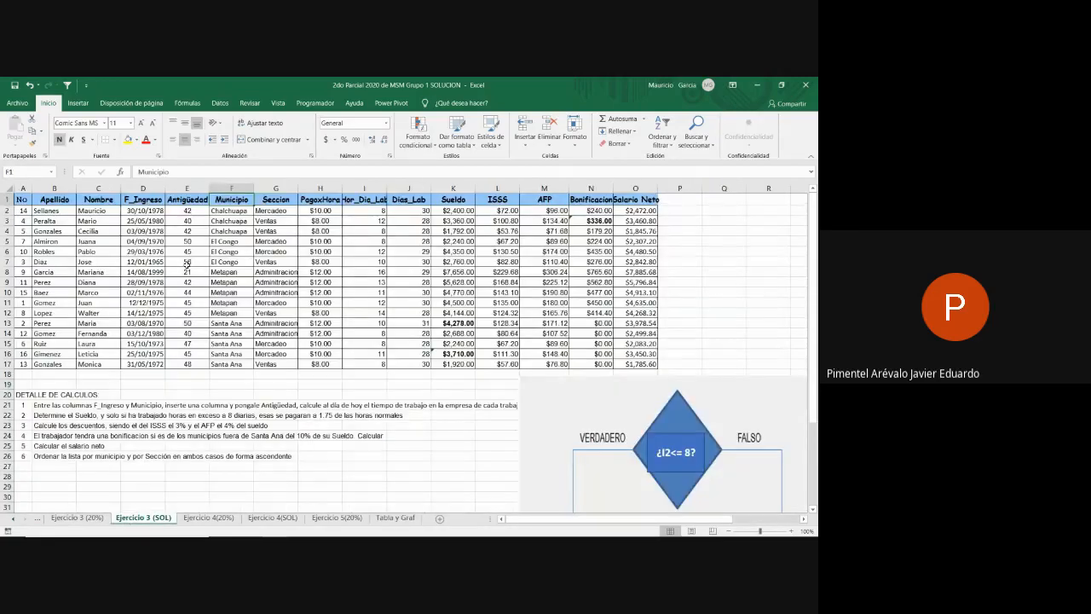
click(191, 212)
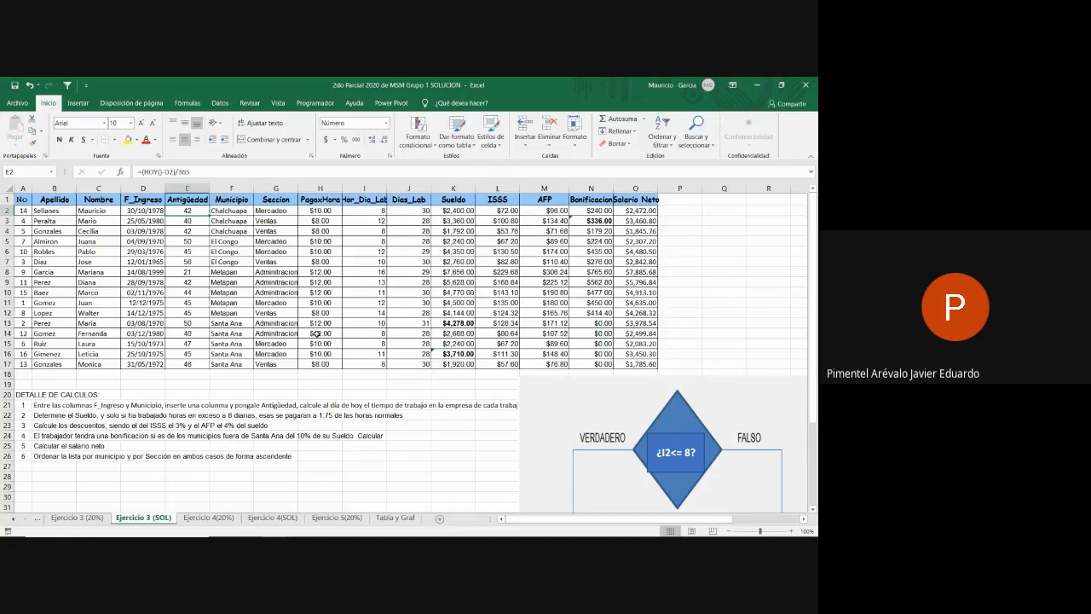
text(=)
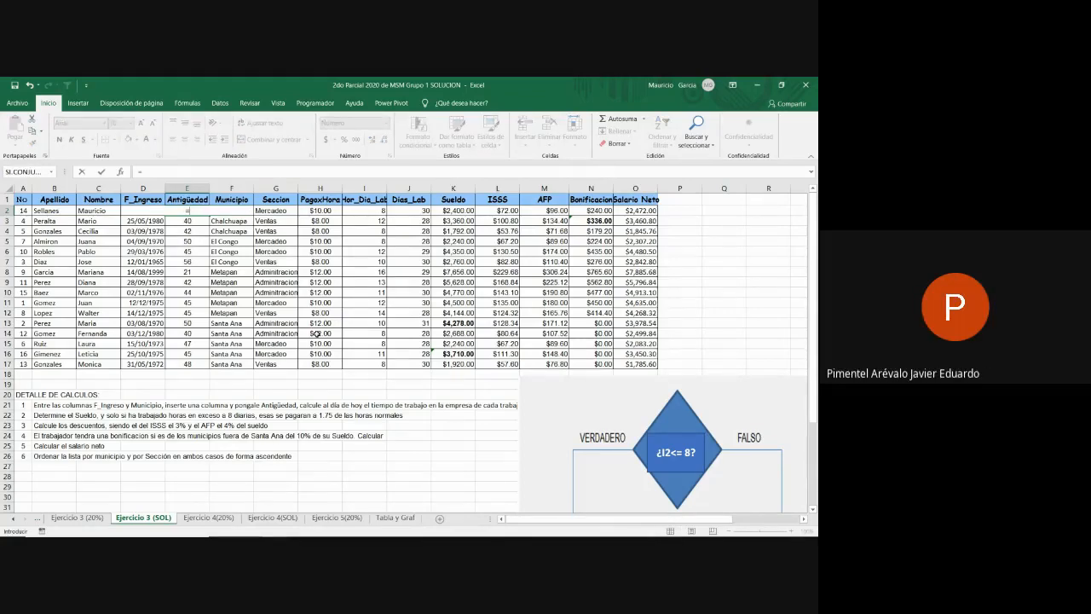
text(te)
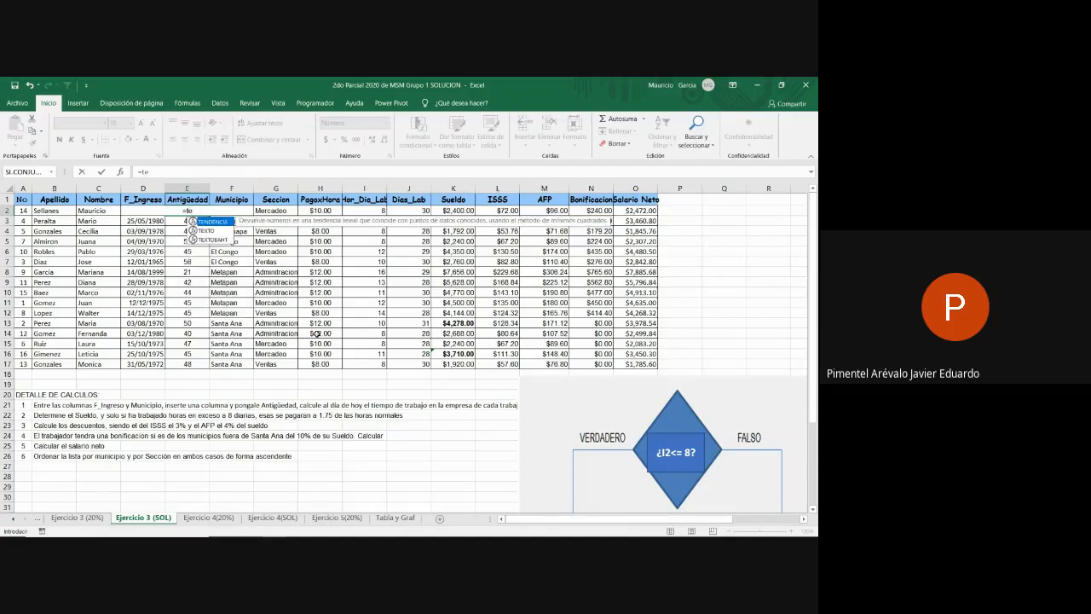
text(xto)
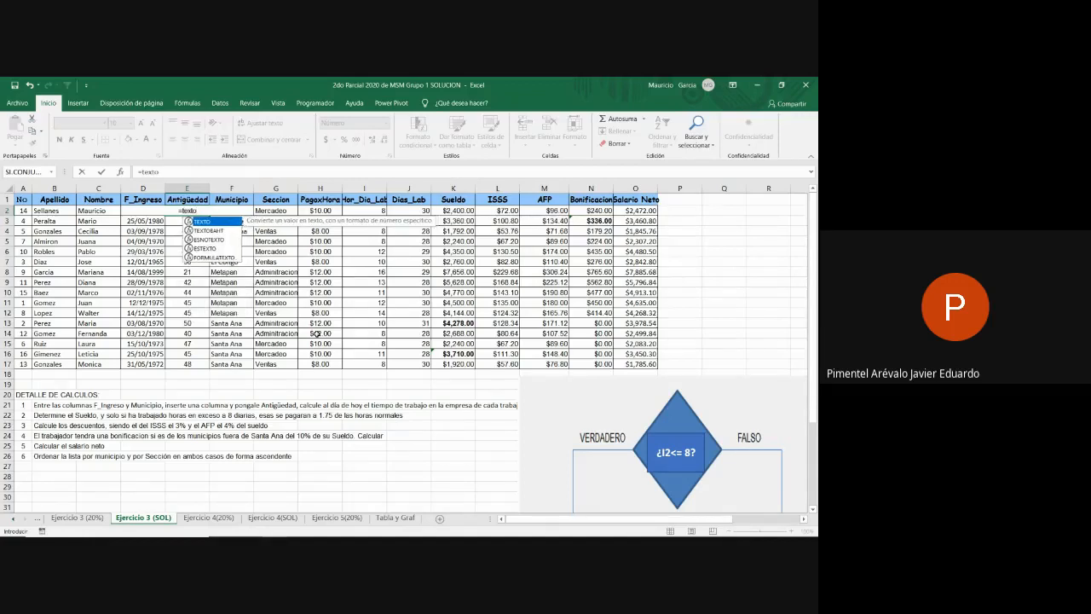
text((h)
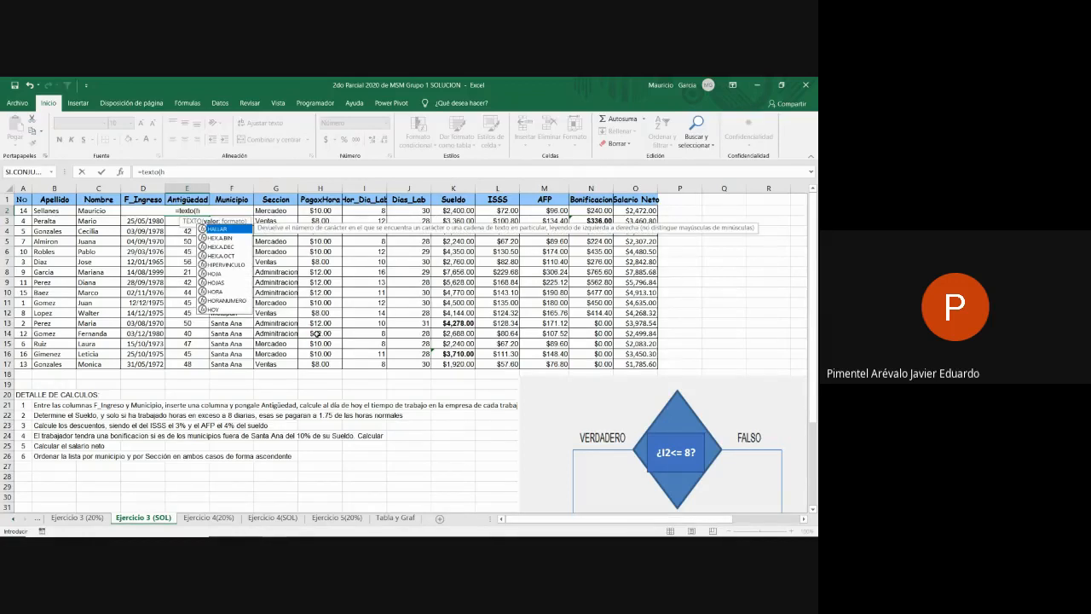
text(oy())
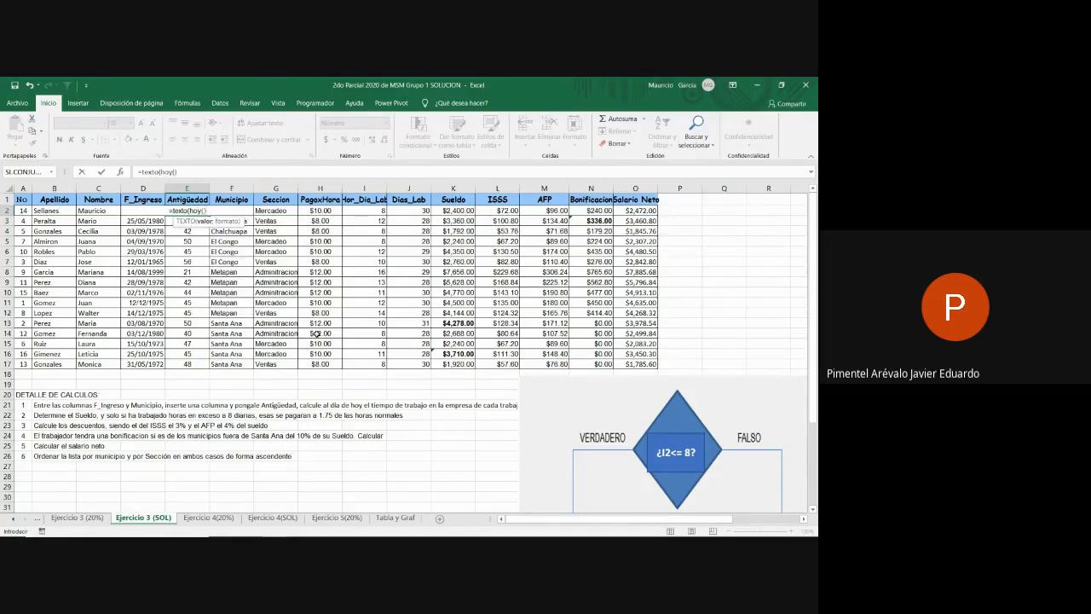
text(-)
click(139, 211)
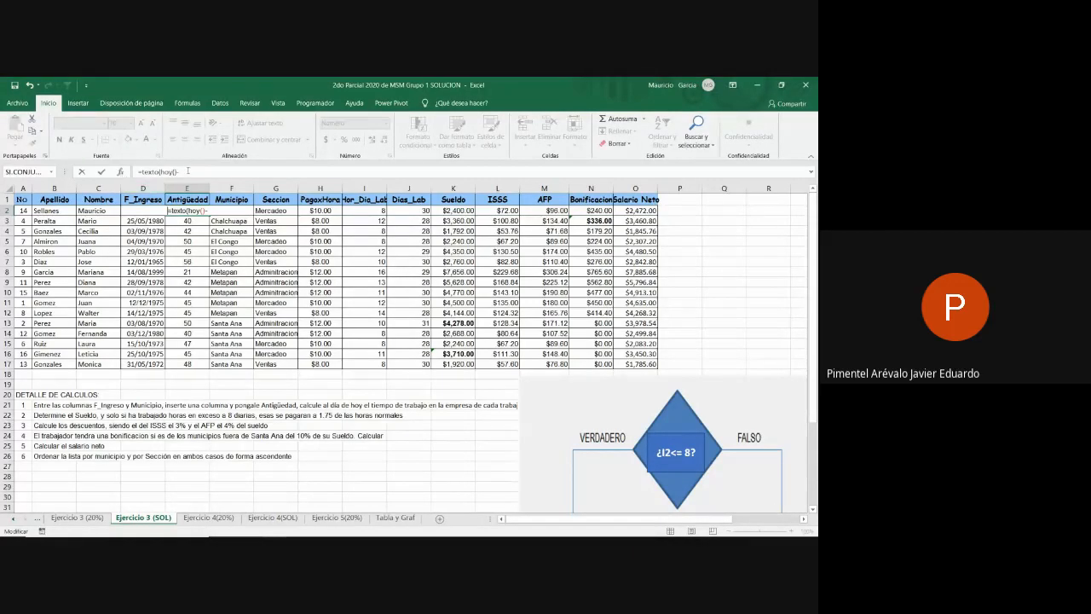
click(188, 170)
text(d3)
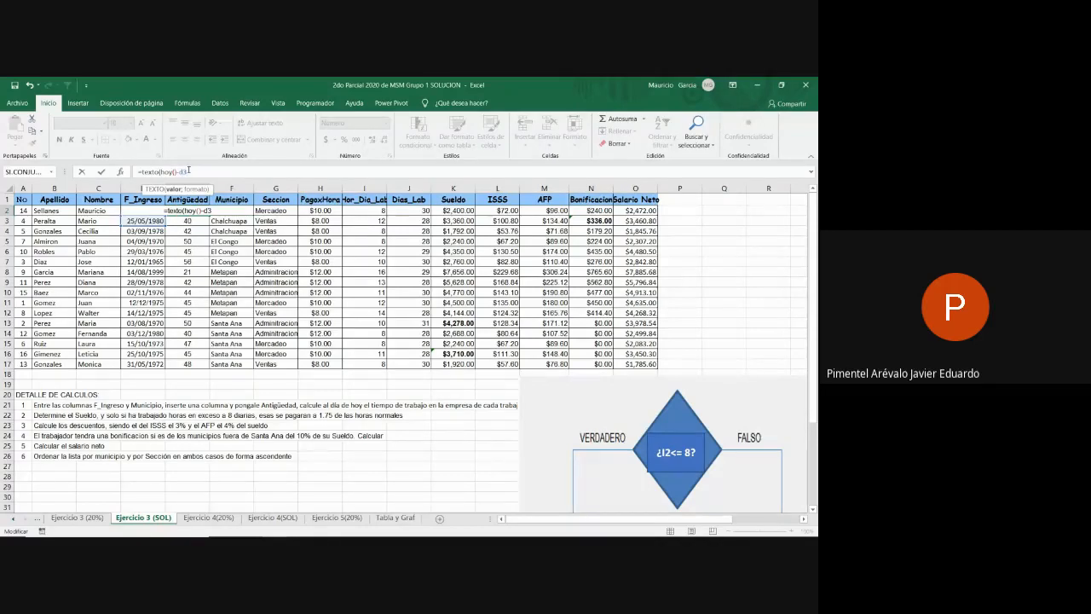
text(;)
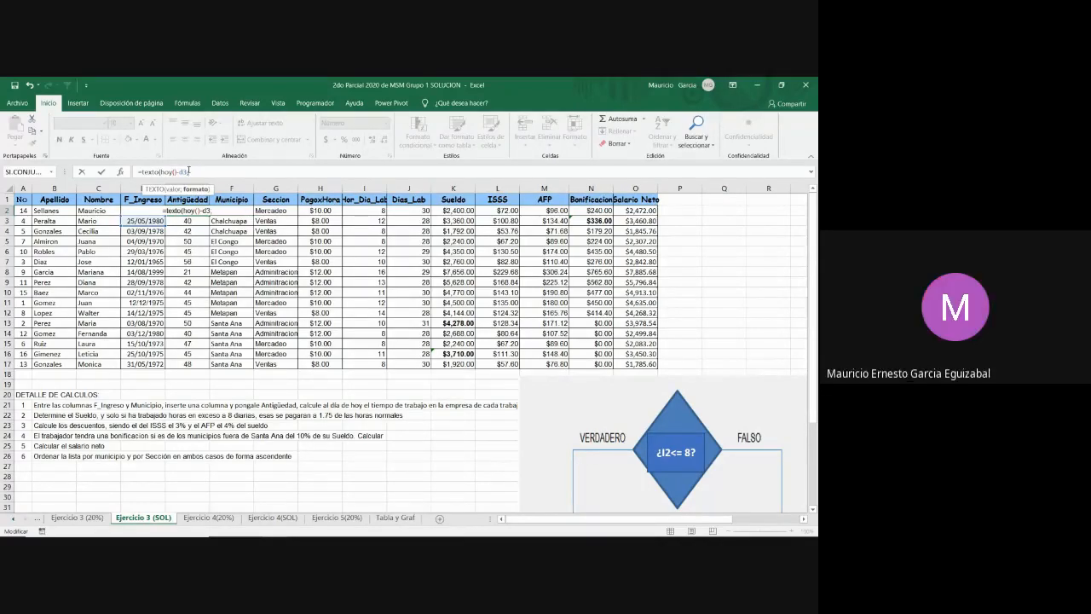
text("yy)
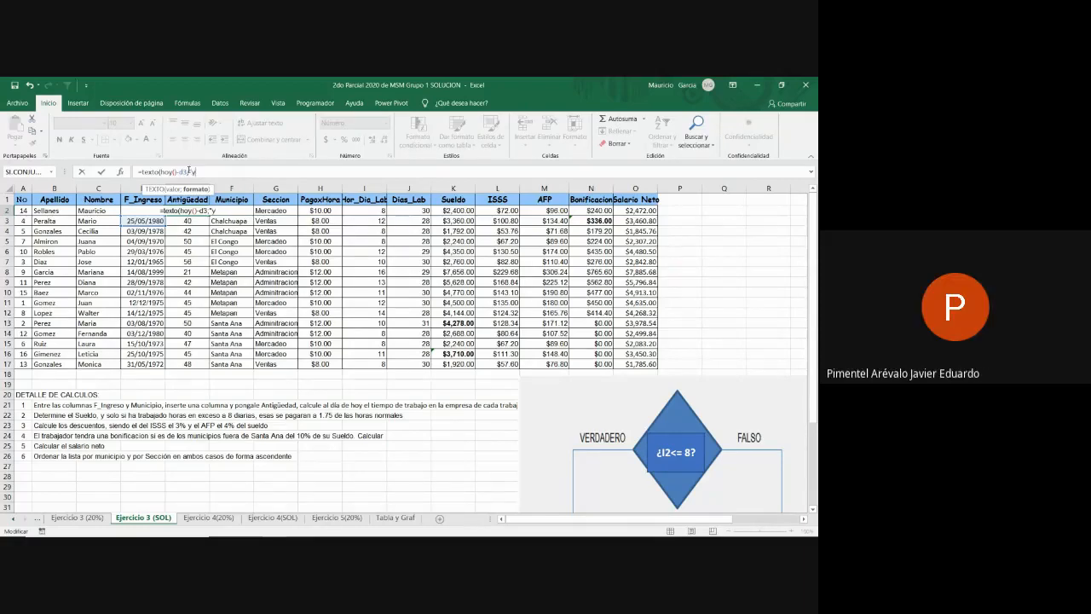
text("))
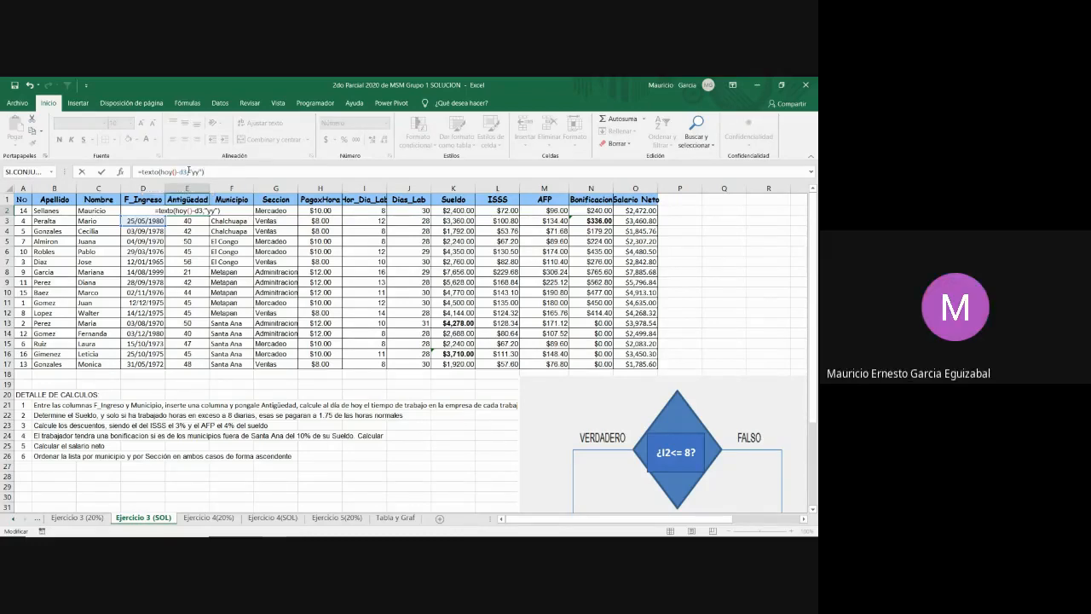
key(Return)
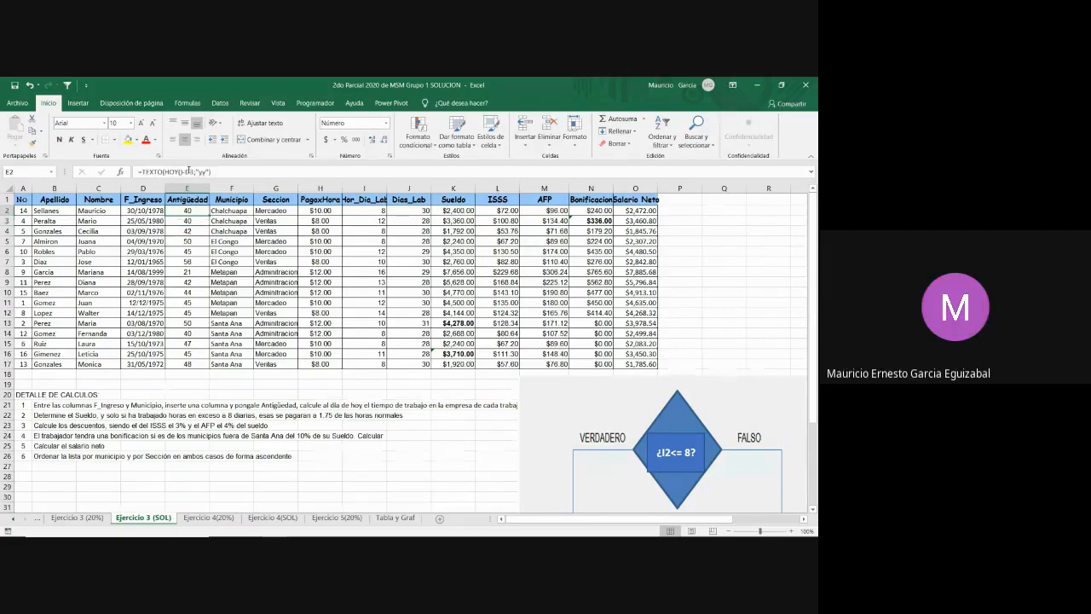
Correct the cell reference in the E2 Antigüedad formula to D2
key(Up)
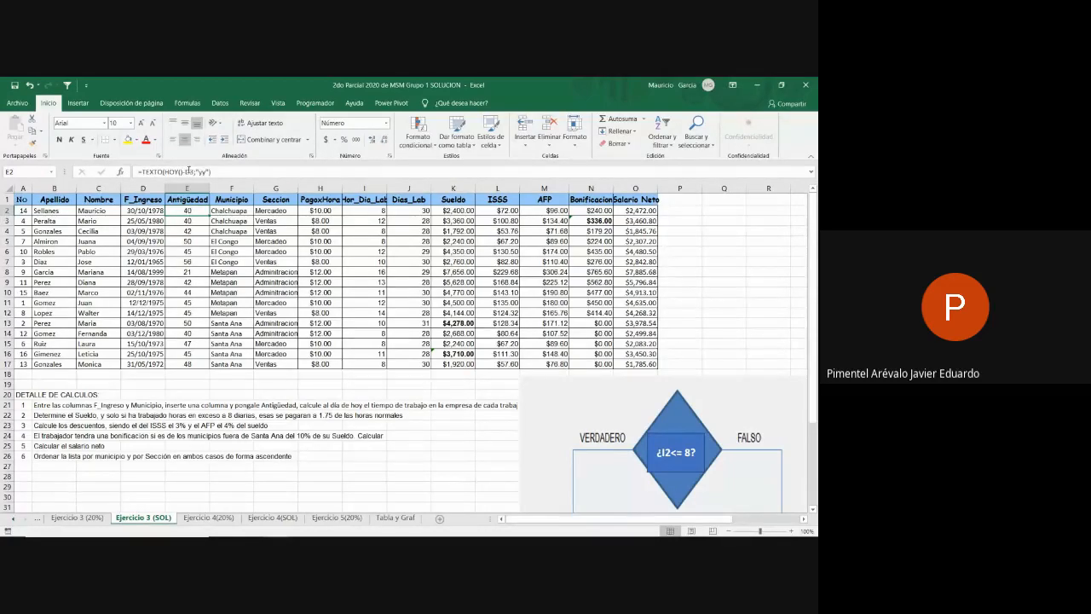
click(194, 173)
key(BackSpace)
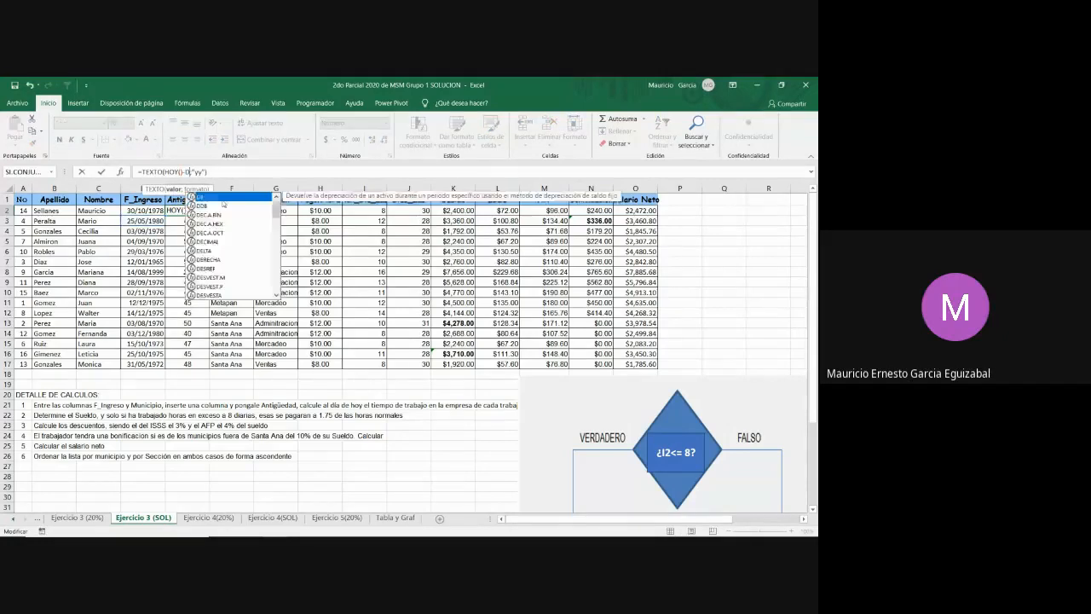
text(2)
key(Return)
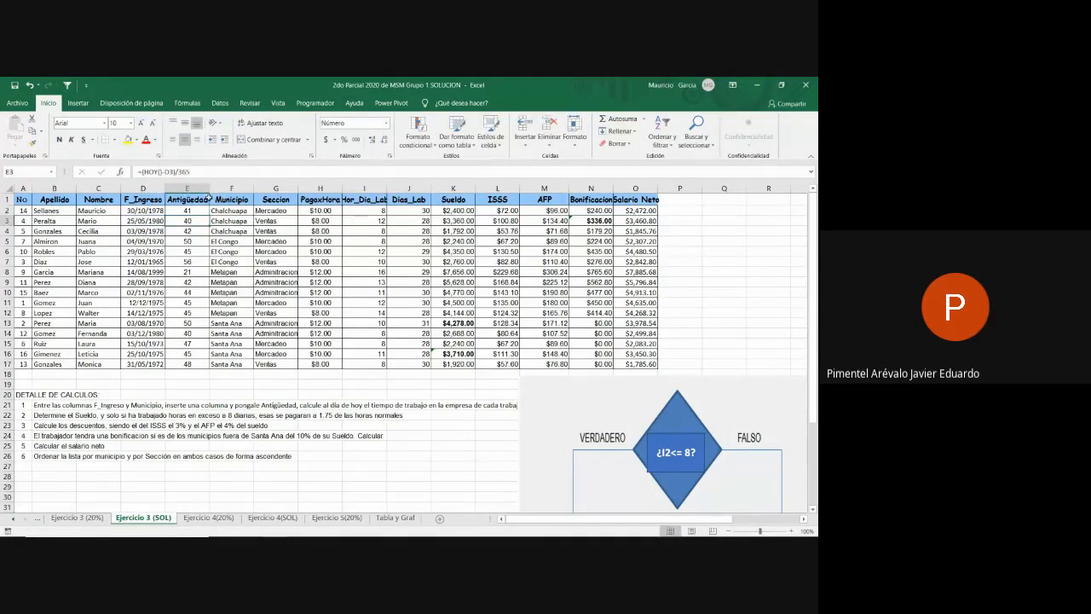
Make the Antigüedad value in E2 bold and select the cell again to review its formula
click(191, 210)
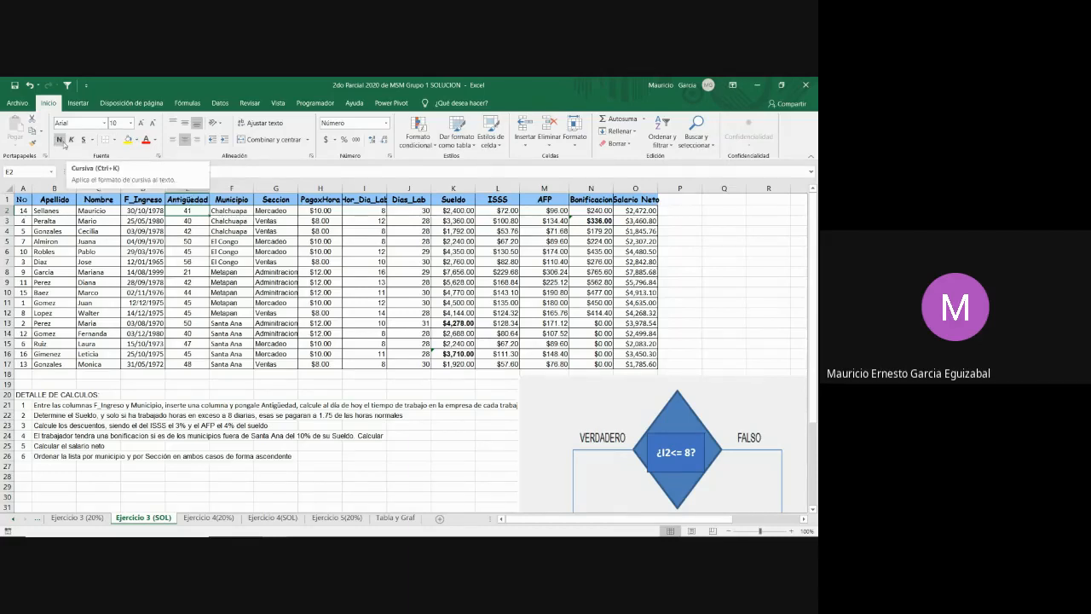
click(186, 243)
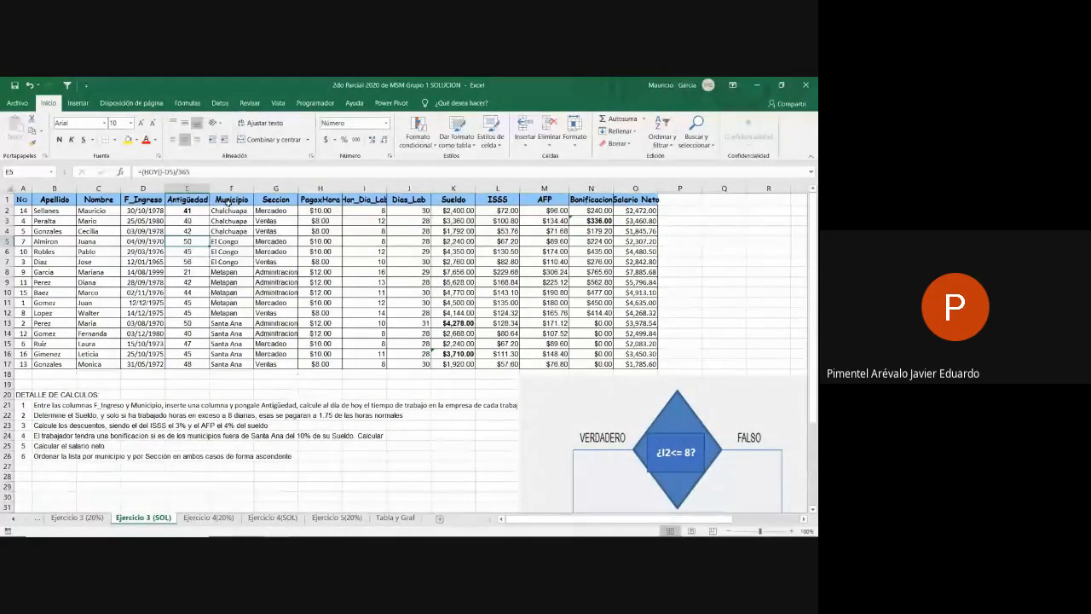
click(201, 211)
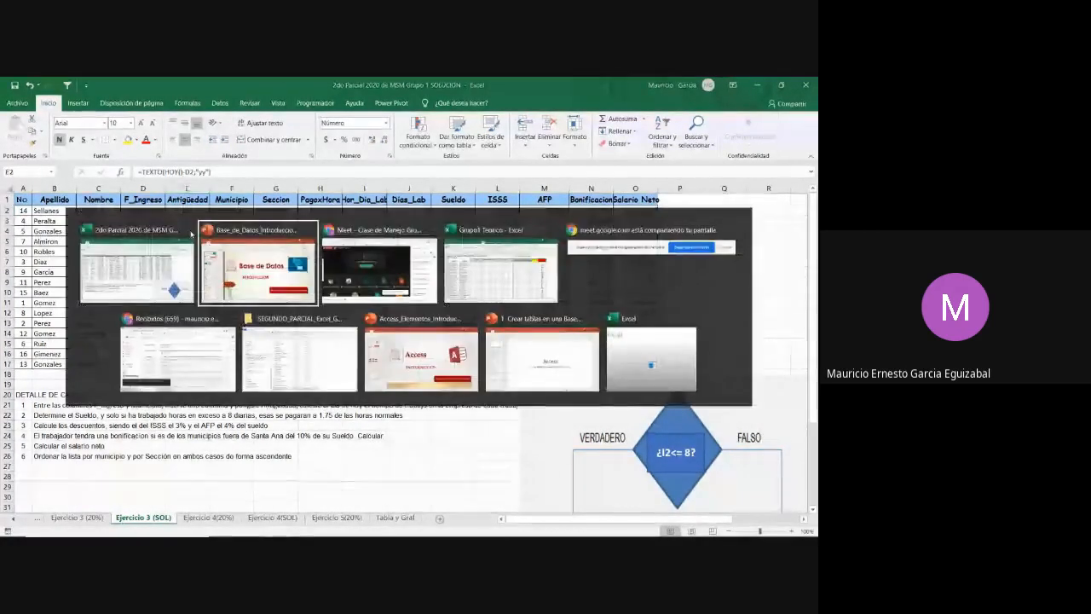
Look at the class chat in Google Meet and switch to the Base_de_Datos_Introduccion presentation in PowerPoint
key(alt+Tab)
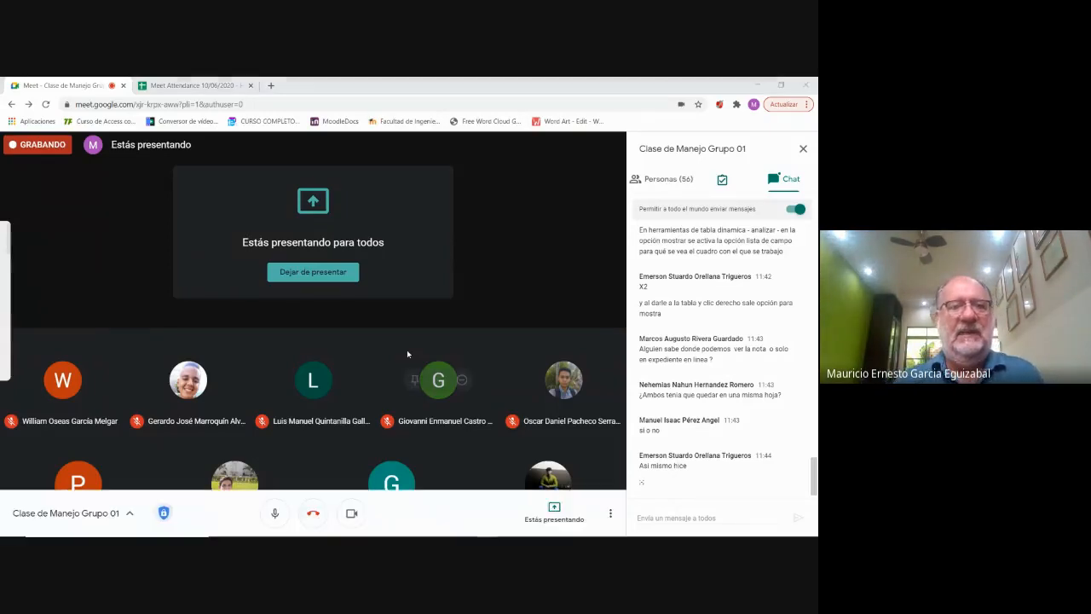
key(alt+Tab)
key(Tab)
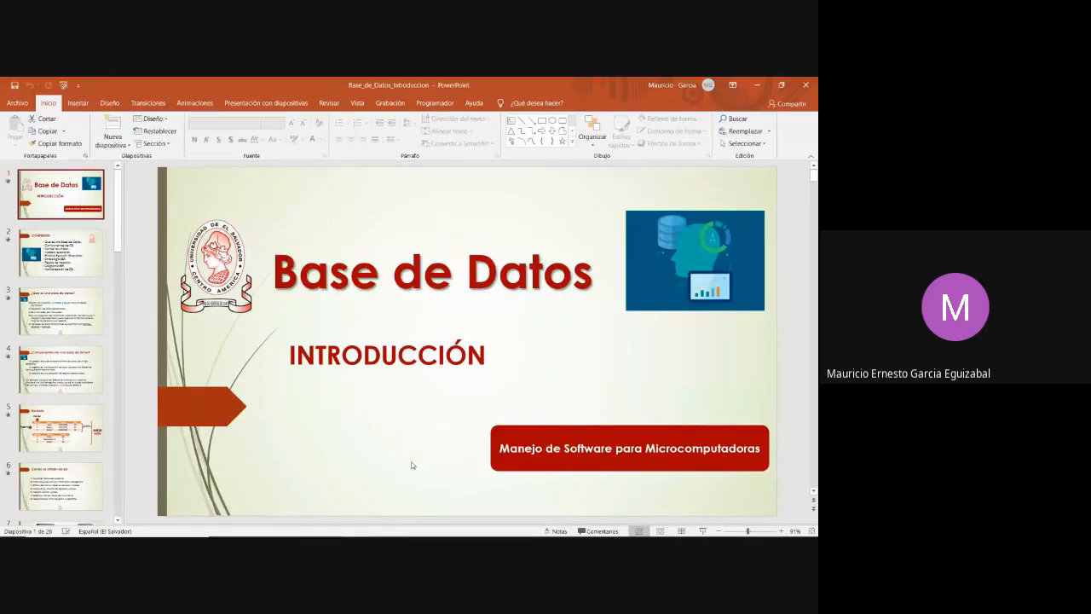
mouse_move(563, 525)
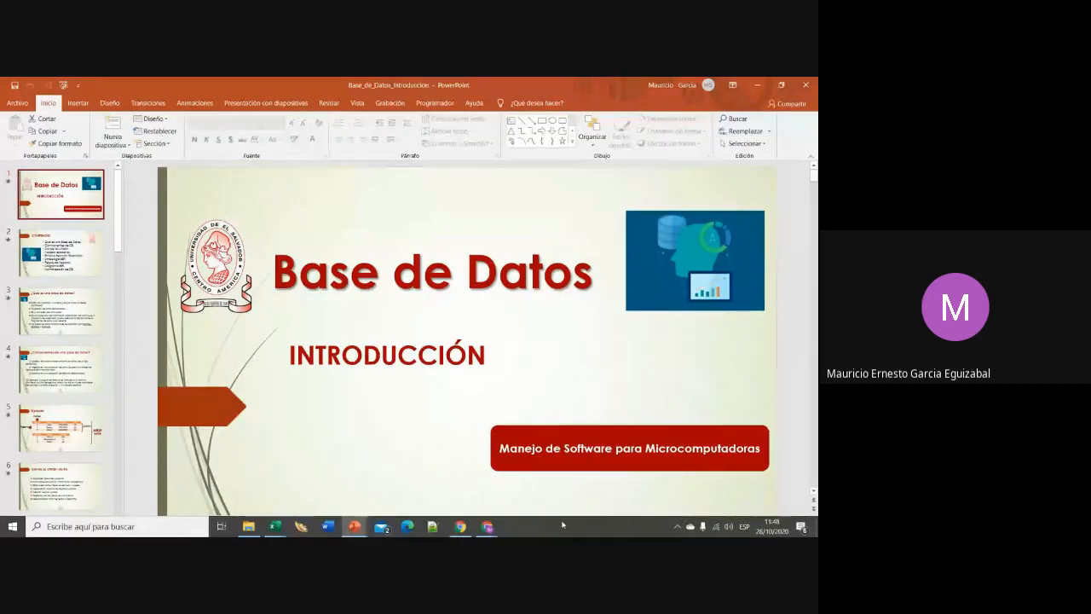